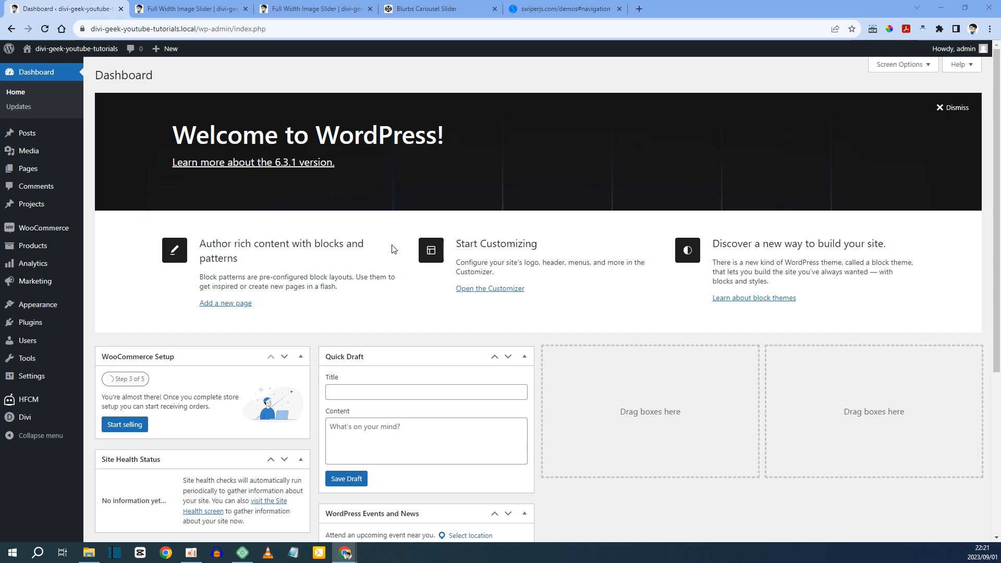
Open the SwiperJS JS snippet in HFCM and review its pagination and navigation class names in the code
{"action": "mouse_move", "coordinate": [36, 403]}
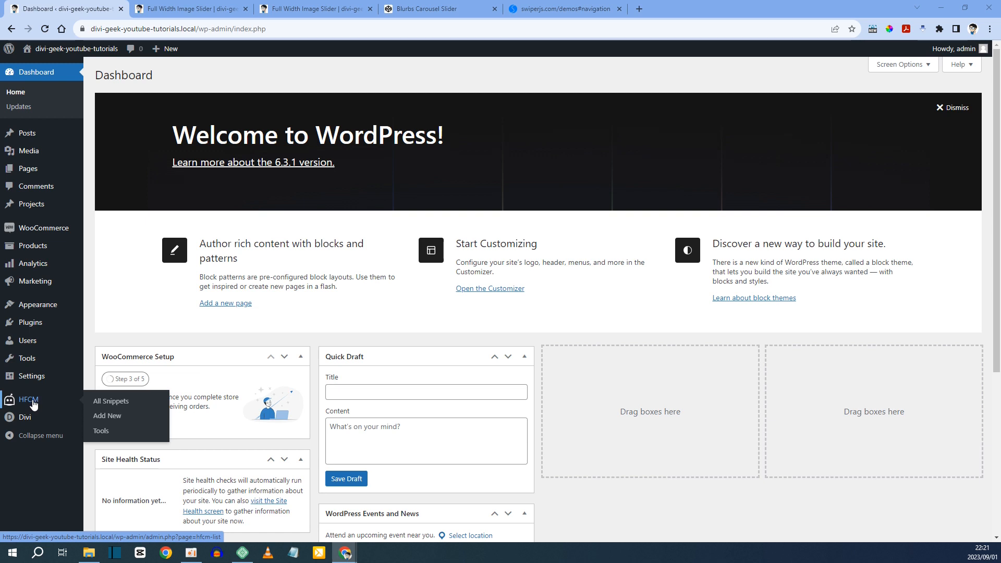
{"action": "left_click", "coordinate": [106, 402]}
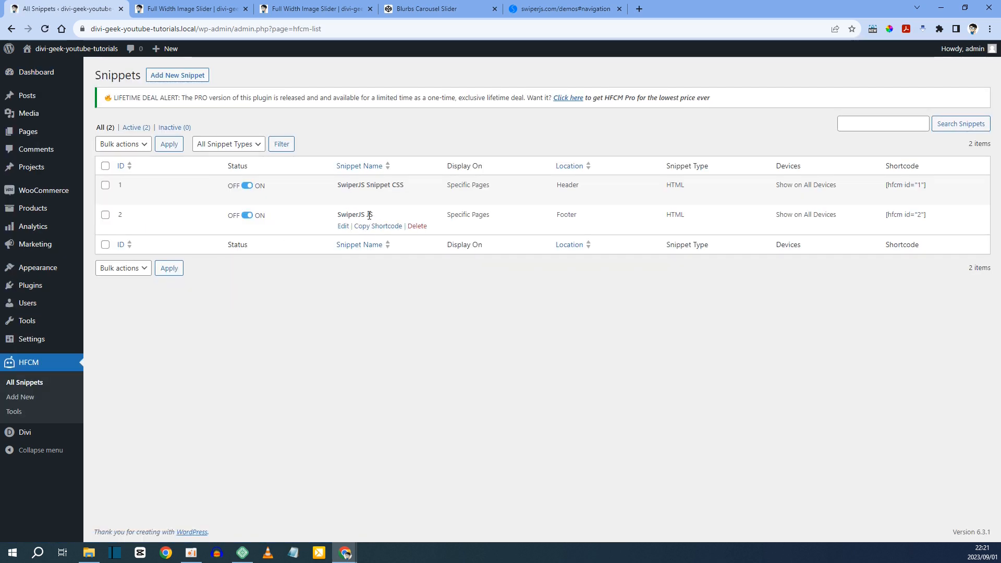
{"action": "left_click", "coordinate": [343, 227]}
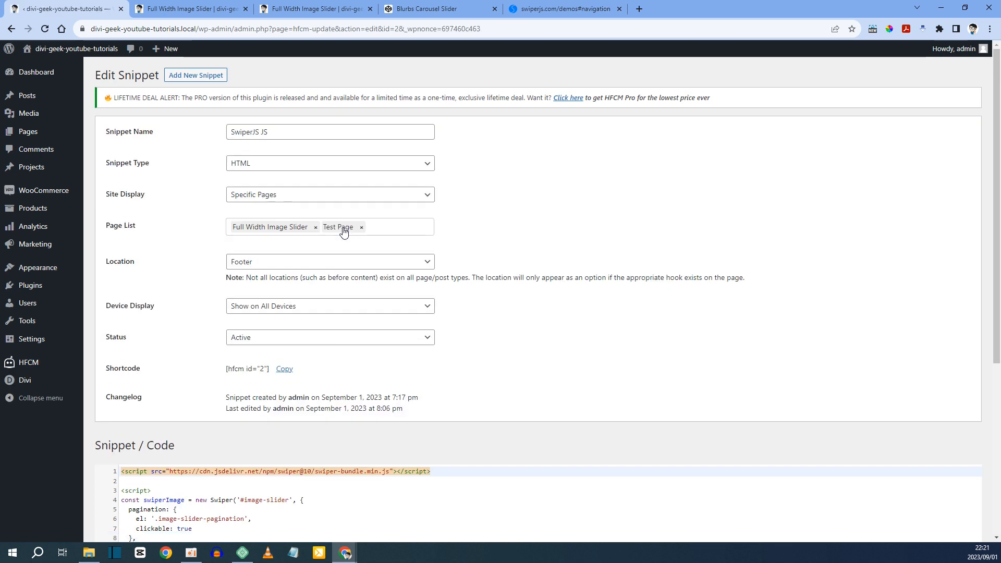
{"action": "scroll", "coordinate": [342, 226], "scroll_direction": "down", "scroll_amount": 6}
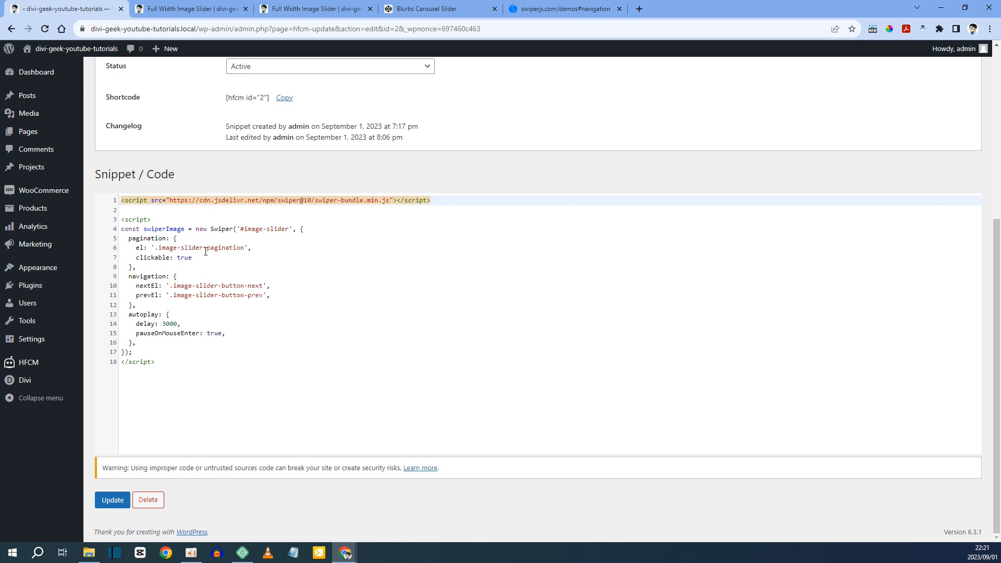
{"action": "left_click_drag", "start_coordinate": [167, 248], "coordinate": [218, 248]}
{"action": "left_click_drag", "start_coordinate": [193, 286], "coordinate": [248, 297]}
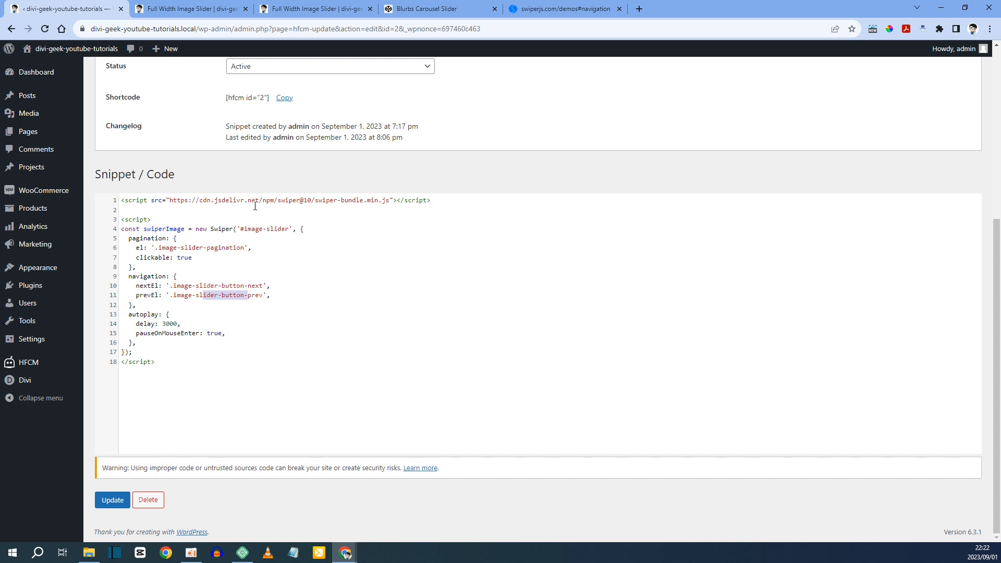
Switch to the Full Width Image Slider page in the visual builder and examine the image slider section down to the footer
{"action": "left_click", "coordinate": [190, 9]}
{"action": "scroll", "coordinate": [372, 170], "scroll_direction": "down", "scroll_amount": 9}
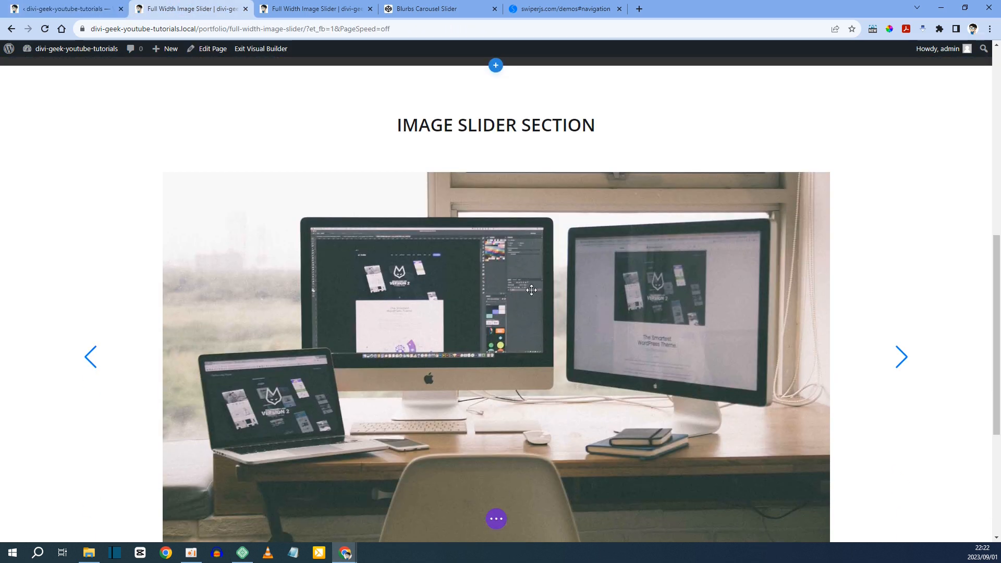
{"action": "scroll", "coordinate": [548, 299], "scroll_direction": "down", "scroll_amount": 3}
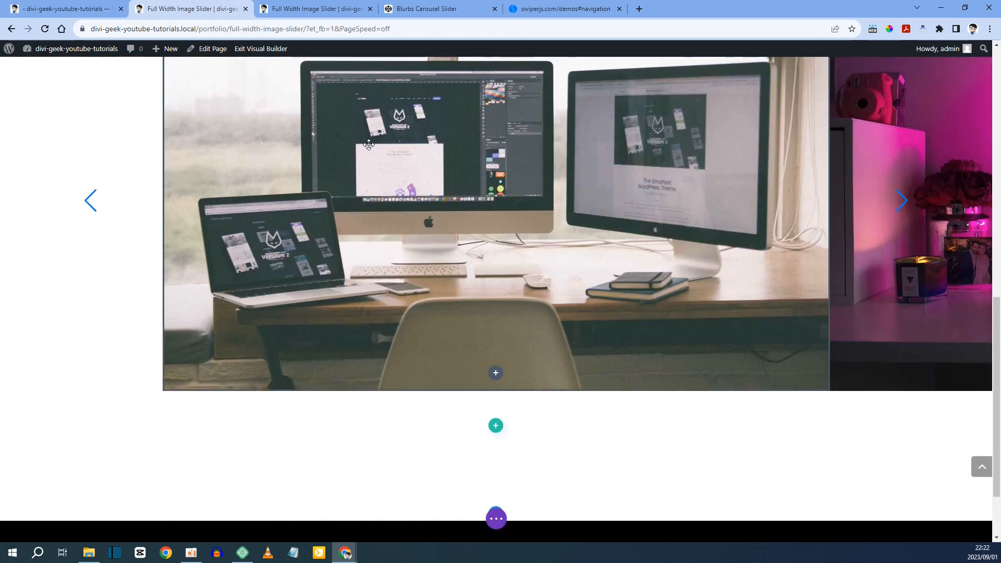
{"action": "scroll", "coordinate": [369, 145], "scroll_direction": "up", "scroll_amount": 3}
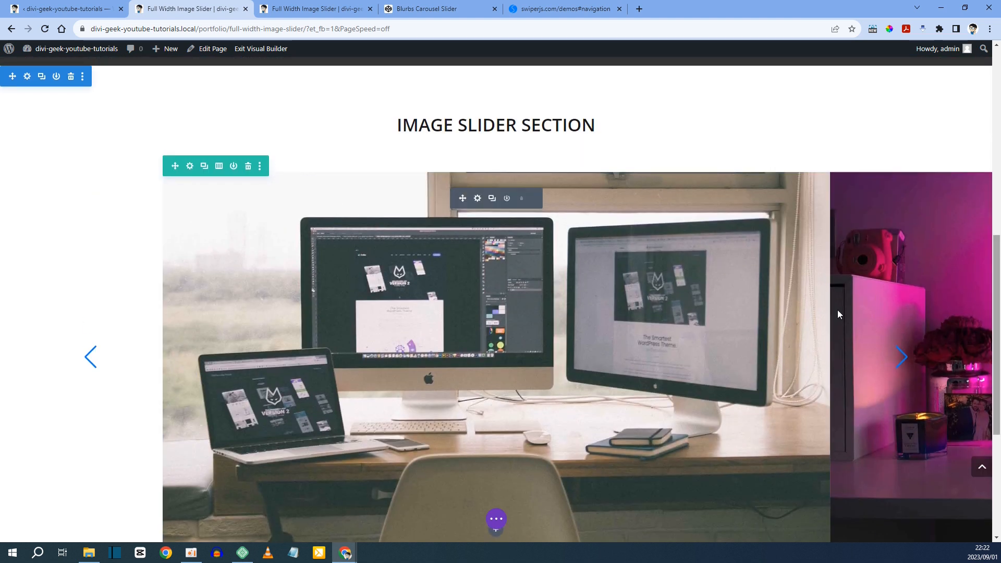
{"action": "scroll", "coordinate": [731, 301], "scroll_direction": "down", "scroll_amount": 2}
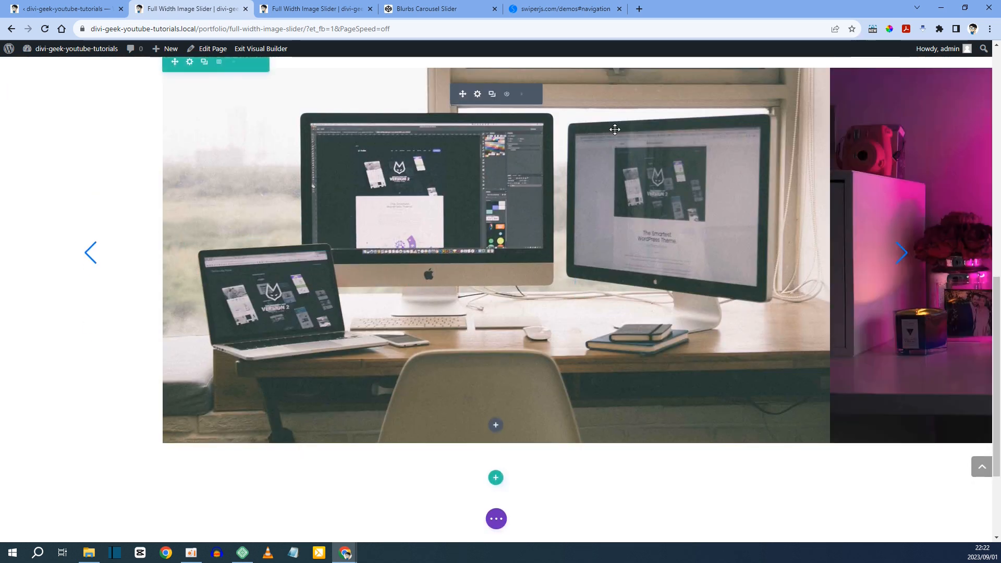
{"action": "scroll", "coordinate": [283, 223], "scroll_direction": "down", "scroll_amount": 2}
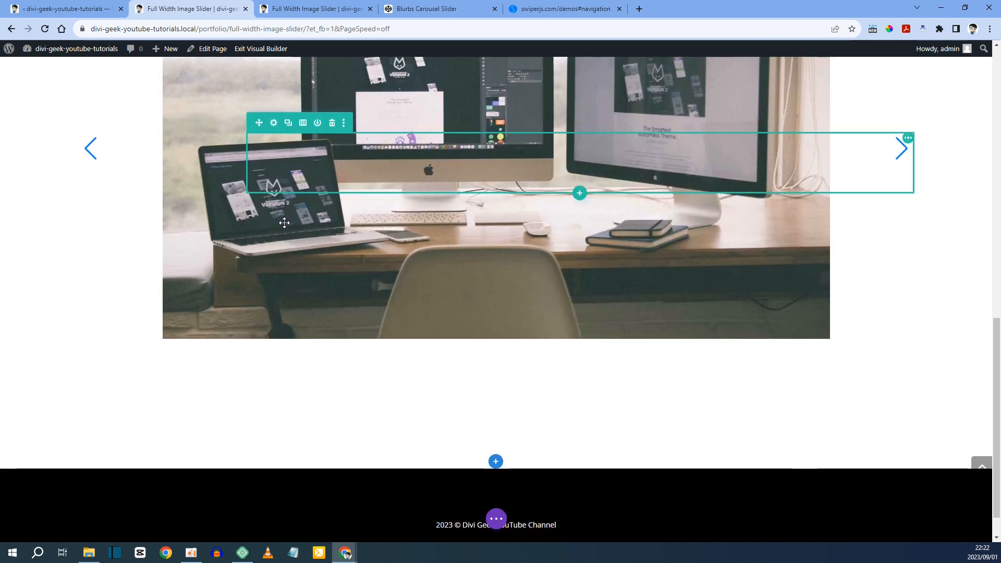
{"action": "scroll", "coordinate": [283, 223], "scroll_direction": "down", "scroll_amount": 1}
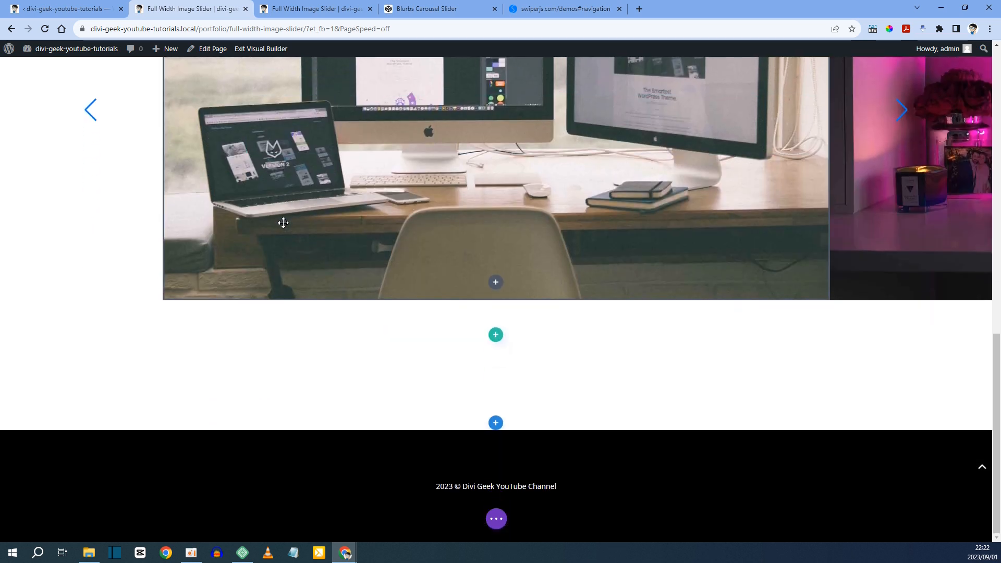
{"action": "scroll", "coordinate": [393, 358], "scroll_direction": "up", "scroll_amount": 4}
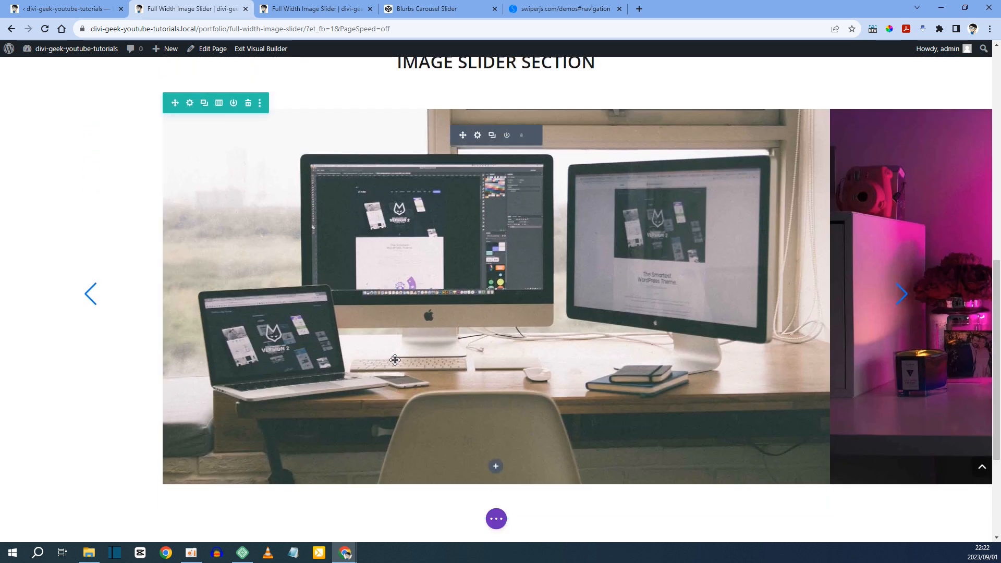
{"action": "scroll", "coordinate": [395, 360], "scroll_direction": "down", "scroll_amount": 4}
{"action": "scroll", "coordinate": [396, 358], "scroll_direction": "up", "scroll_amount": 4}
{"action": "scroll", "coordinate": [417, 376], "scroll_direction": "down", "scroll_amount": 4}
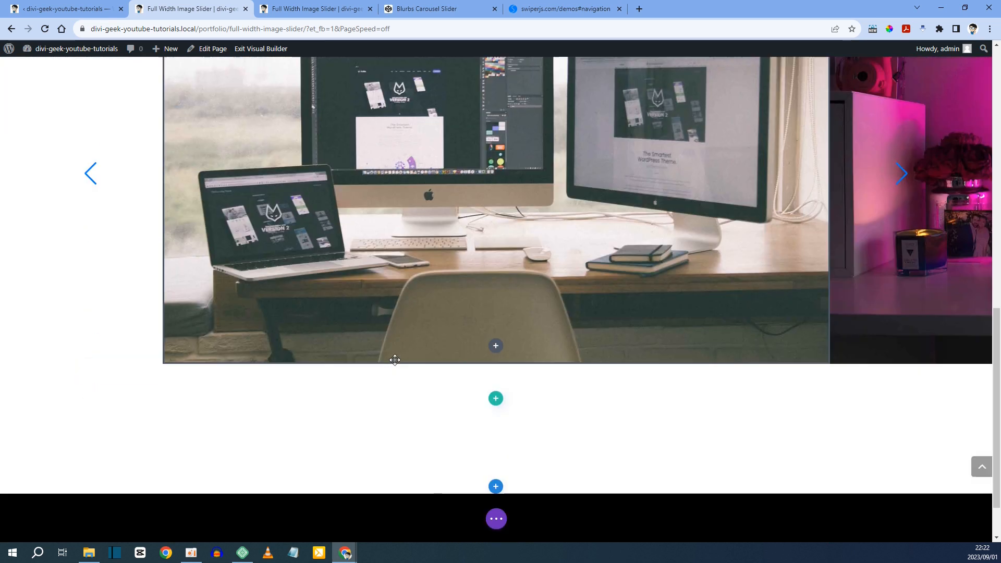
Insert a new regular section below the image slider section, without choosing a row layout
{"action": "left_click", "coordinate": [495, 423]}
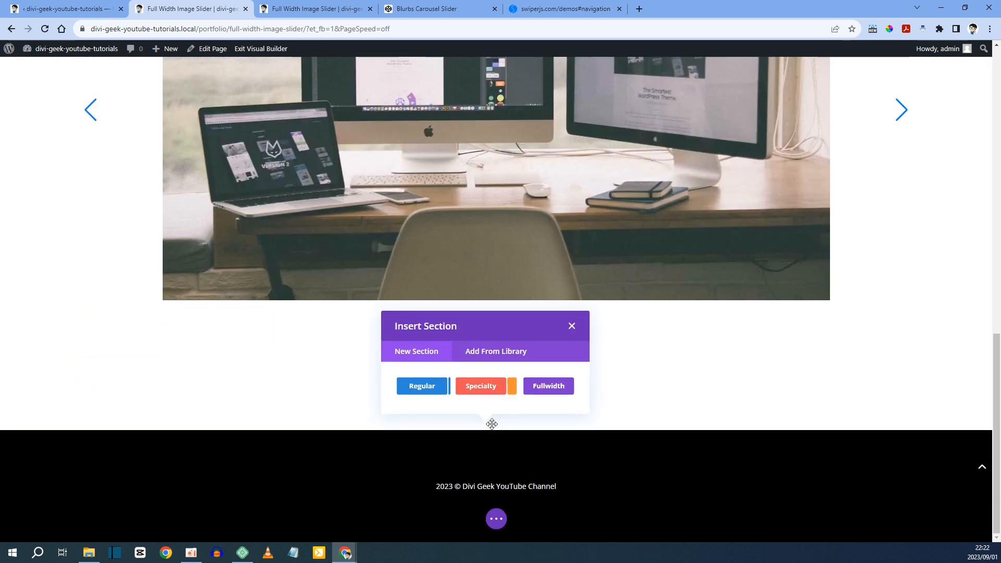
{"action": "left_click", "coordinate": [431, 386]}
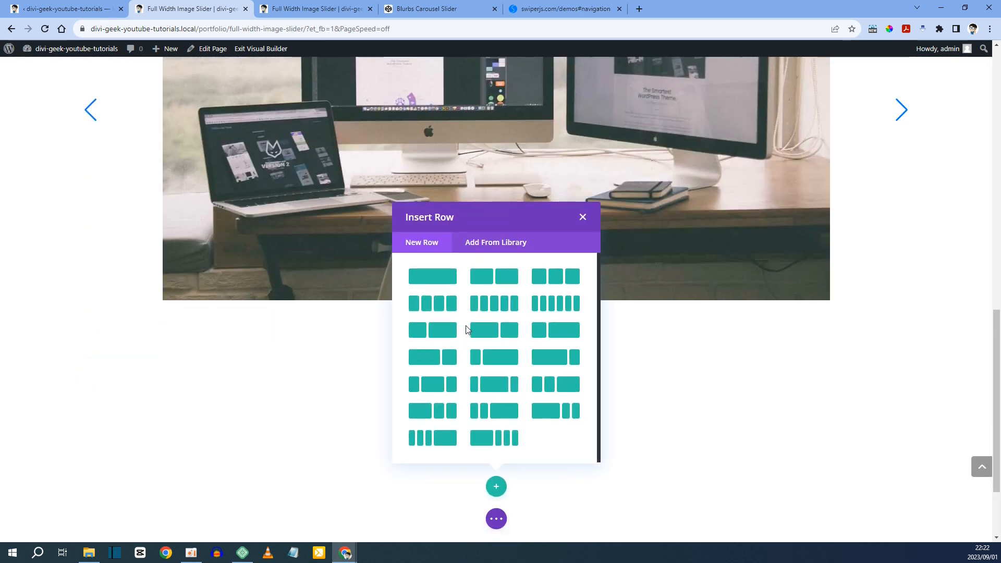
{"action": "left_click", "coordinate": [583, 218]}
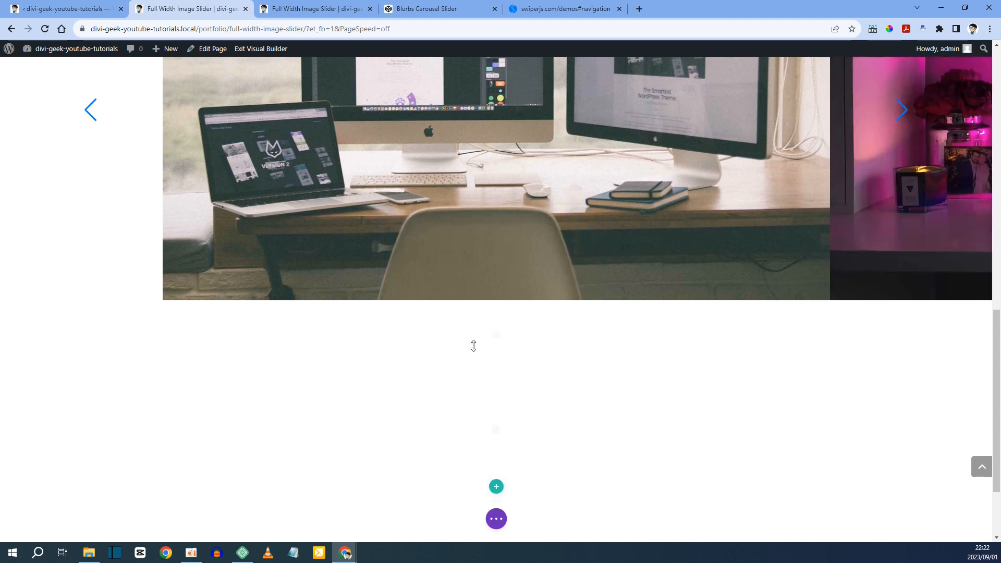
Set the new empty section's background color to #cccccc and save its settings
{"action": "scroll", "coordinate": [36, 439], "scroll_direction": "down", "scroll_amount": 2}
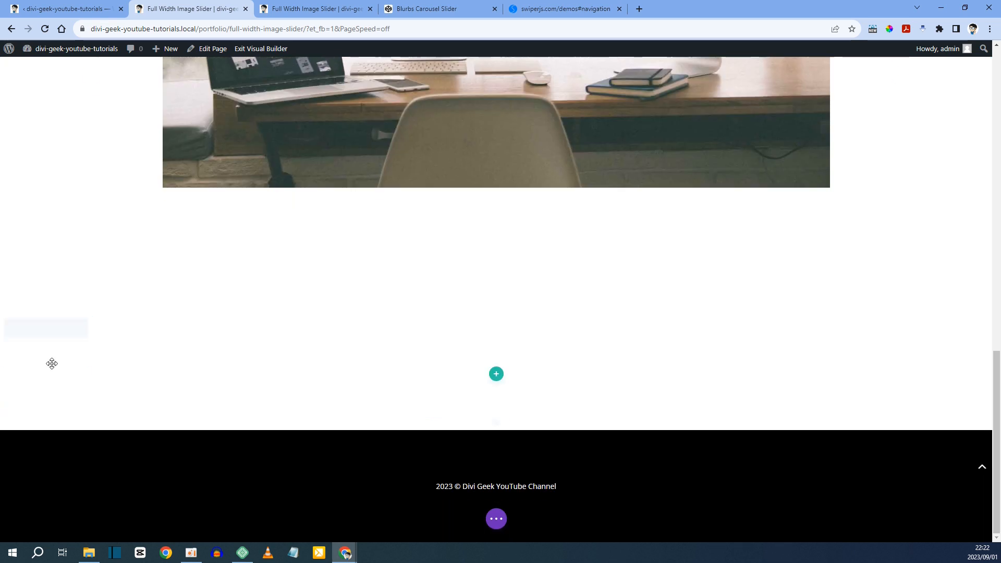
{"action": "left_click", "coordinate": [29, 327]}
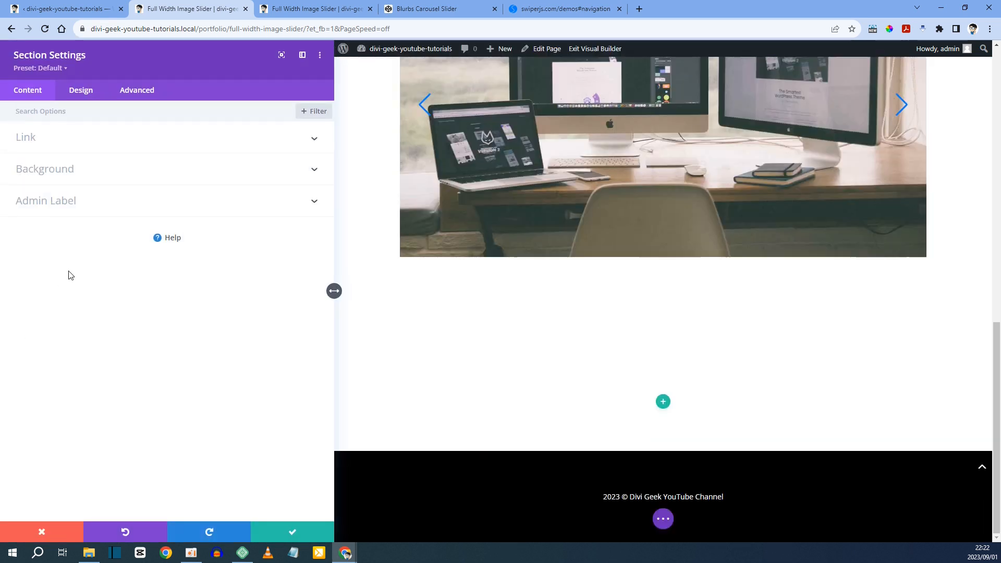
{"action": "left_click", "coordinate": [49, 174]}
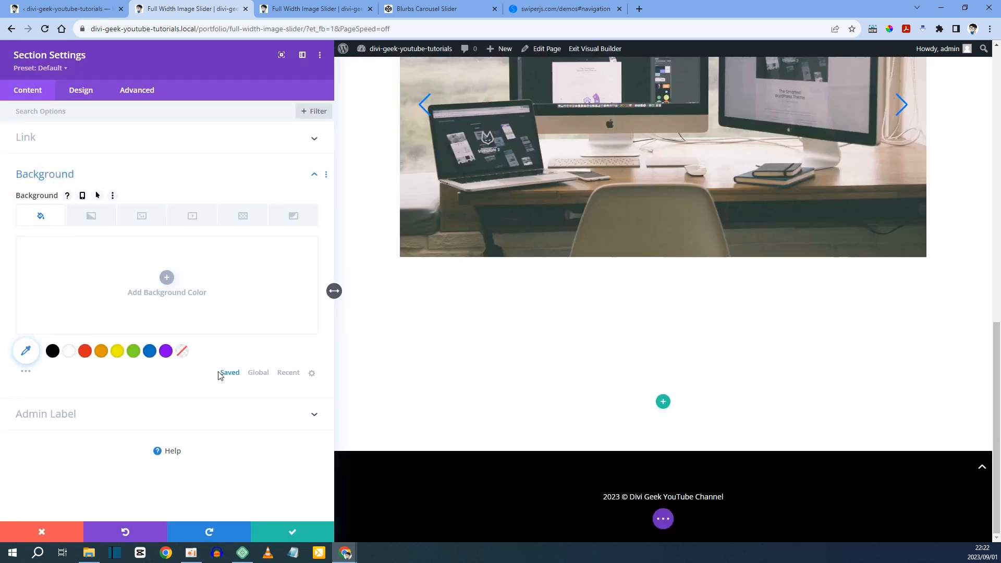
{"action": "left_click", "coordinate": [27, 352]}
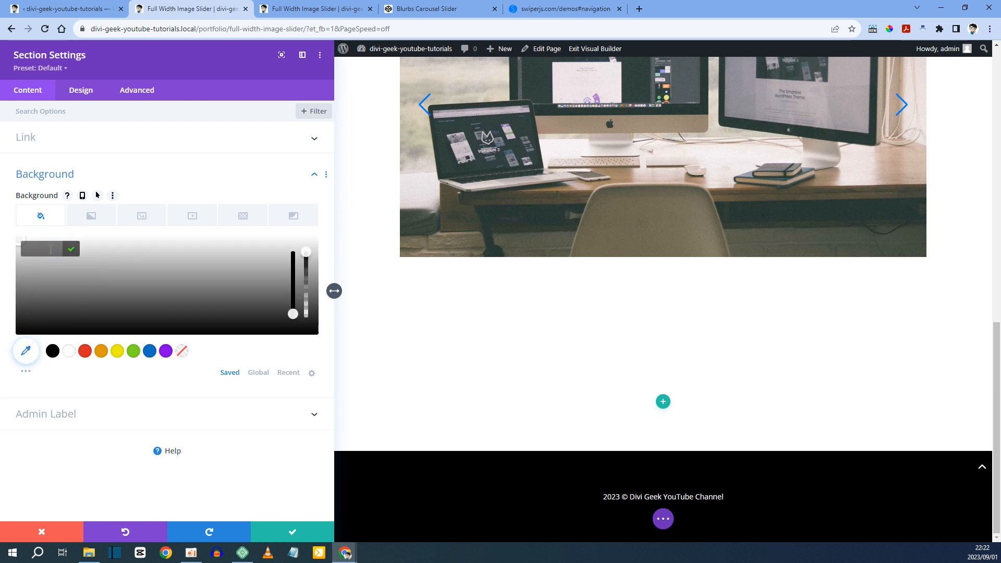
{"action": "type", "text": "#cccccc"}
{"action": "left_click", "coordinate": [71, 249]}
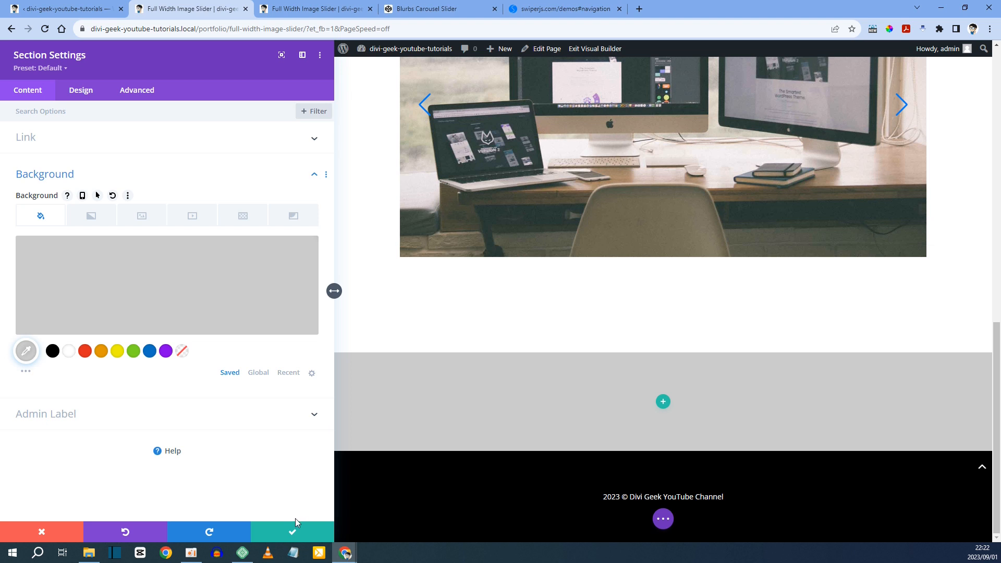
{"action": "left_click", "coordinate": [291, 531]}
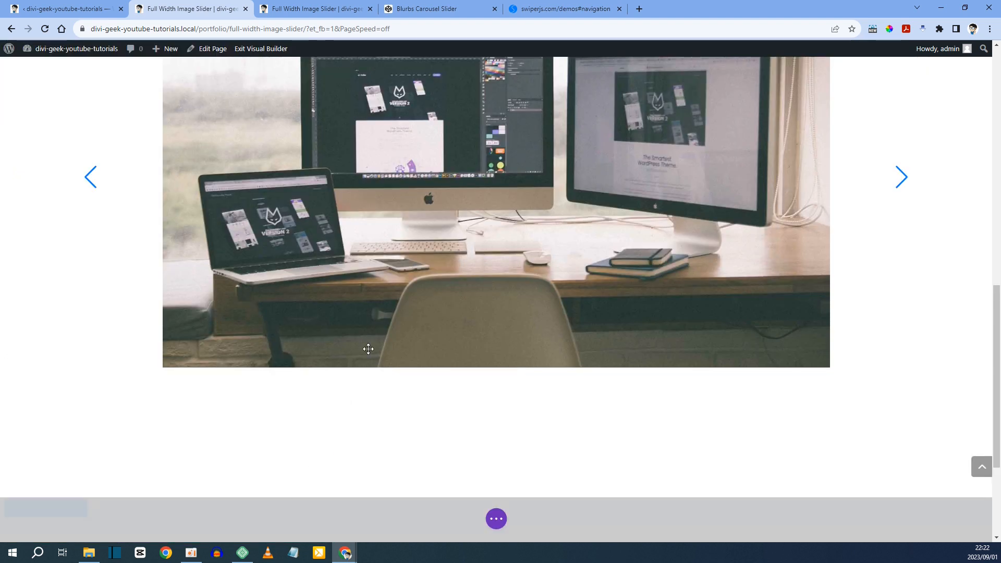
Duplicate the Image Slider Section heading row and move the copy into the new grey section
{"action": "scroll", "coordinate": [396, 292], "scroll_direction": "up", "scroll_amount": 5}
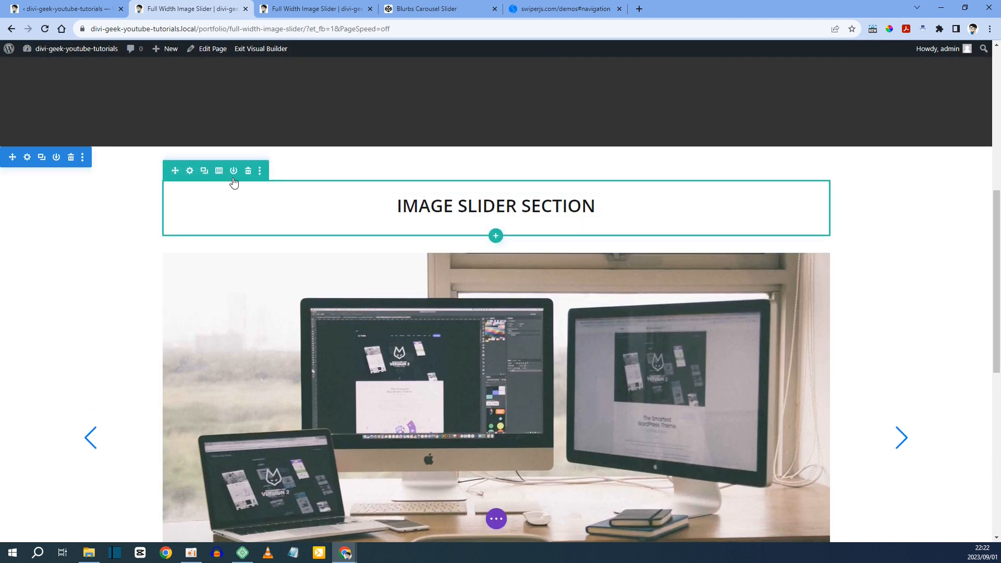
{"action": "left_click", "coordinate": [204, 171]}
{"action": "scroll", "coordinate": [396, 214], "scroll_direction": "down", "scroll_amount": 1}
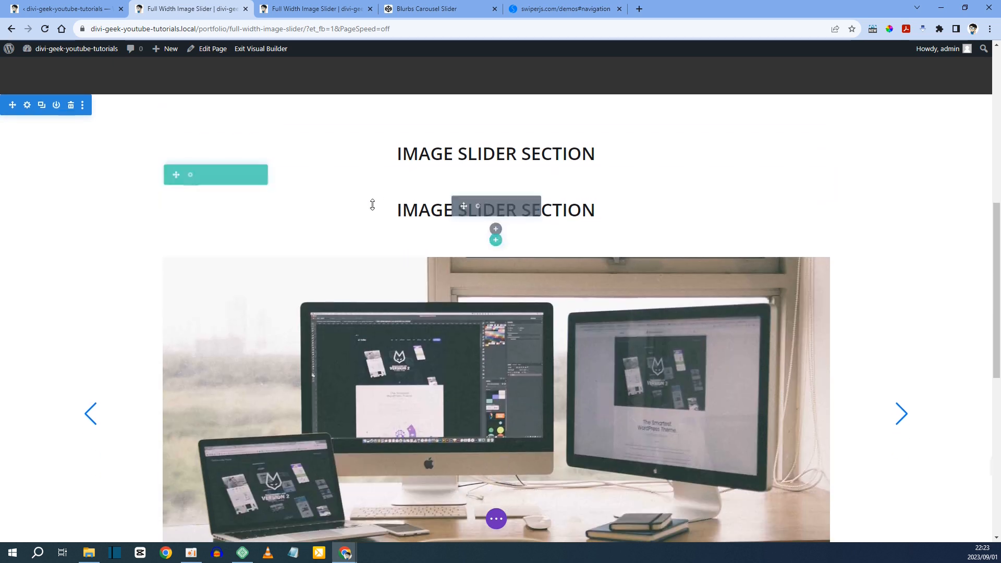
{"action": "left_click_drag", "start_coordinate": [177, 175], "coordinate": [494, 459]}
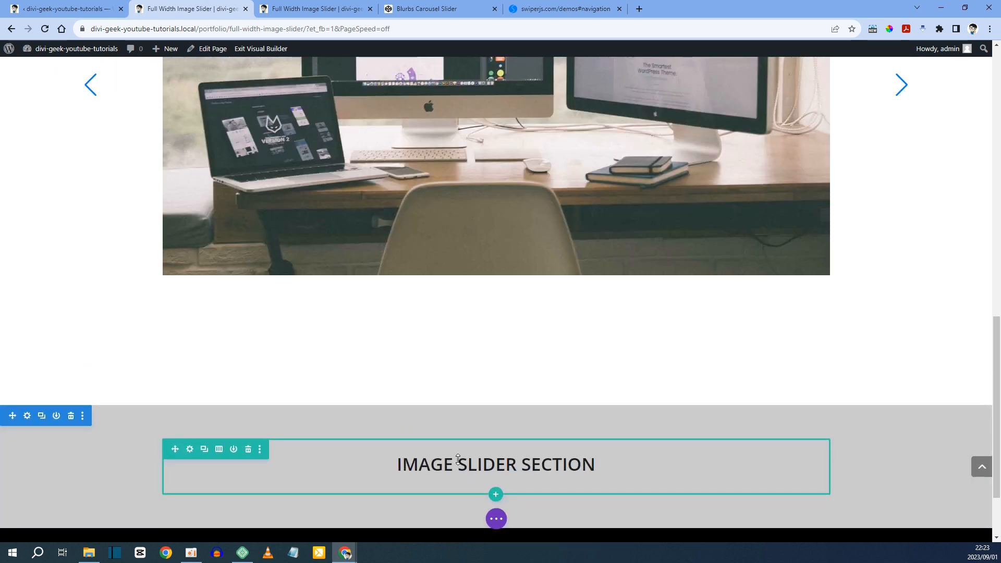
Change the copied heading's text to "Blurb Section" and save the text settings
{"action": "left_click", "coordinate": [478, 461]}
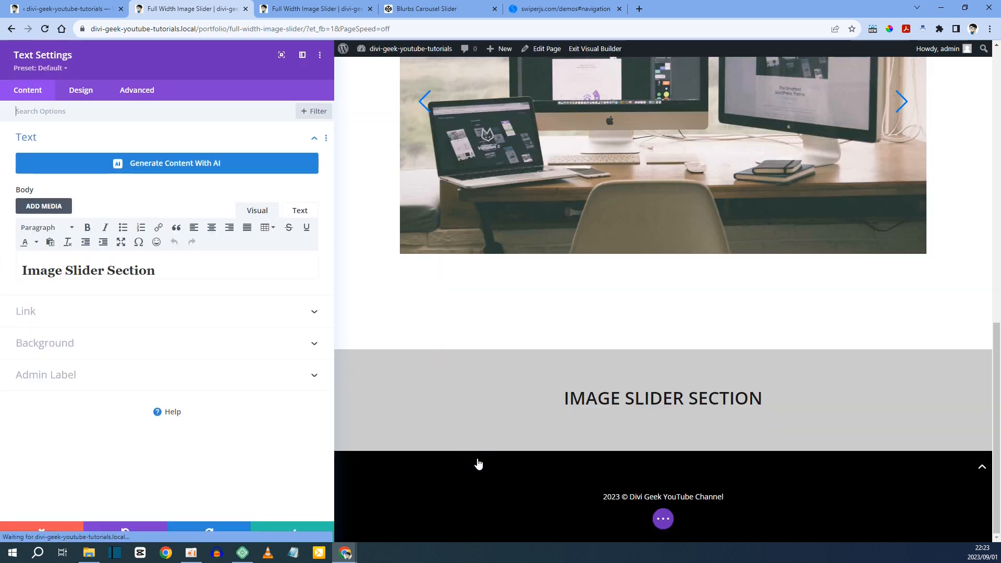
{"action": "left_click_drag", "start_coordinate": [173, 269], "coordinate": [20, 271]}
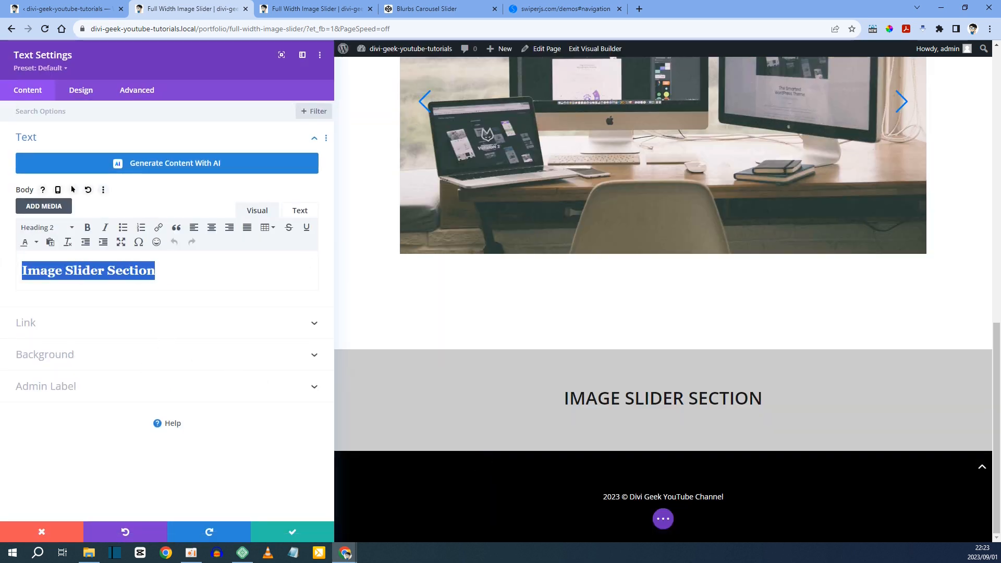
{"action": "key", "text": "BackSpace"}
{"action": "type", "text": "Blurb Section"}
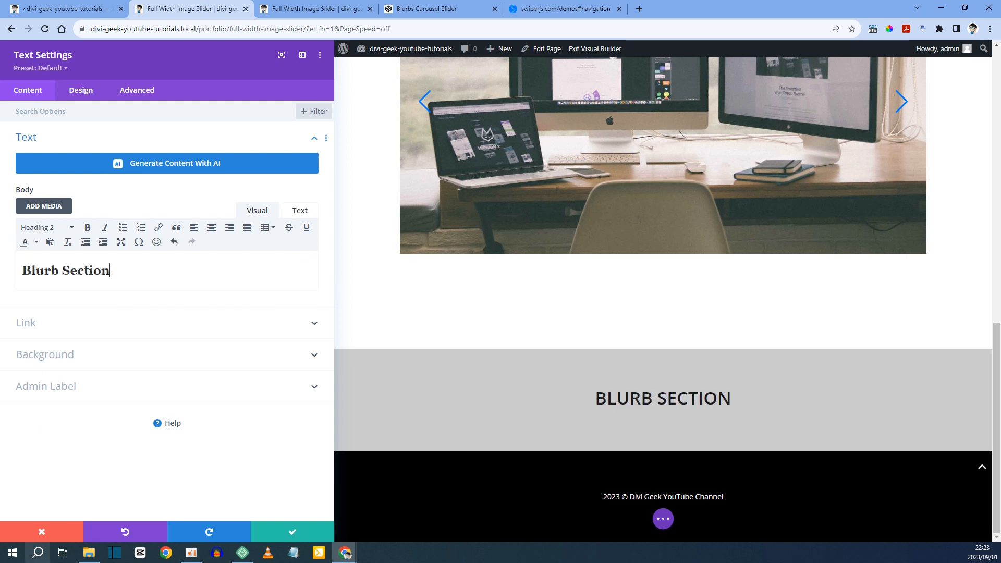
{"action": "left_click", "coordinate": [285, 523]}
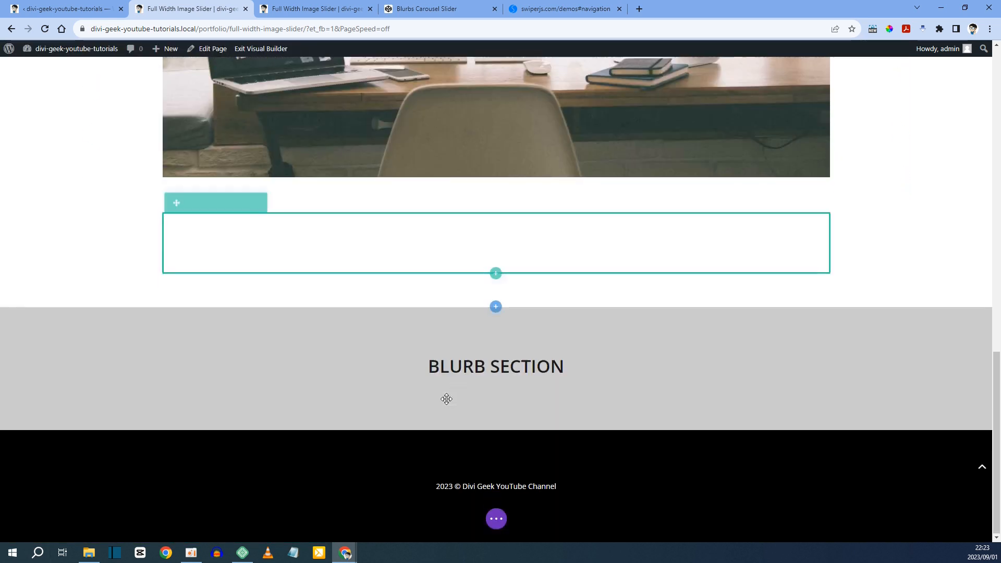
Add a row of three equal columns below the Blurb Section heading and insert a Code module in its first column
{"action": "scroll", "coordinate": [419, 360], "scroll_direction": "up", "scroll_amount": 8}
{"action": "scroll", "coordinate": [420, 360], "scroll_direction": "down", "scroll_amount": 10}
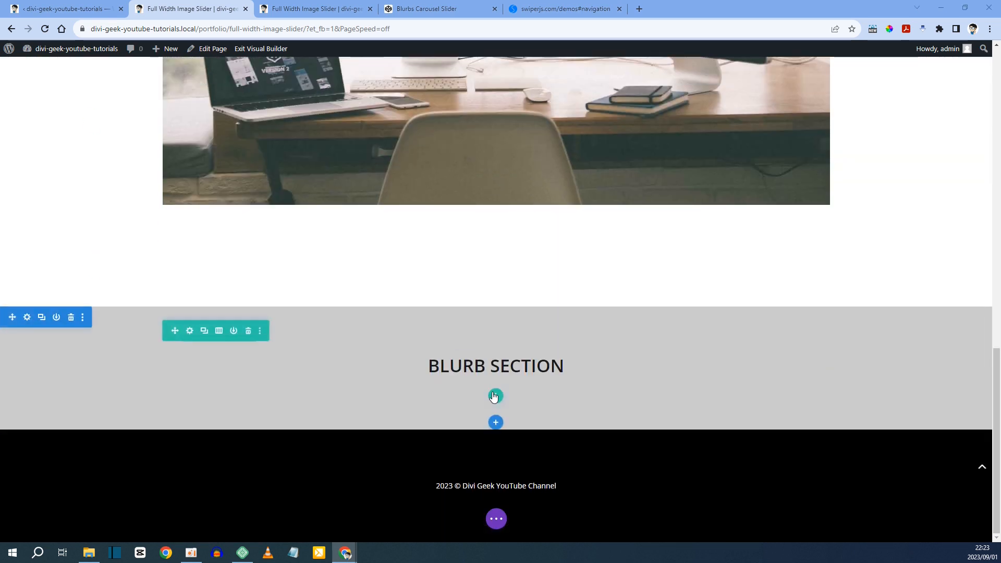
{"action": "left_click", "coordinate": [495, 398]}
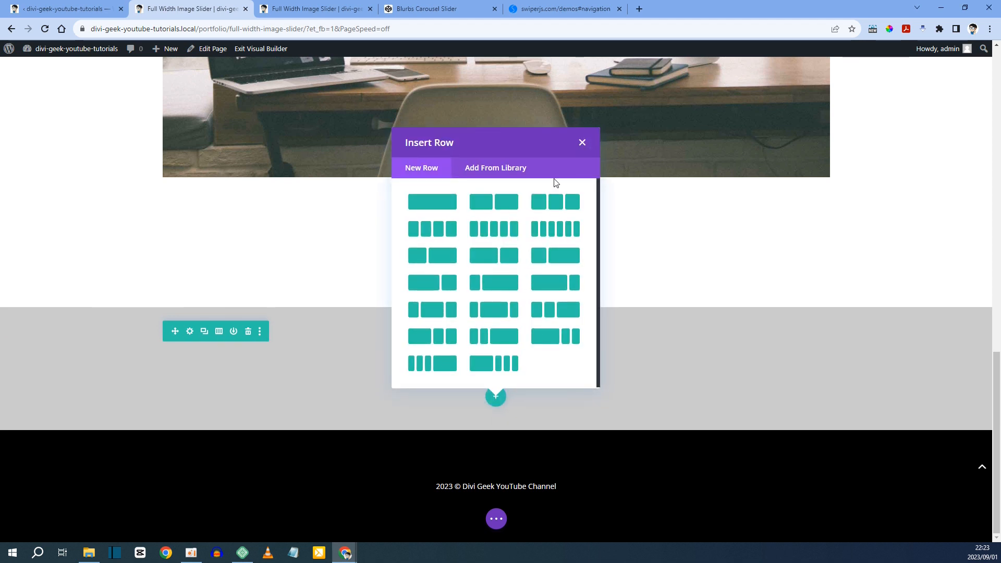
{"action": "left_click", "coordinate": [561, 202]}
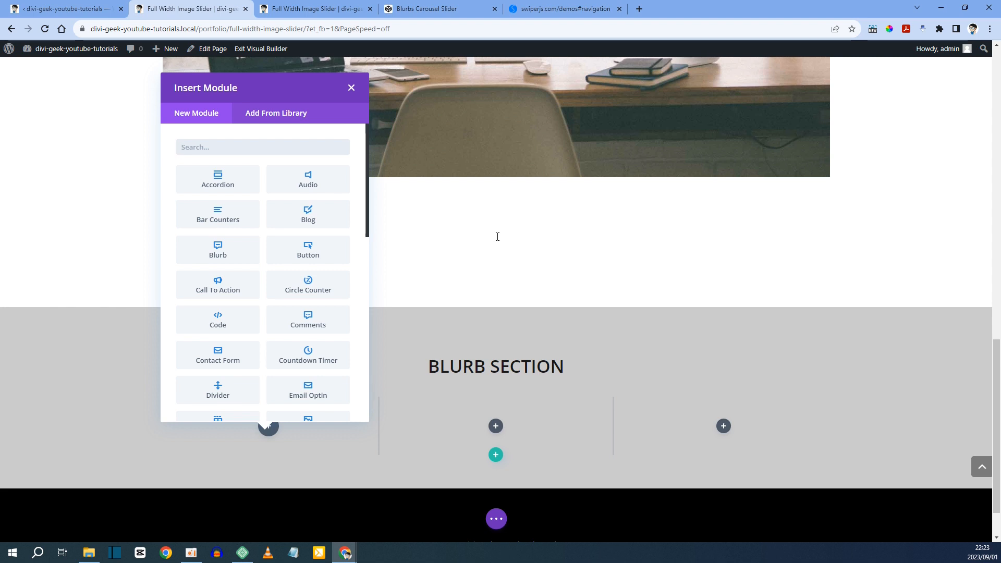
{"action": "type", "text": "code"}
{"action": "left_click", "coordinate": [230, 178]}
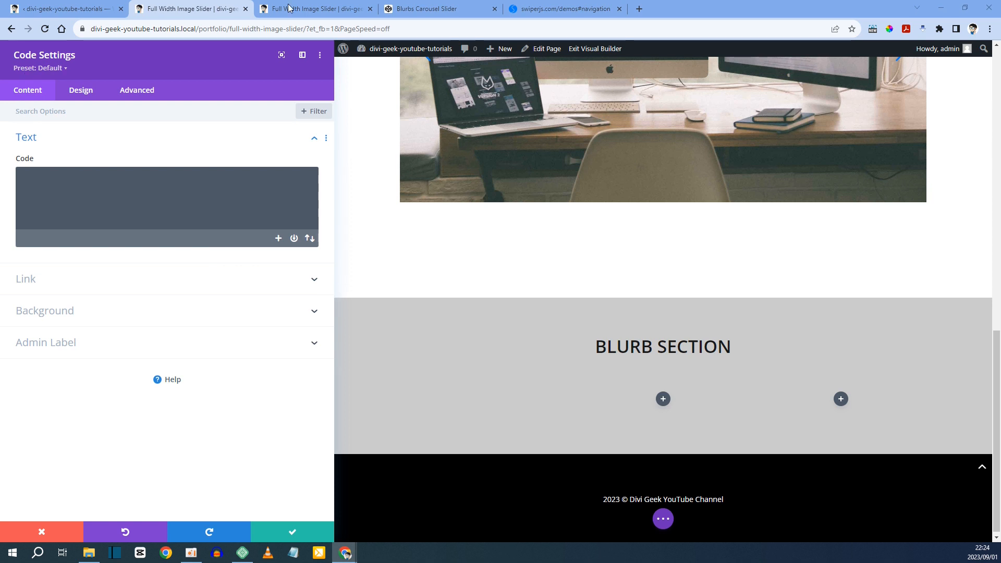
Switch to the Swiper demos page and try swiping through the Slides per view demo in both directions
{"action": "left_click", "coordinate": [549, 8]}
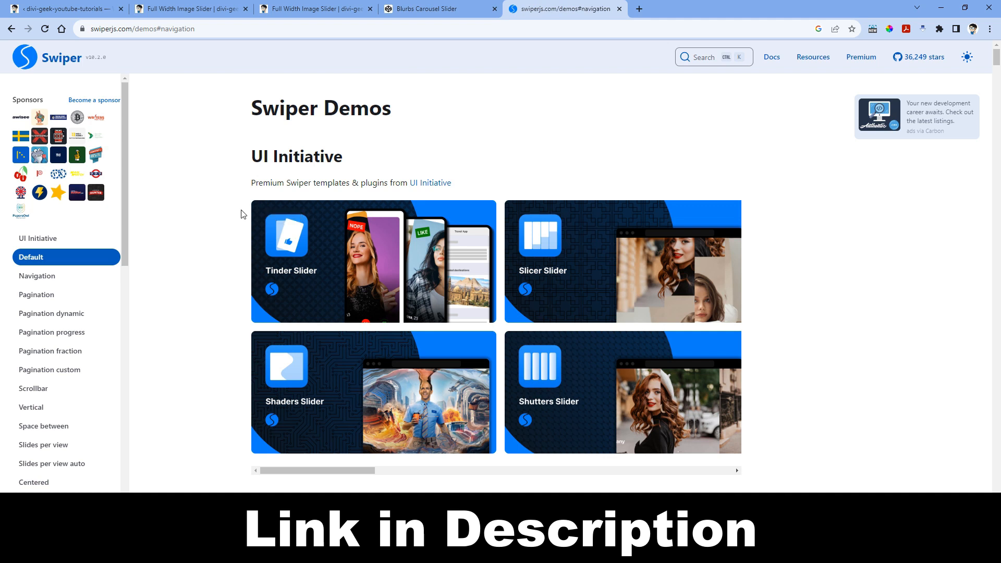
{"action": "left_click", "coordinate": [43, 450]}
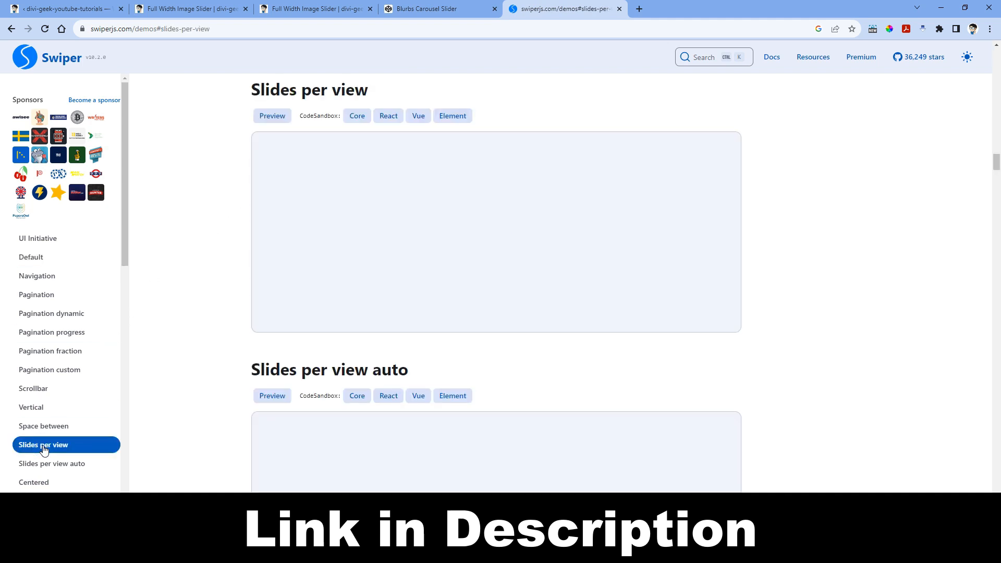
{"action": "left_click_drag", "start_coordinate": [526, 214], "coordinate": [398, 217]}
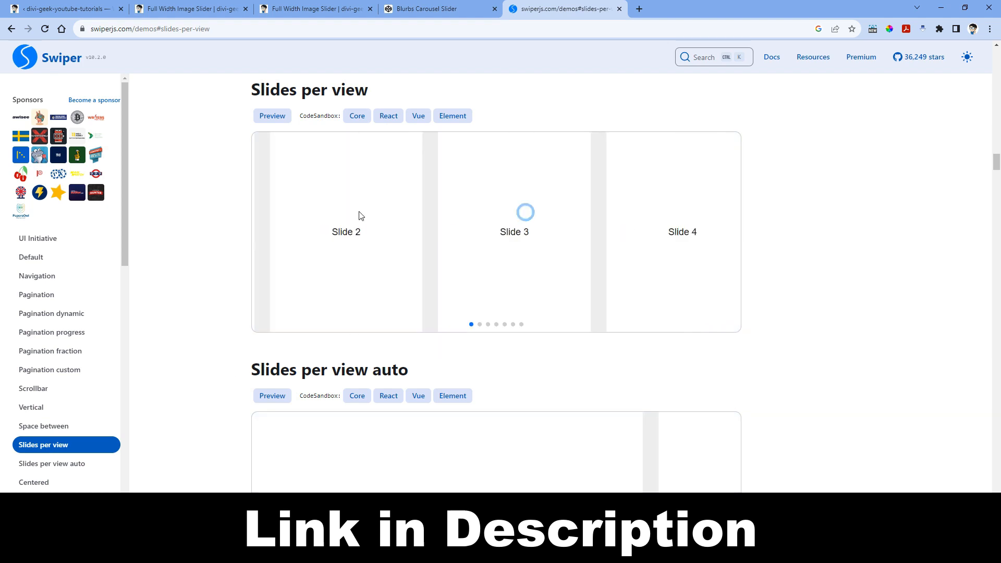
{"action": "left_click_drag", "start_coordinate": [511, 221], "coordinate": [563, 237]}
{"action": "left_click_drag", "start_coordinate": [406, 235], "coordinate": [576, 239]}
{"action": "left_click_drag", "start_coordinate": [579, 239], "coordinate": [428, 244]}
{"action": "left_click_drag", "start_coordinate": [517, 242], "coordinate": [409, 242]}
{"action": "left_click_drag", "start_coordinate": [499, 215], "coordinate": [683, 211]}
{"action": "left_click_drag", "start_coordinate": [387, 208], "coordinate": [556, 208]}
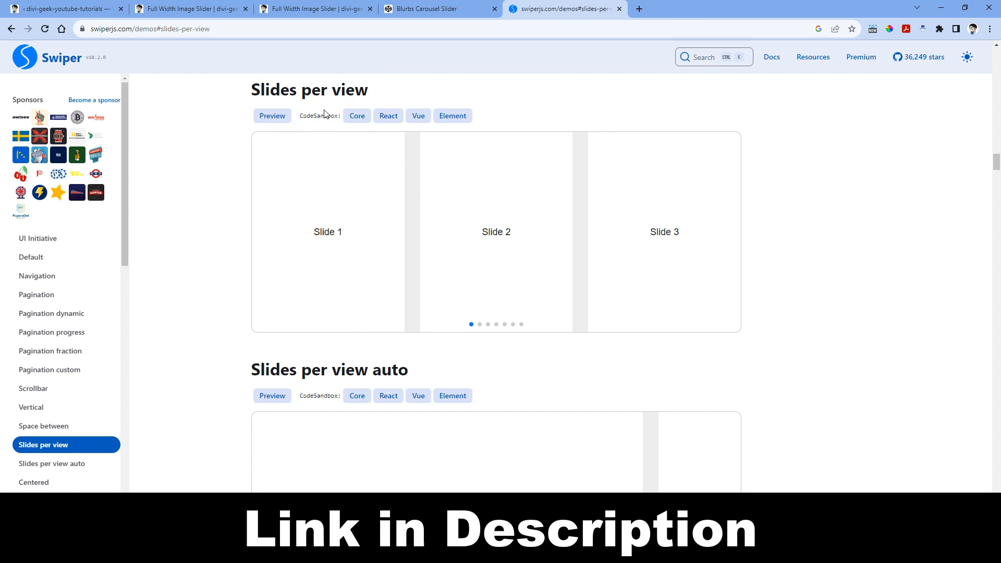
Open the Core sandbox of the Slides per view demo and examine the styles and slider markup in index.html
{"action": "left_click", "coordinate": [363, 118]}
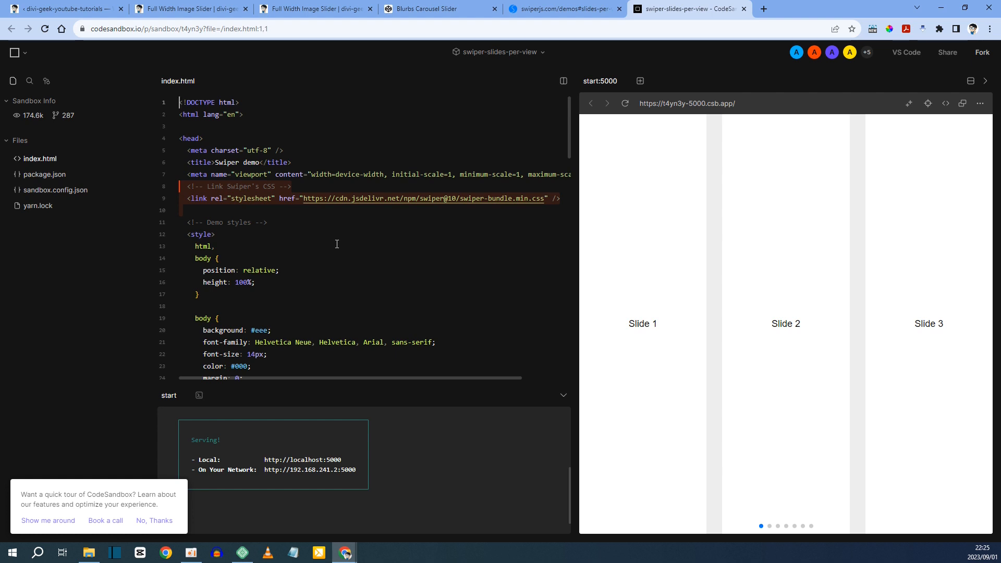
{"action": "scroll", "coordinate": [337, 244], "scroll_direction": "down", "scroll_amount": 2}
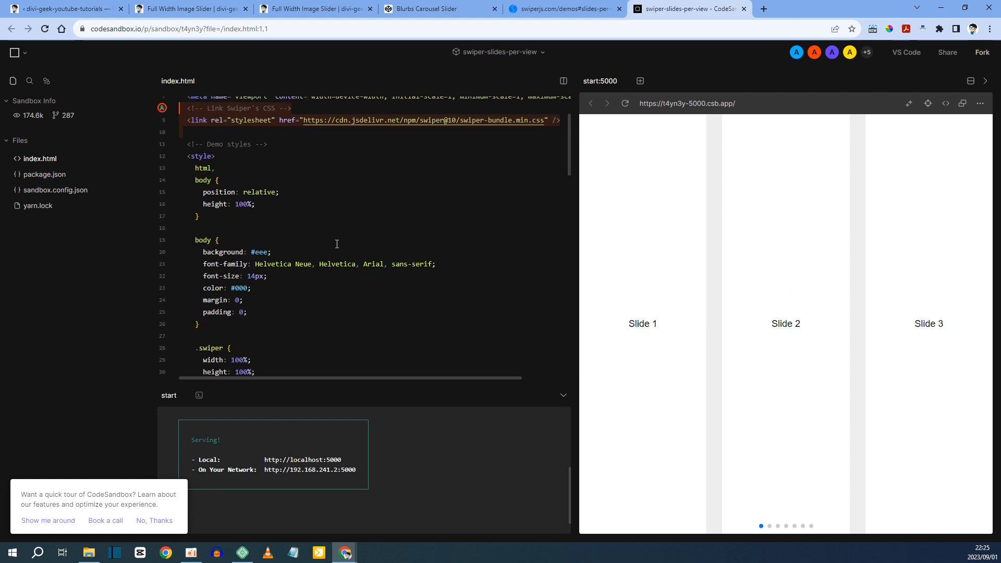
{"action": "scroll", "coordinate": [312, 243], "scroll_direction": "down", "scroll_amount": 2}
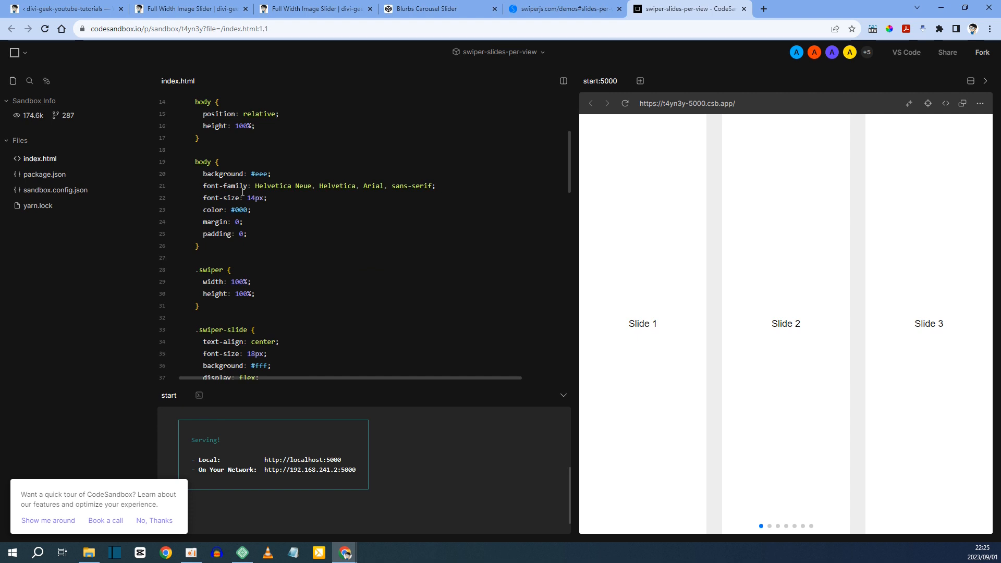
{"action": "scroll", "coordinate": [242, 192], "scroll_direction": "down", "scroll_amount": 10}
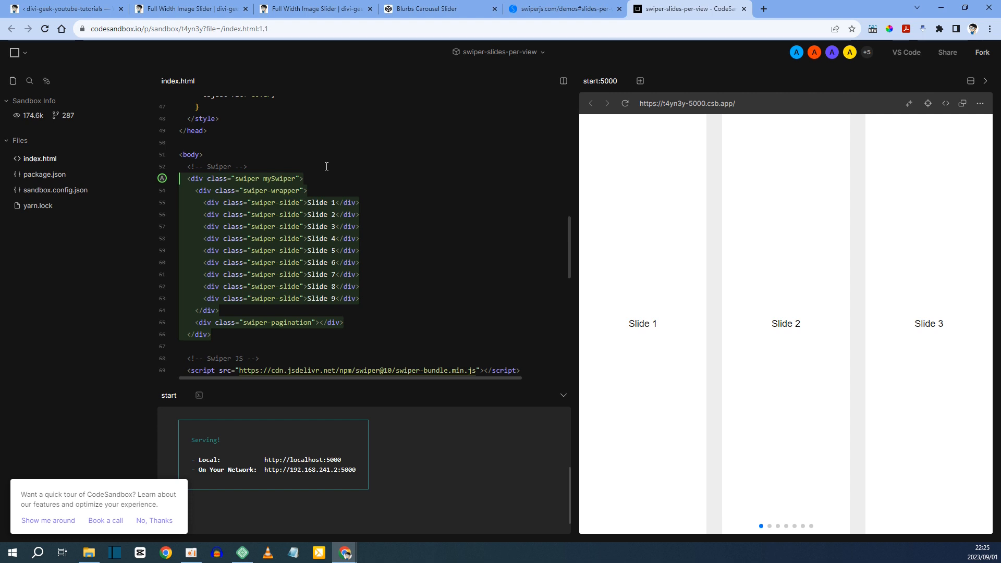
{"action": "left_click", "coordinate": [355, 134]}
{"action": "scroll", "coordinate": [360, 151], "scroll_direction": "down", "scroll_amount": 1}
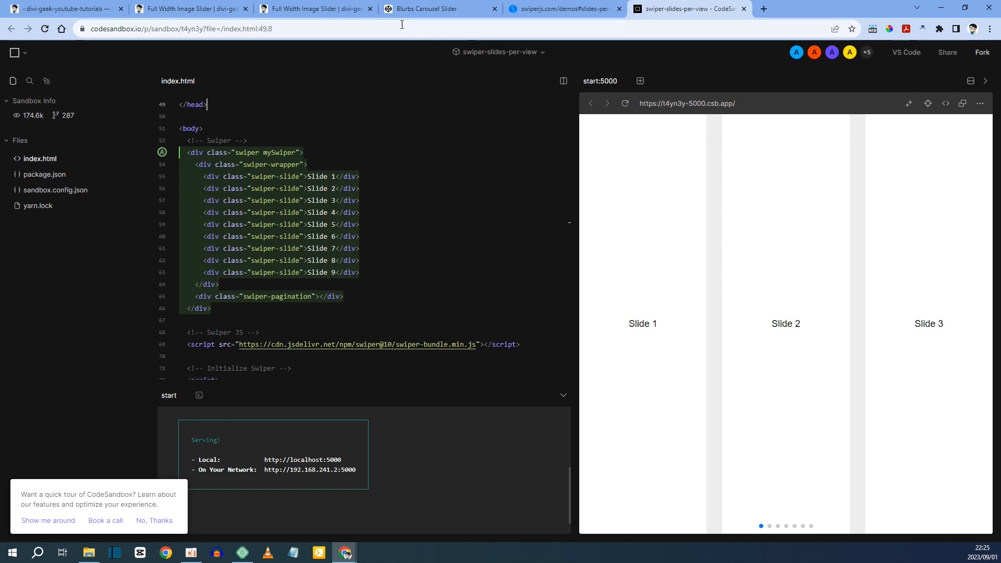
In the Blurbs Carousel Slider pen, minimize the HTML and CSS editors, enlarge the JS editor and examine the Swiper navigation settings
{"action": "left_click", "coordinate": [425, 9]}
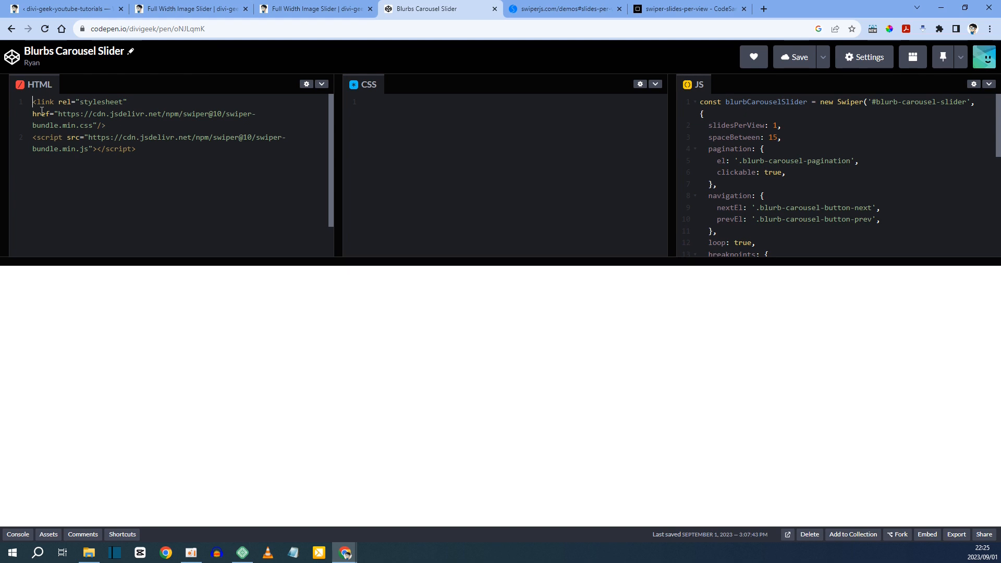
{"action": "left_click_drag", "start_coordinate": [32, 101], "coordinate": [132, 168]}
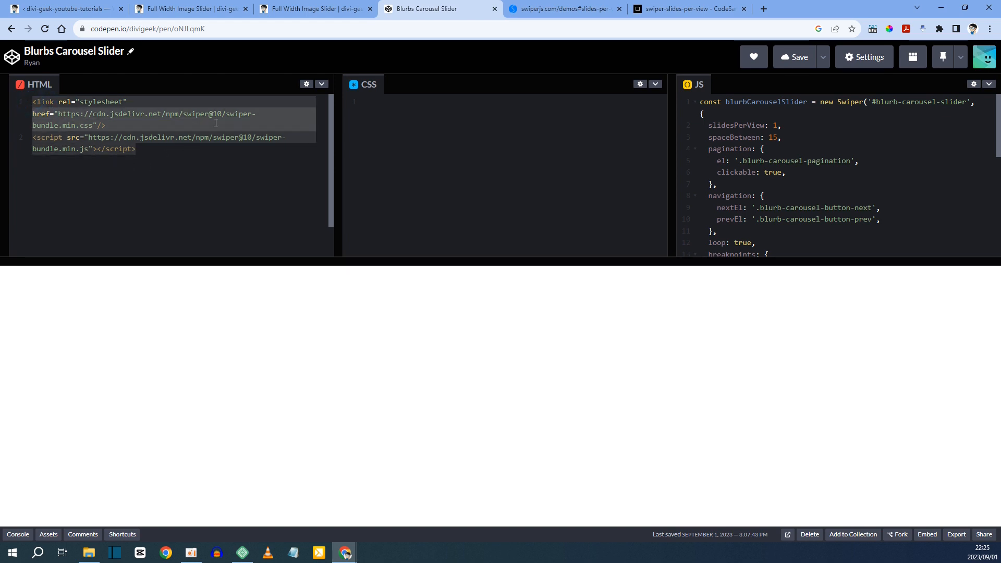
{"action": "left_click", "coordinate": [321, 85]}
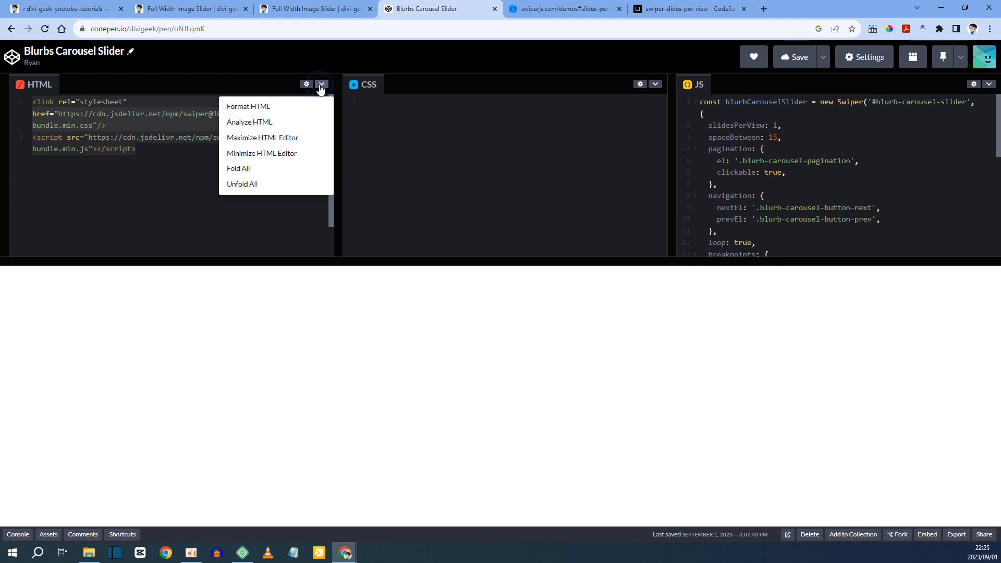
{"action": "left_click", "coordinate": [262, 153]}
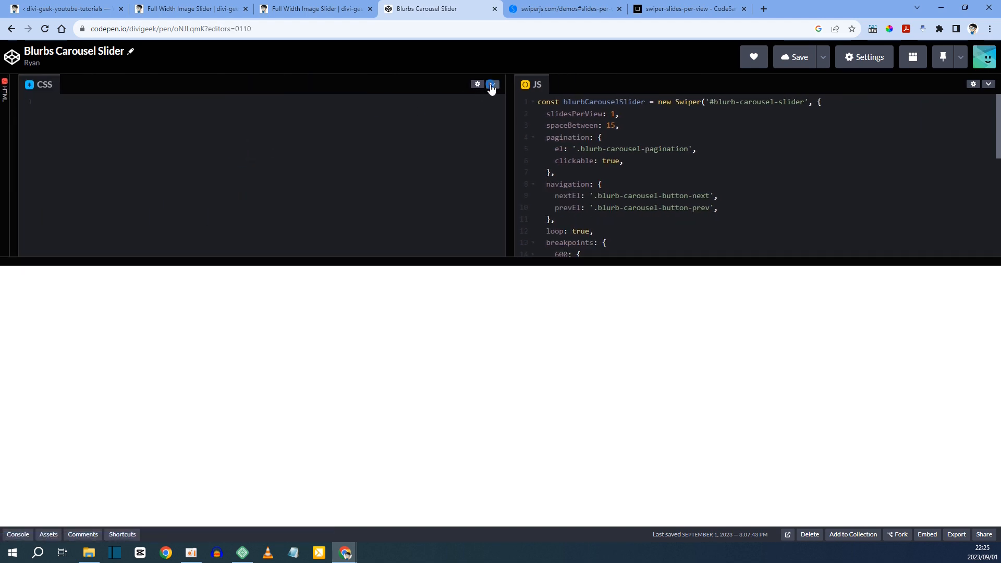
{"action": "left_click", "coordinate": [492, 85]}
{"action": "left_click", "coordinate": [446, 153]}
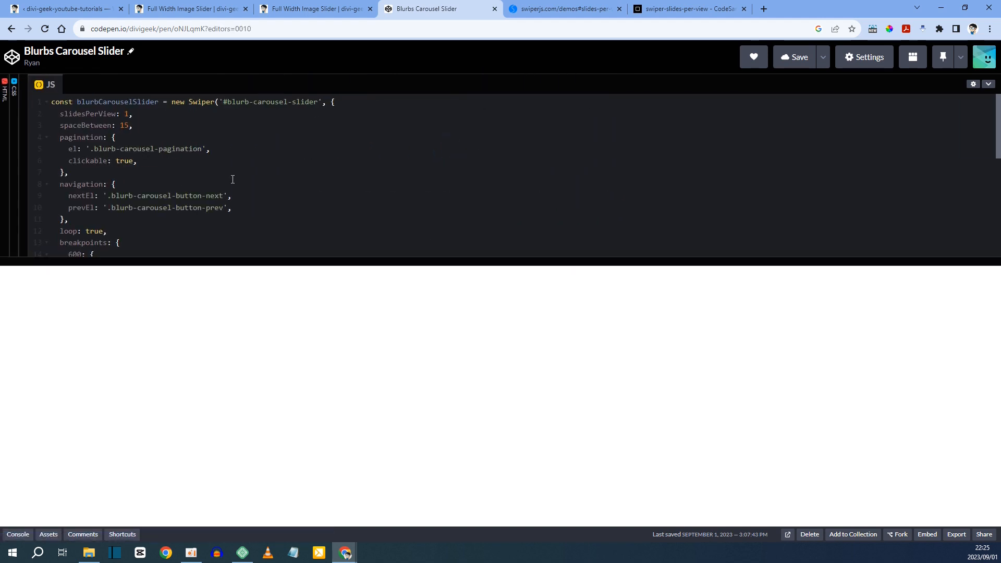
{"action": "left_click_drag", "start_coordinate": [379, 261], "coordinate": [376, 472]}
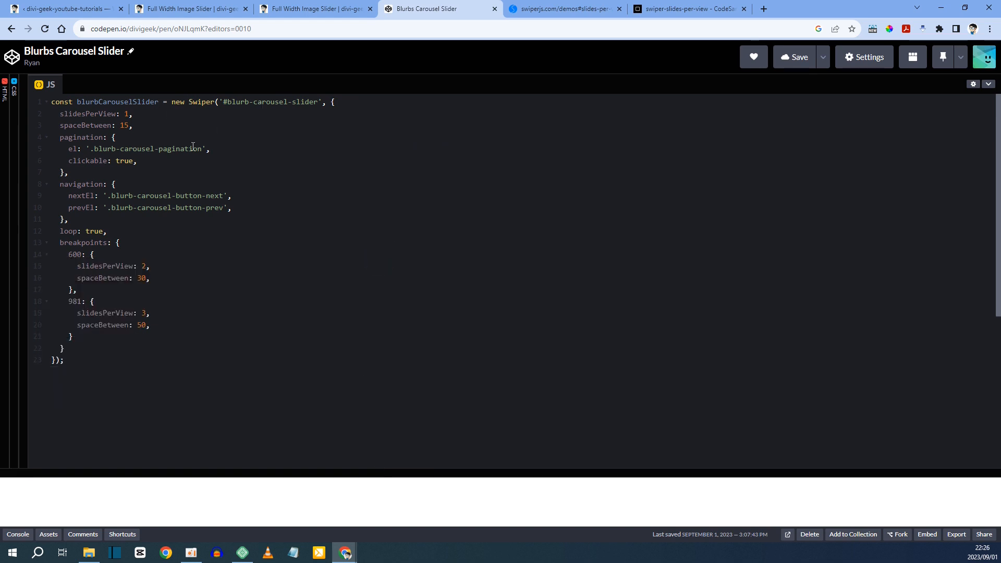
{"action": "left_click_drag", "start_coordinate": [56, 186], "coordinate": [110, 185]}
{"action": "left_click", "coordinate": [96, 188]}
Return to the Divi page being edited and display it in wireframe view, finding the rows below the image modules
{"action": "left_click", "coordinate": [193, 9]}
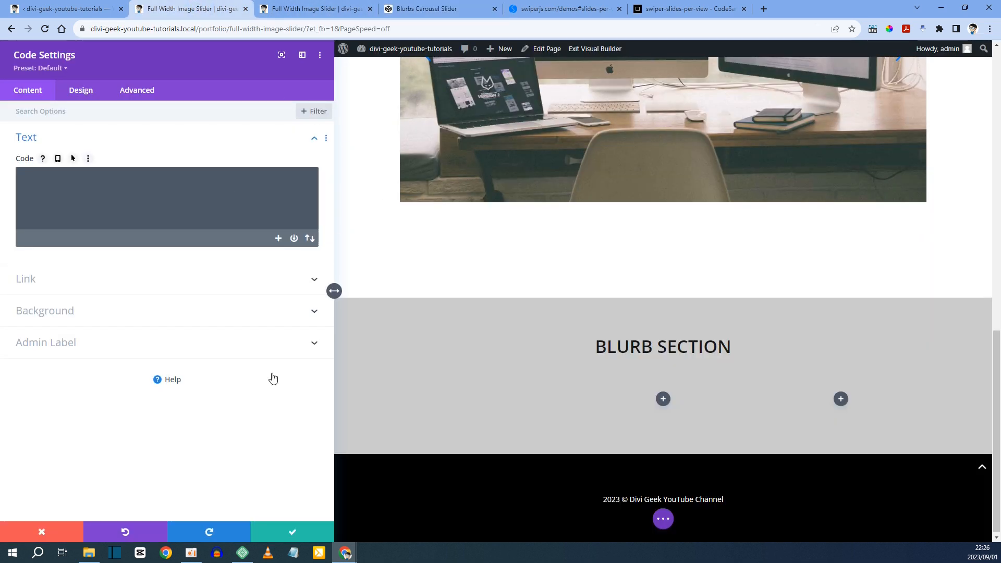
{"action": "left_click", "coordinate": [664, 519]}
{"action": "left_click", "coordinate": [375, 519]}
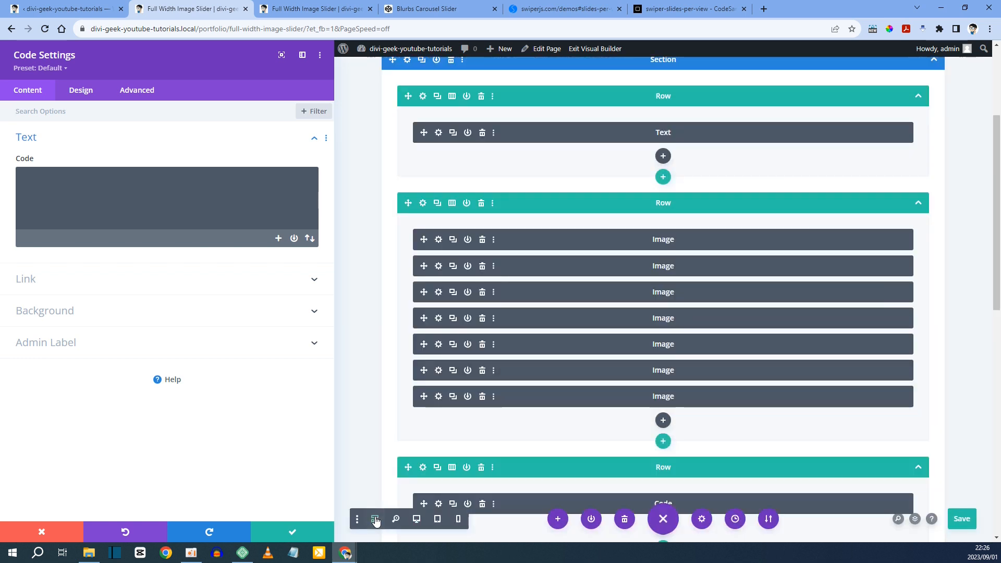
{"action": "scroll", "coordinate": [692, 201], "scroll_direction": "up", "scroll_amount": 3}
{"action": "scroll", "coordinate": [625, 228], "scroll_direction": "down", "scroll_amount": 6}
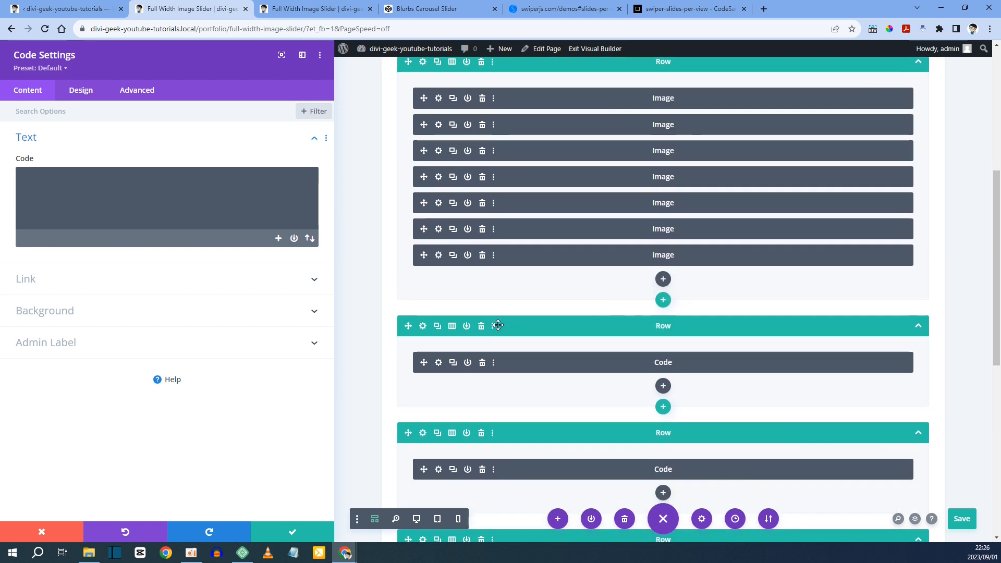
Copy the swiper-button-next div from the Code module in the row directly below the images, and close that module's settings
{"action": "left_click", "coordinate": [438, 362]}
{"action": "left_click_drag", "start_coordinate": [92, 177], "coordinate": [127, 177]}
{"action": "left_click_drag", "start_coordinate": [271, 177], "coordinate": [30, 174]}
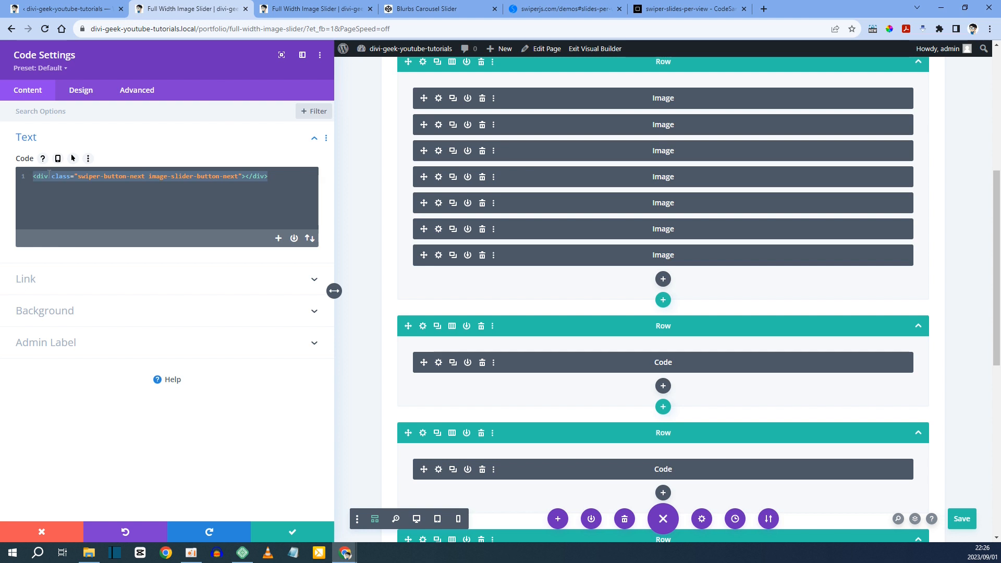
{"action": "right_click", "coordinate": [57, 174]}
{"action": "left_click", "coordinate": [79, 212]}
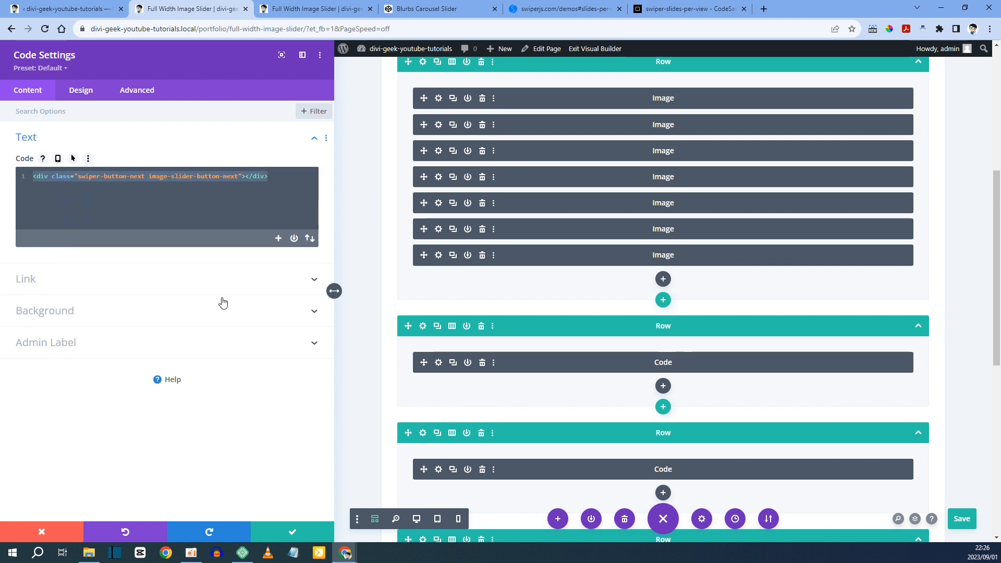
{"action": "left_click", "coordinate": [292, 532]}
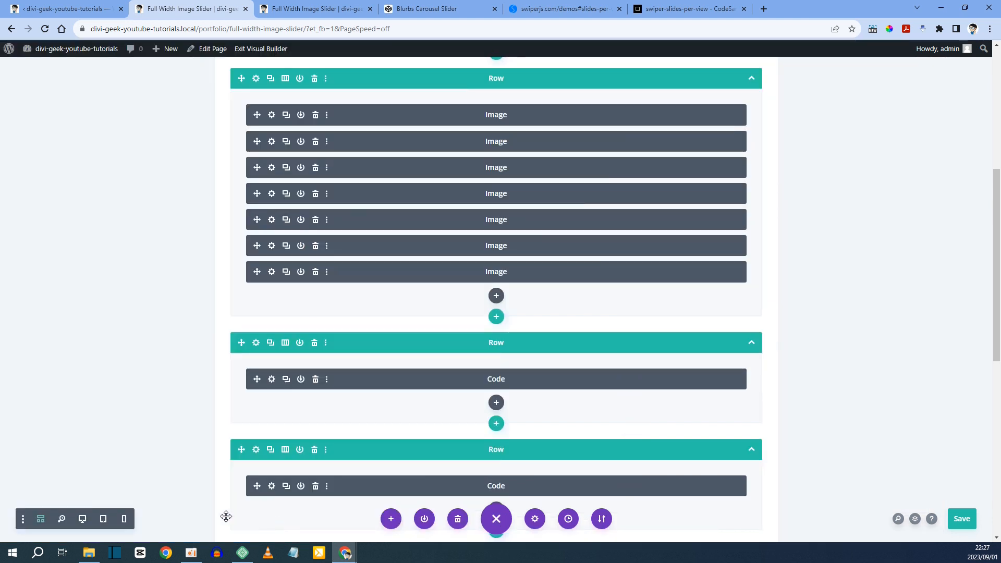
Back in desktop view, paste the copied div into the Blurb Section's first-column Code module and change its first class to swiper-button-prev
{"action": "left_click", "coordinate": [83, 521]}
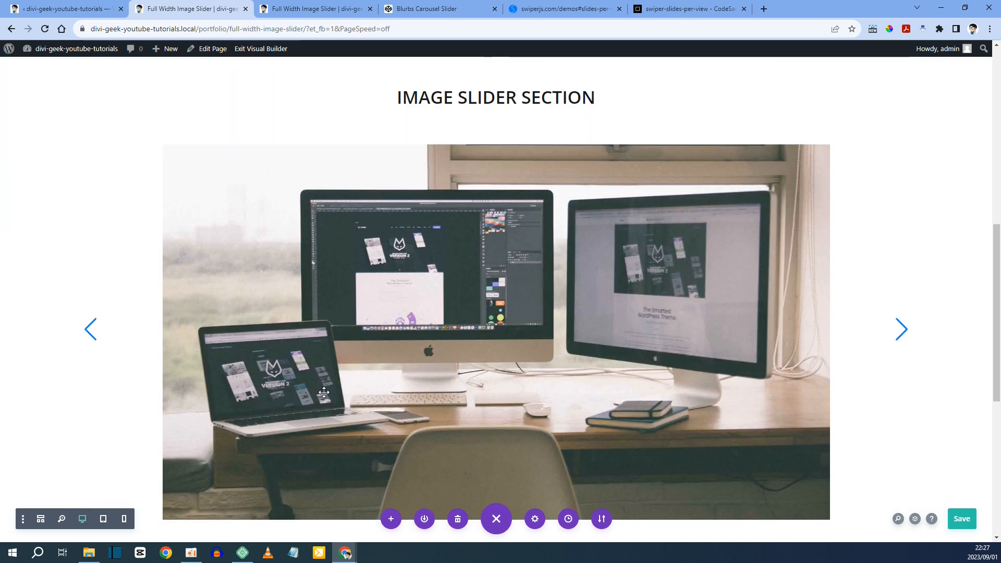
{"action": "scroll", "coordinate": [305, 361], "scroll_direction": "down", "scroll_amount": 7}
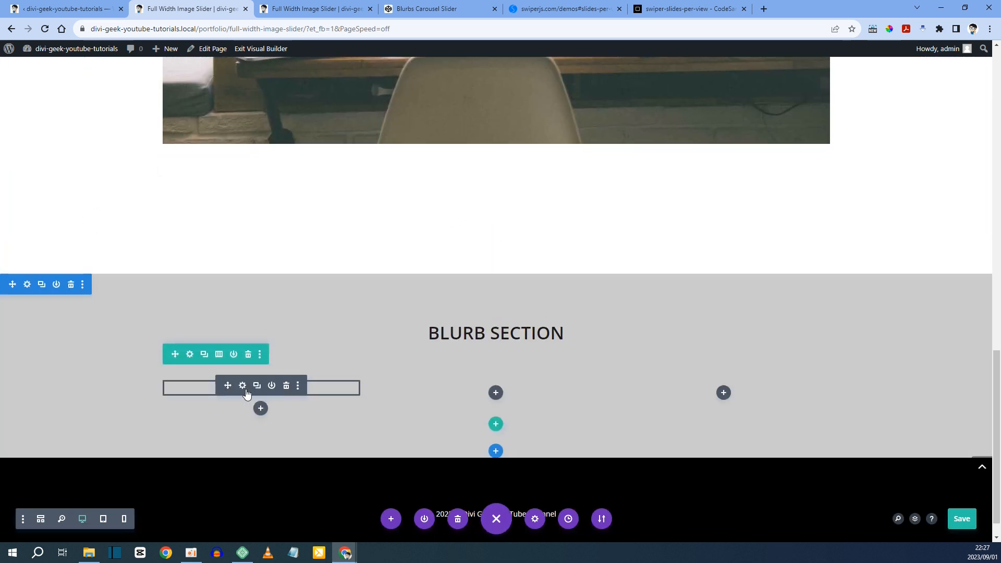
{"action": "left_click", "coordinate": [243, 386]}
{"action": "left_click", "coordinate": [129, 185]}
{"action": "key", "text": "ctrl+v"}
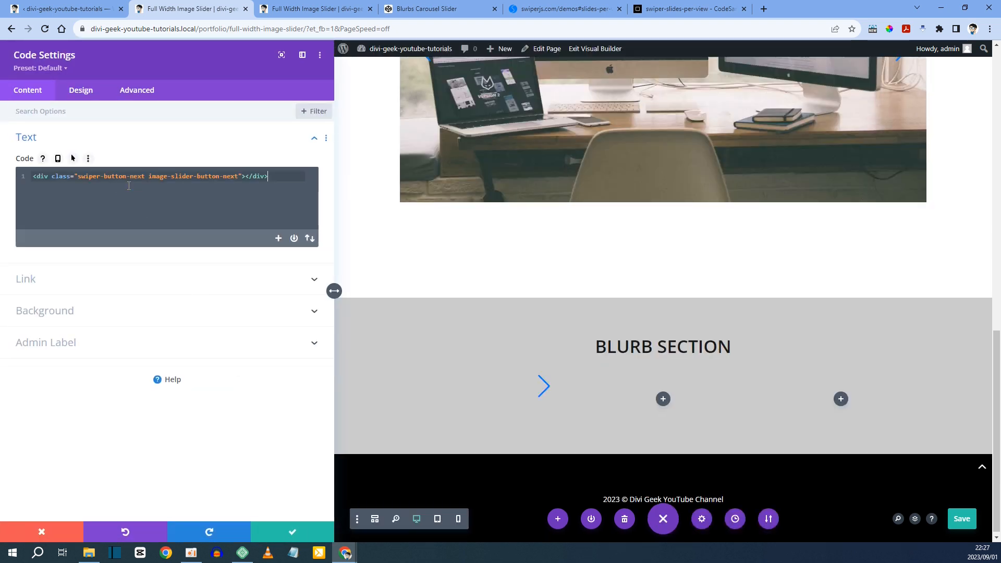
{"action": "double_click", "coordinate": [137, 176]}
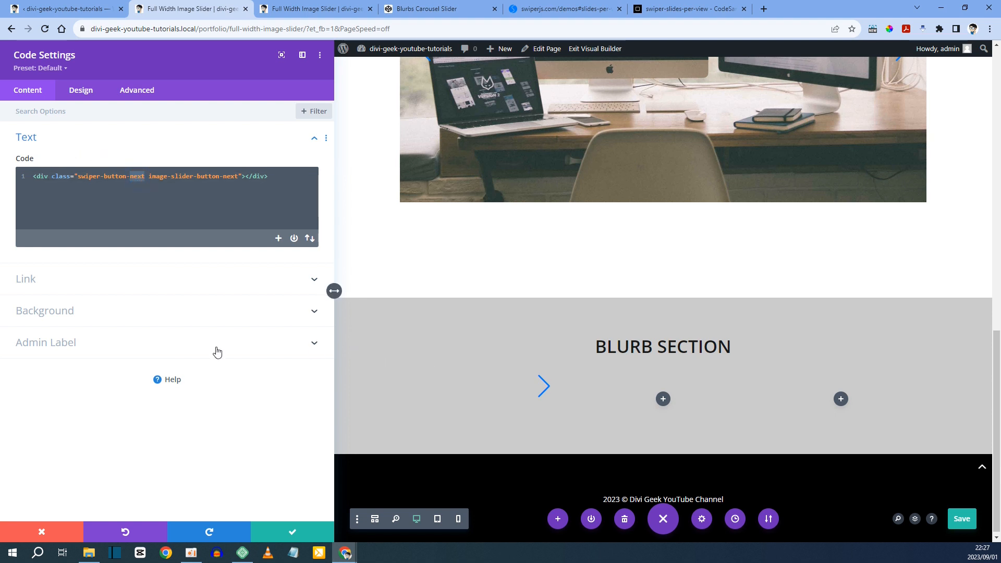
{"action": "type", "text": "prev"}
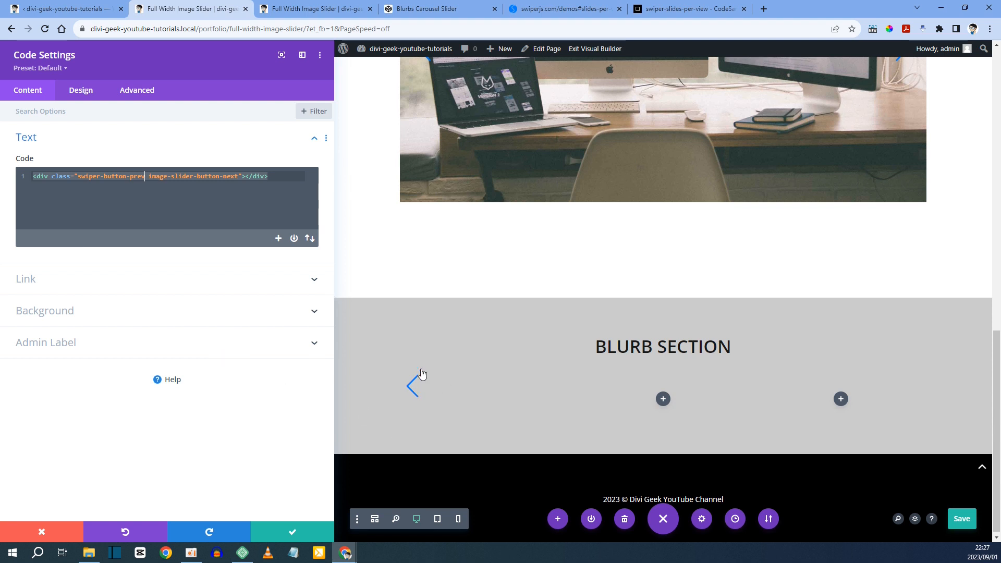
Copy the class name blurb-carousel-button-prev from the prevEl setting in the Blurbs Carousel Slider pen
{"action": "left_click", "coordinate": [418, 8]}
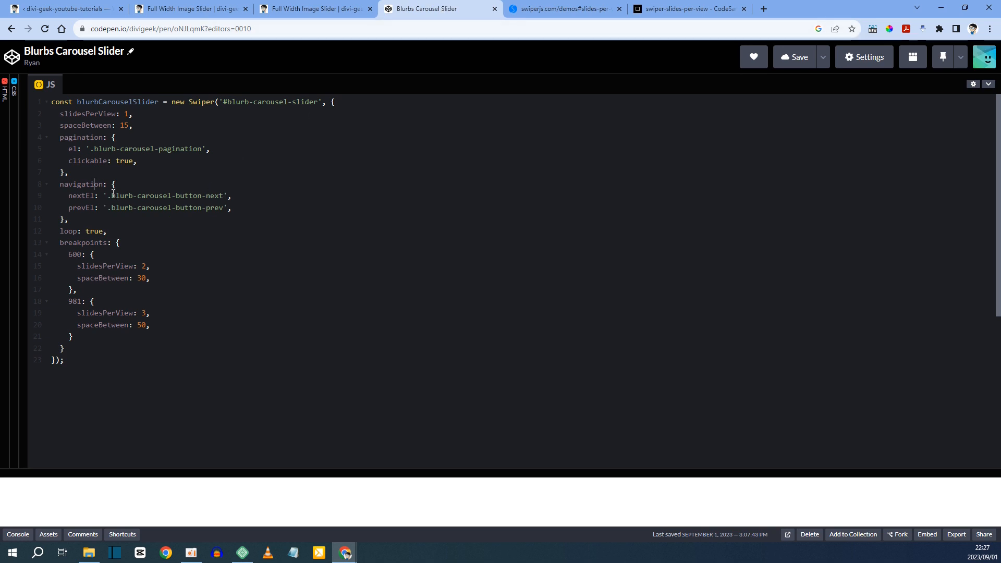
{"action": "left_click", "coordinate": [76, 208]}
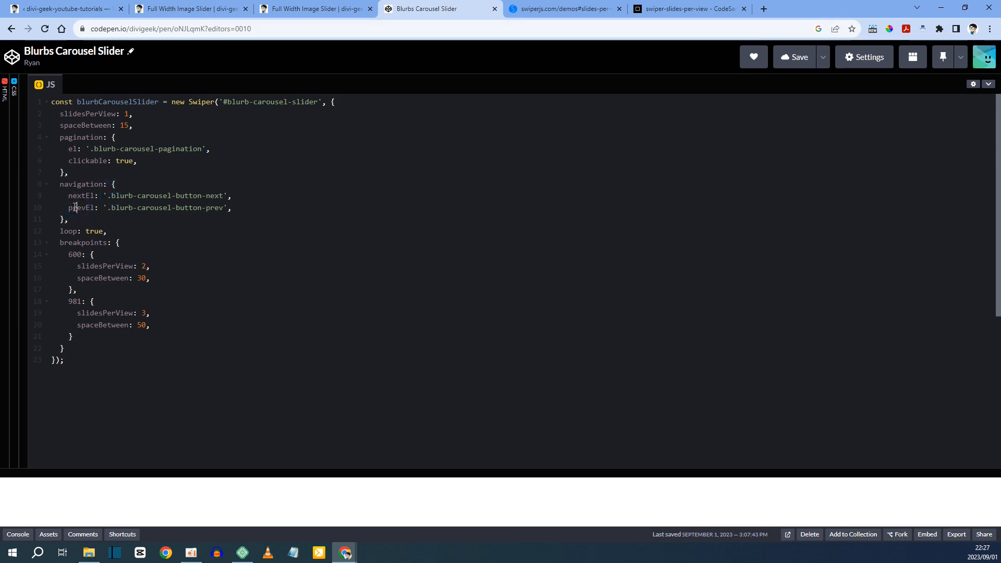
{"action": "left_click_drag", "start_coordinate": [112, 208], "coordinate": [220, 208]}
{"action": "left_click", "coordinate": [124, 208]}
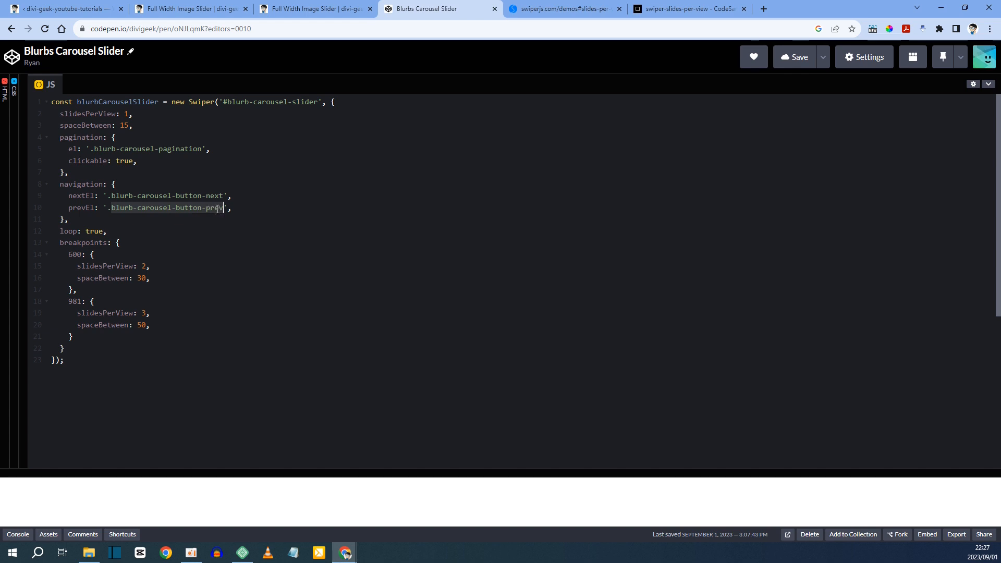
{"action": "right_click", "coordinate": [223, 209]}
{"action": "left_click", "coordinate": [241, 246]}
Replace the class image-slider-button-next with blurb-carousel-button-prev in the Divi Code module, and save the module settings
{"action": "left_click", "coordinate": [194, 9]}
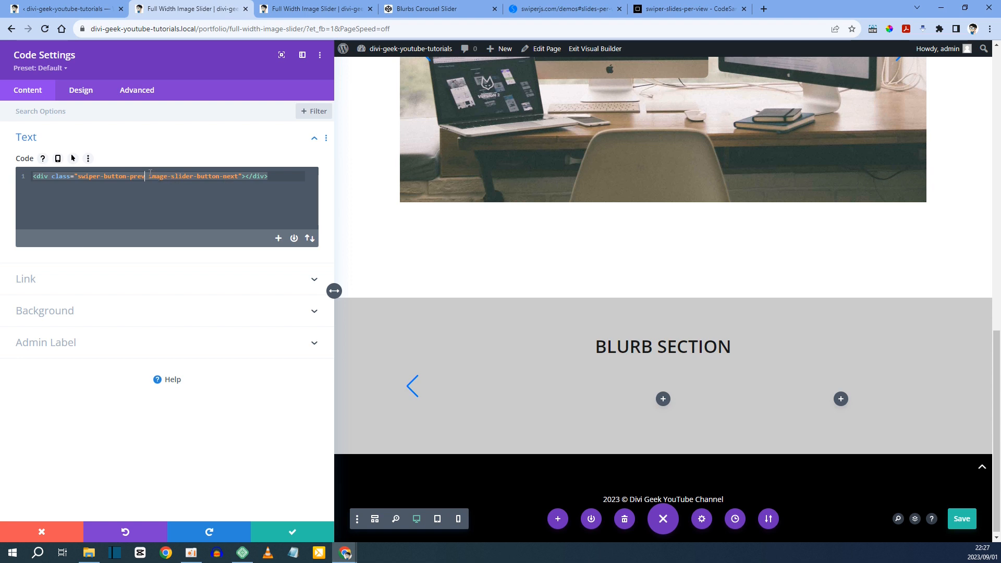
{"action": "left_click_drag", "start_coordinate": [149, 176], "coordinate": [224, 177]}
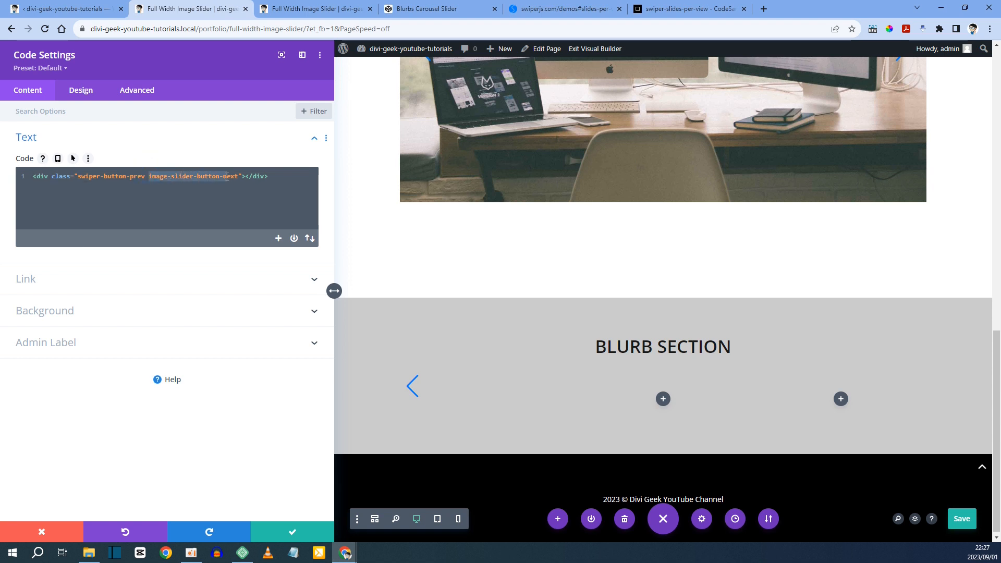
{"action": "key", "text": "ctrl+v"}
{"action": "key", "text": "ctrl+a"}
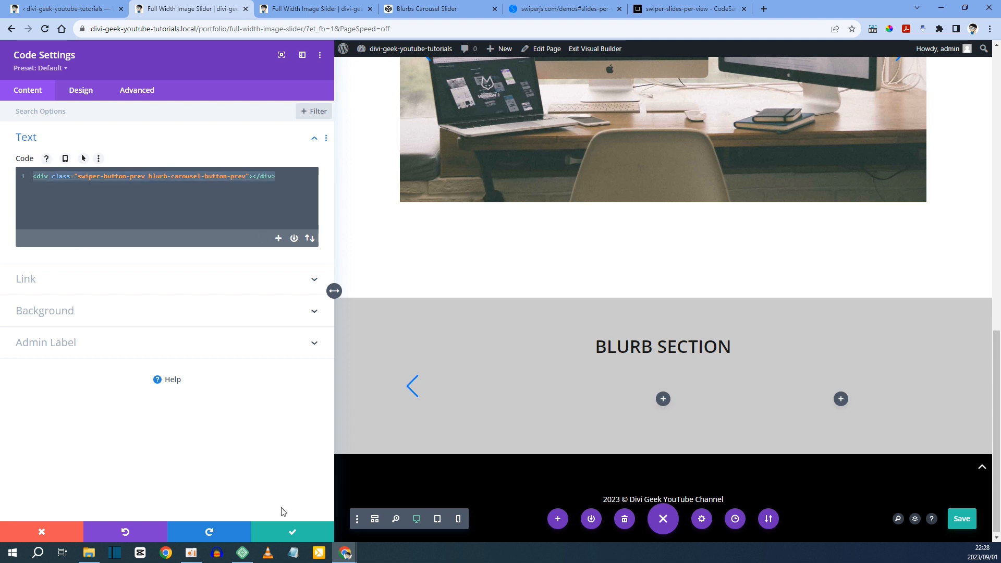
{"action": "left_click", "coordinate": [292, 531]}
Put a copy of the previous-button Code module in the third column and change its classes to swiper-button-next and blurb-carousel-button-next, saving the module
{"action": "scroll", "coordinate": [397, 358], "scroll_direction": "down", "scroll_amount": 3}
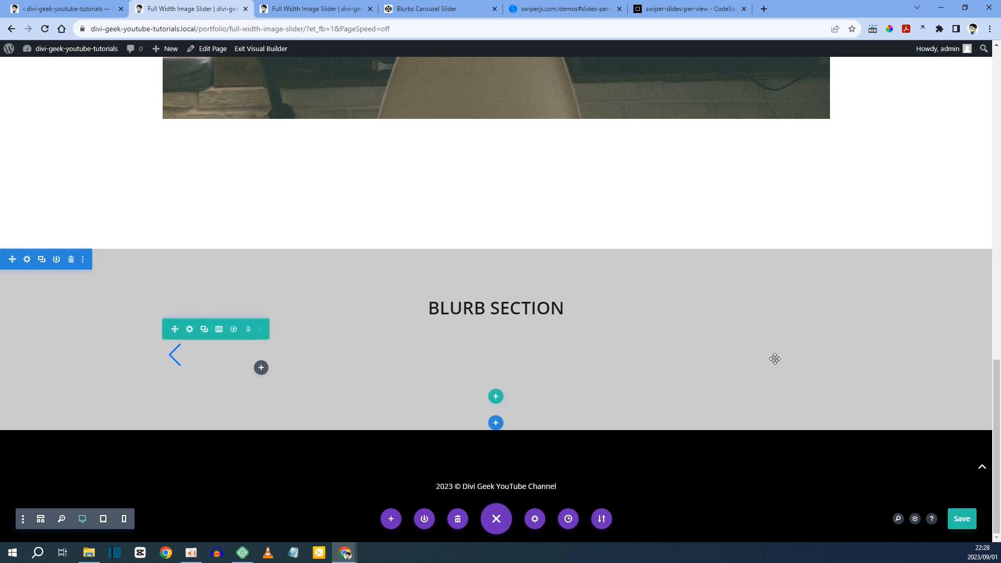
{"action": "left_click", "coordinate": [713, 361]}
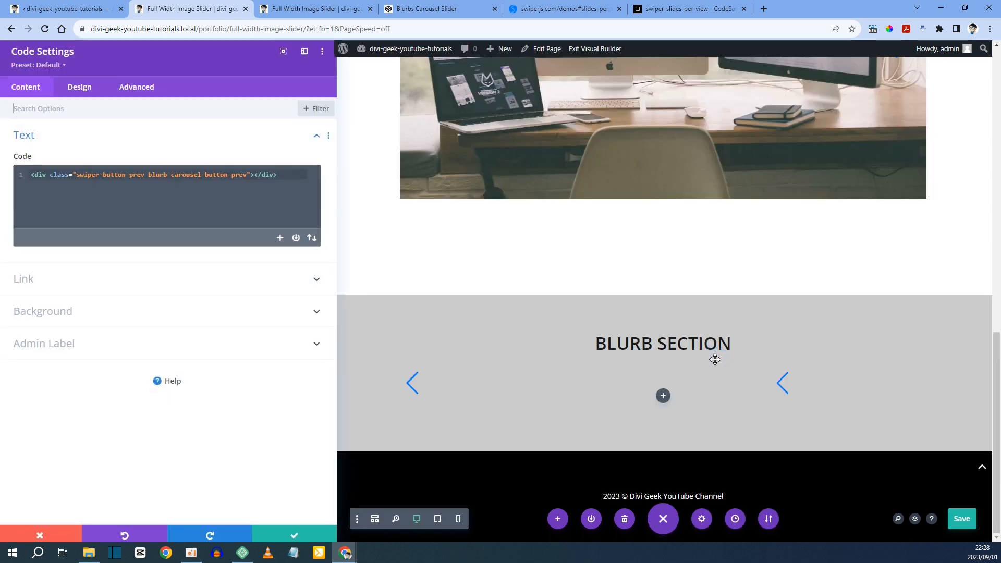
{"action": "double_click", "coordinate": [137, 176]}
{"action": "type", "text": "next"}
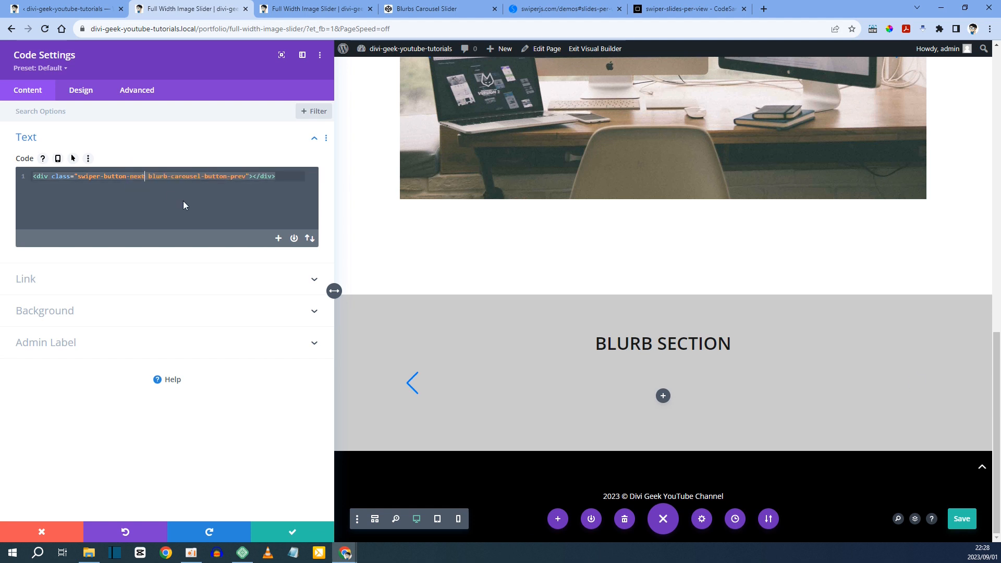
{"action": "double_click", "coordinate": [238, 176]}
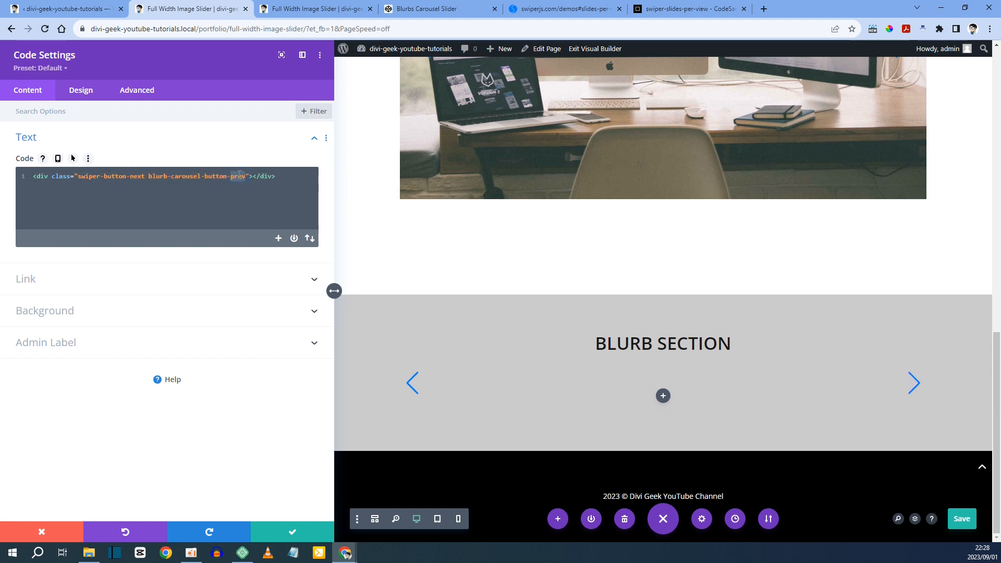
{"action": "type", "text": "next"}
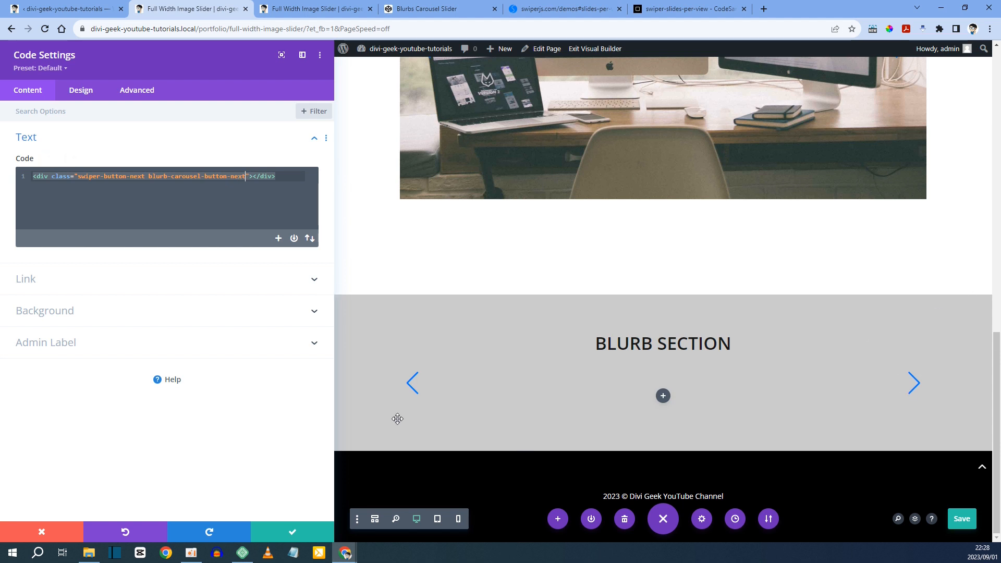
{"action": "left_click", "coordinate": [289, 532]}
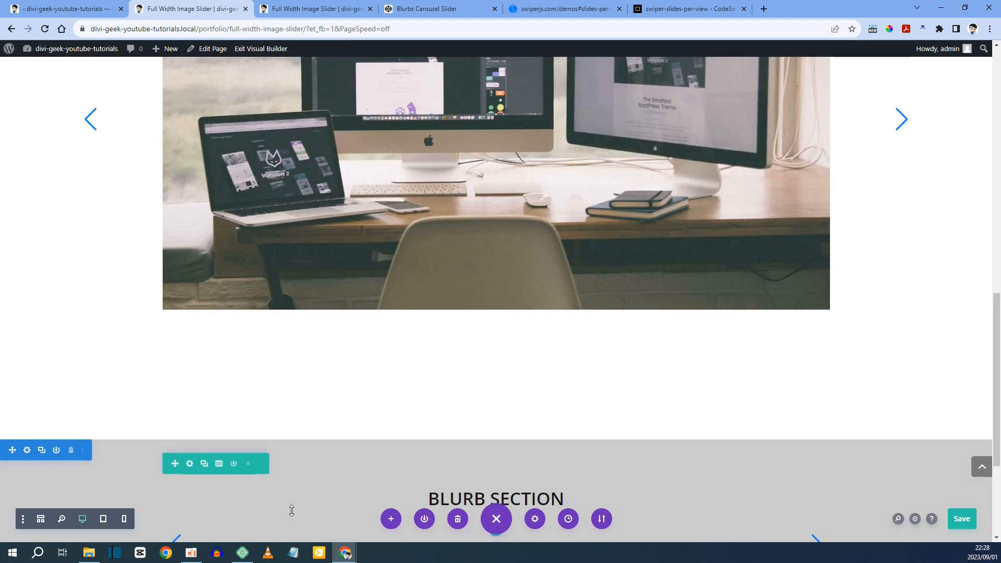
Insert a Blurb module in the middle column between the two arrows and title it Blurb 1
{"action": "scroll", "coordinate": [353, 339], "scroll_direction": "down", "scroll_amount": 4}
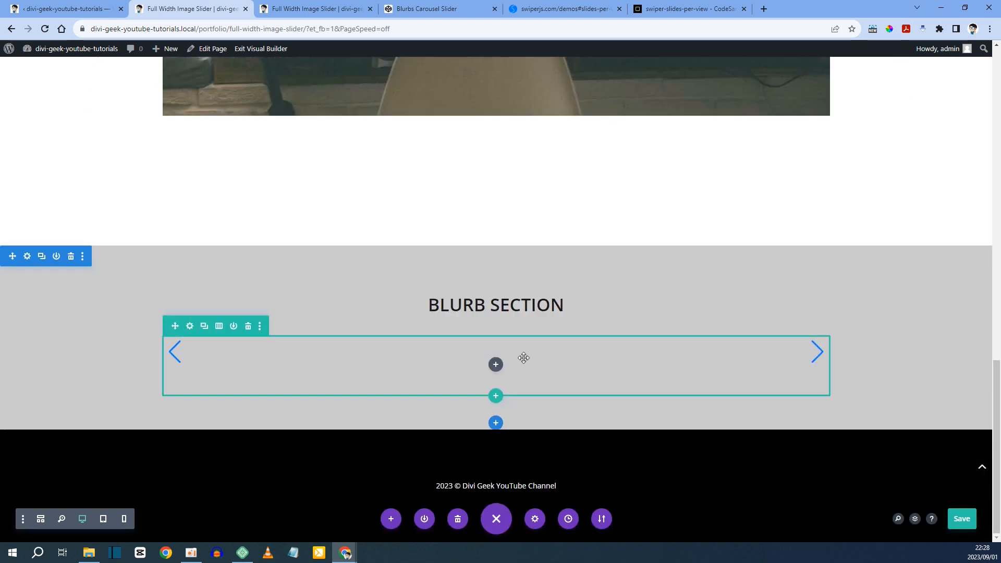
{"action": "left_click", "coordinate": [496, 365]}
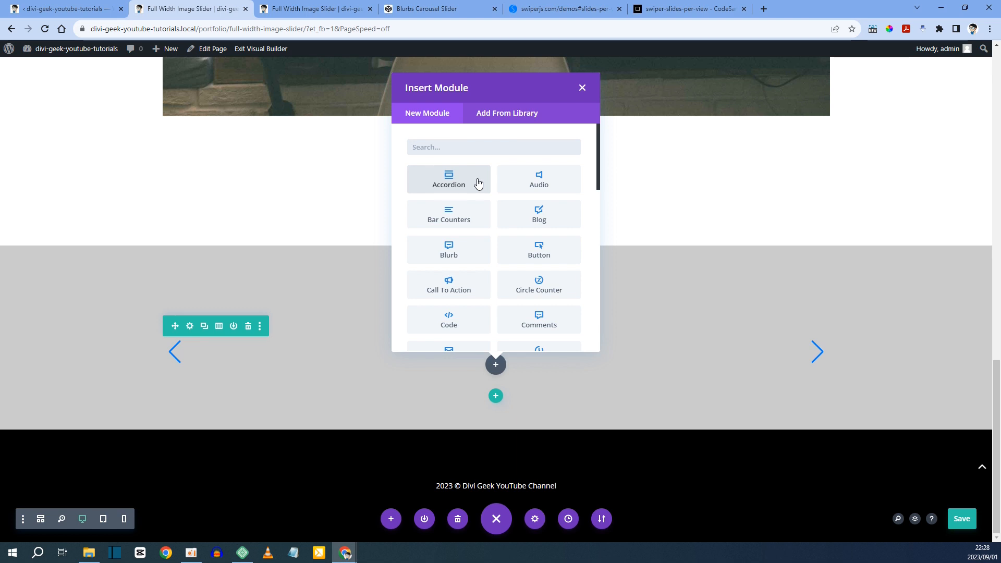
{"action": "type", "text": "blurb"}
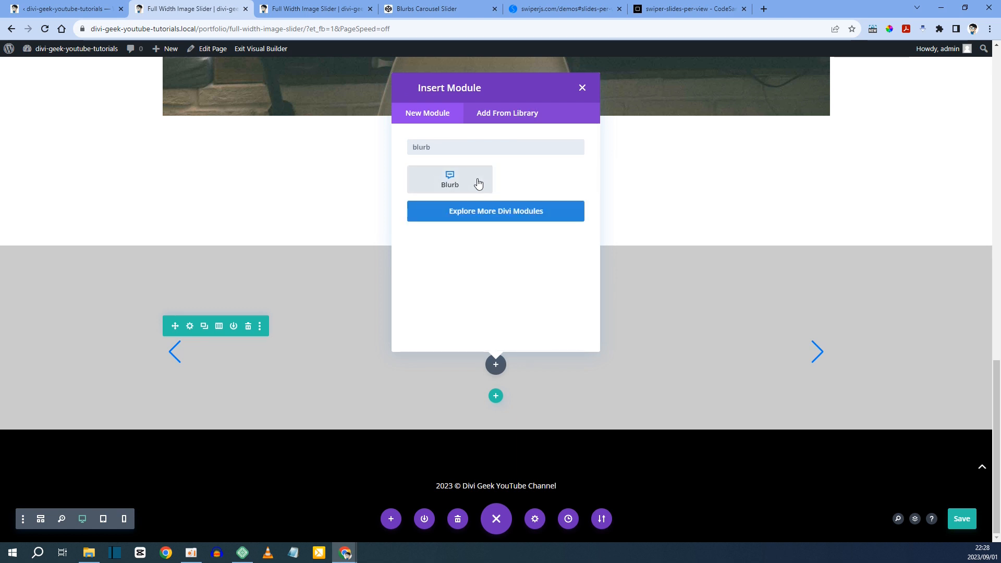
{"action": "left_click", "coordinate": [446, 179]}
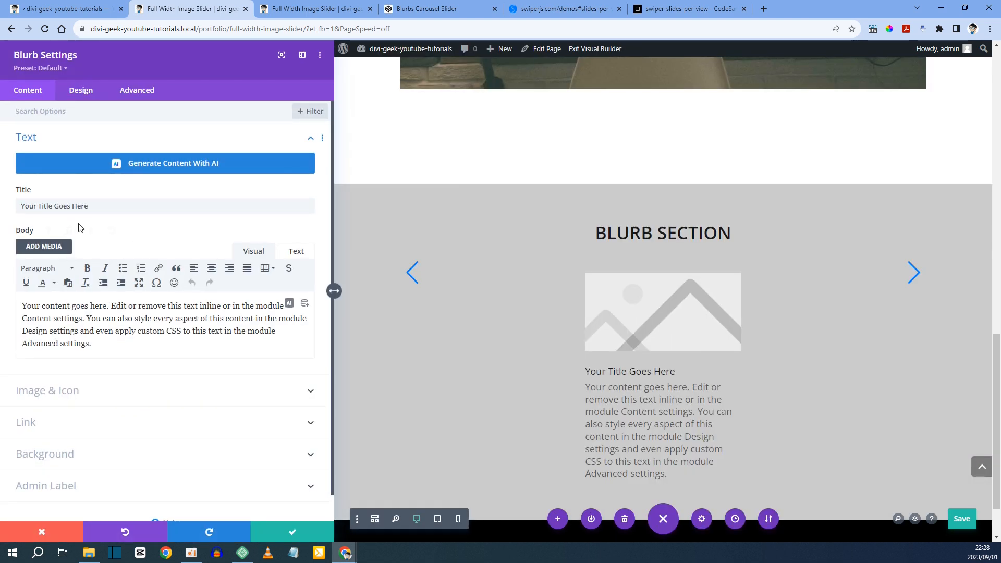
{"action": "triple_click", "coordinate": [102, 207]}
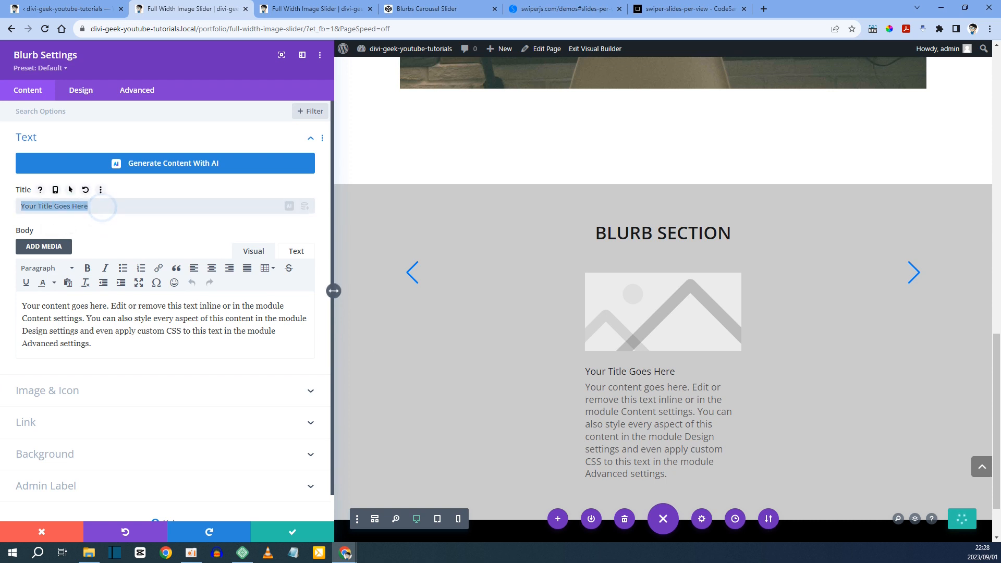
{"action": "type", "text": "Blurb "}
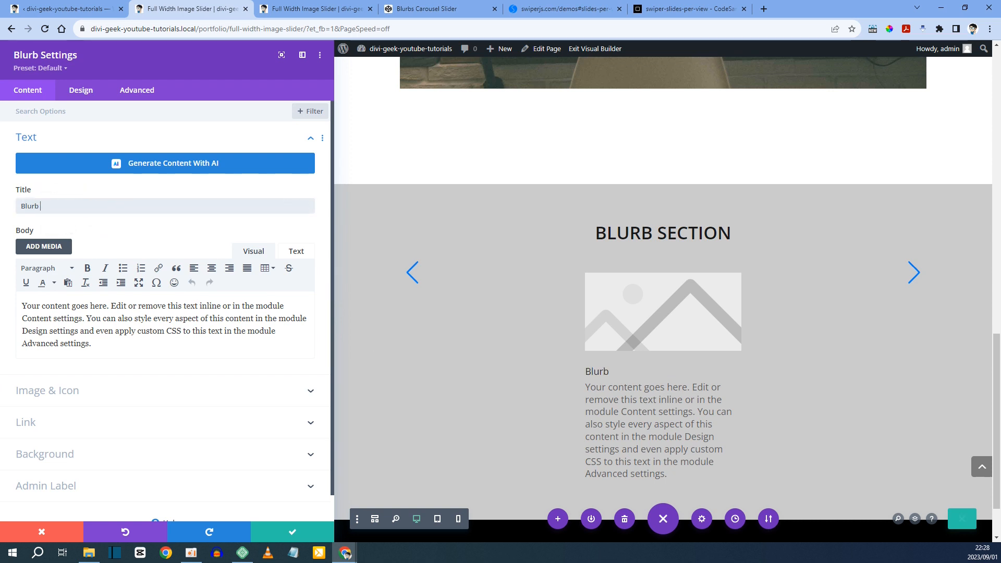
{"action": "type", "text": "1"}
Enable the blurb's icon using the circled right-pointing triangle, and give the blurb a white #ffffff background
{"action": "scroll", "coordinate": [107, 317], "scroll_direction": "down", "scroll_amount": 1}
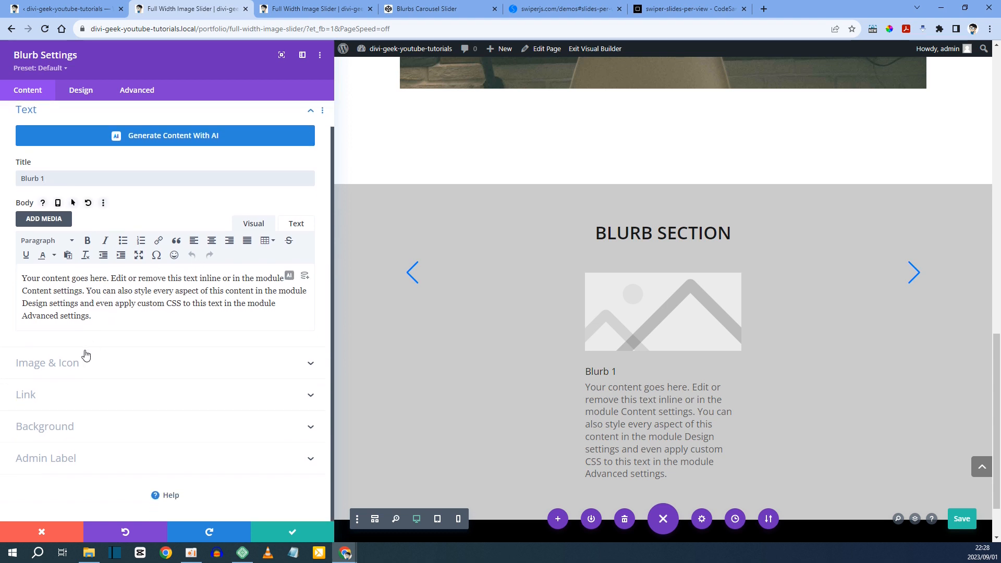
{"action": "left_click", "coordinate": [81, 358]}
{"action": "left_click", "coordinate": [41, 219]}
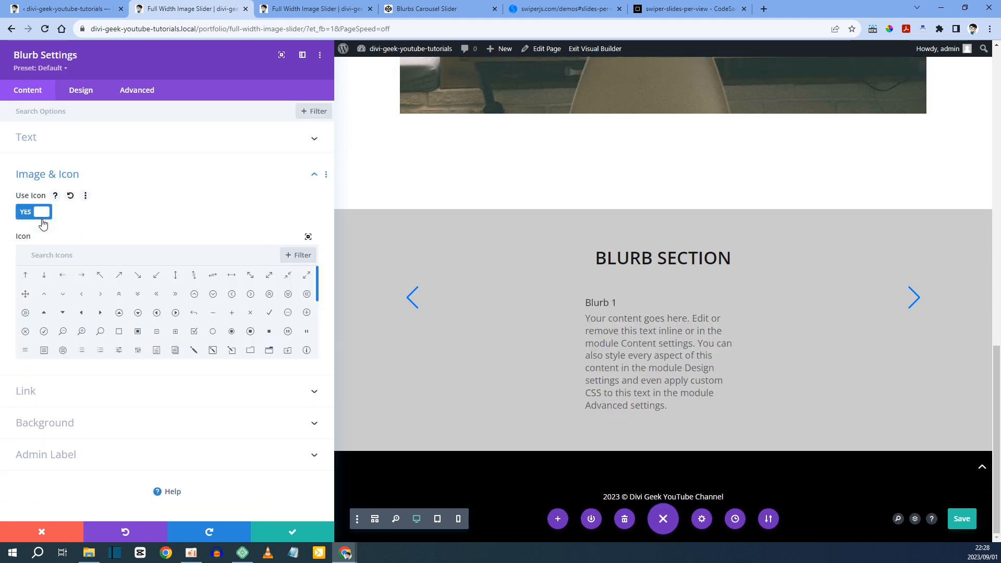
{"action": "left_click", "coordinate": [157, 314]}
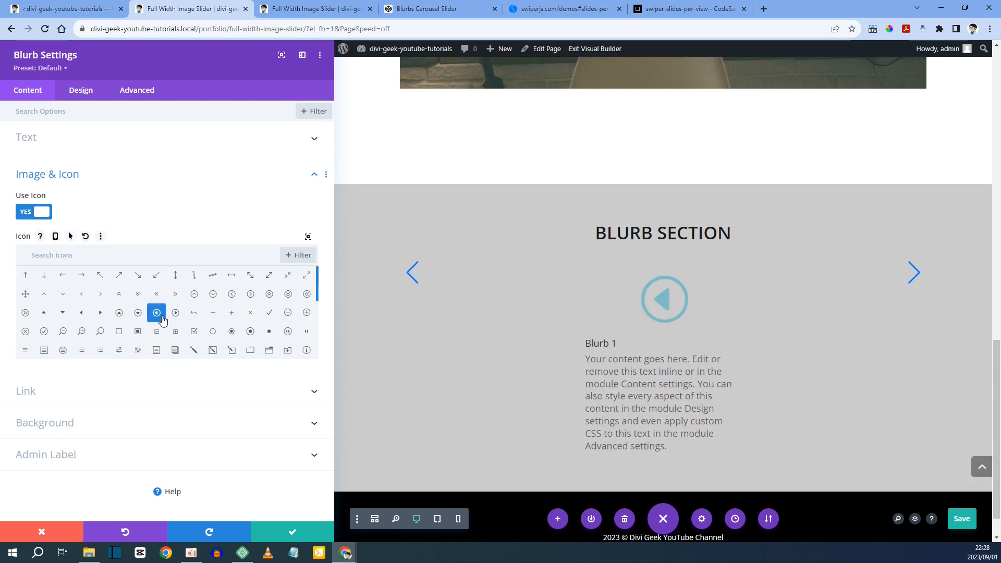
{"action": "left_click", "coordinate": [174, 313]}
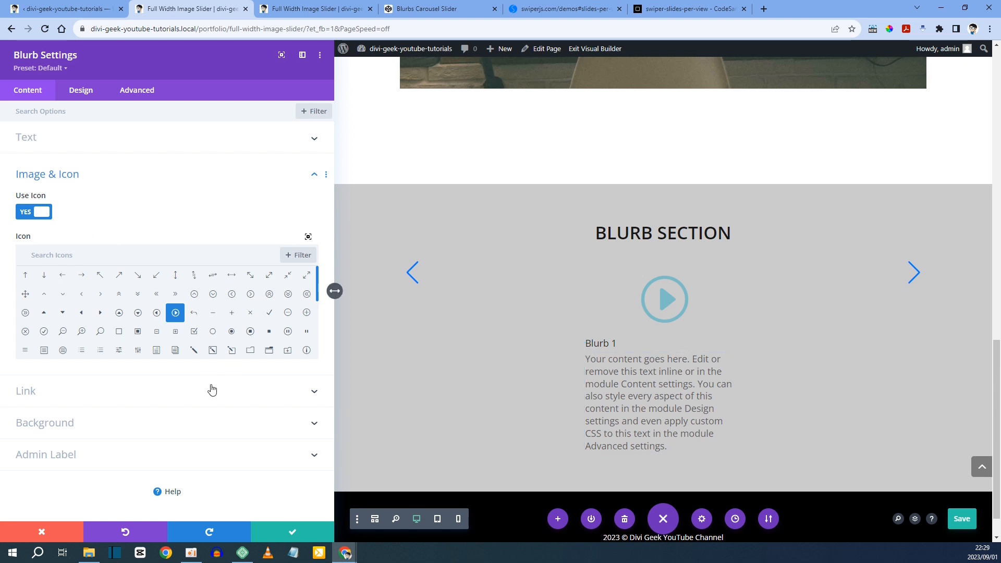
{"action": "left_click", "coordinate": [57, 428]}
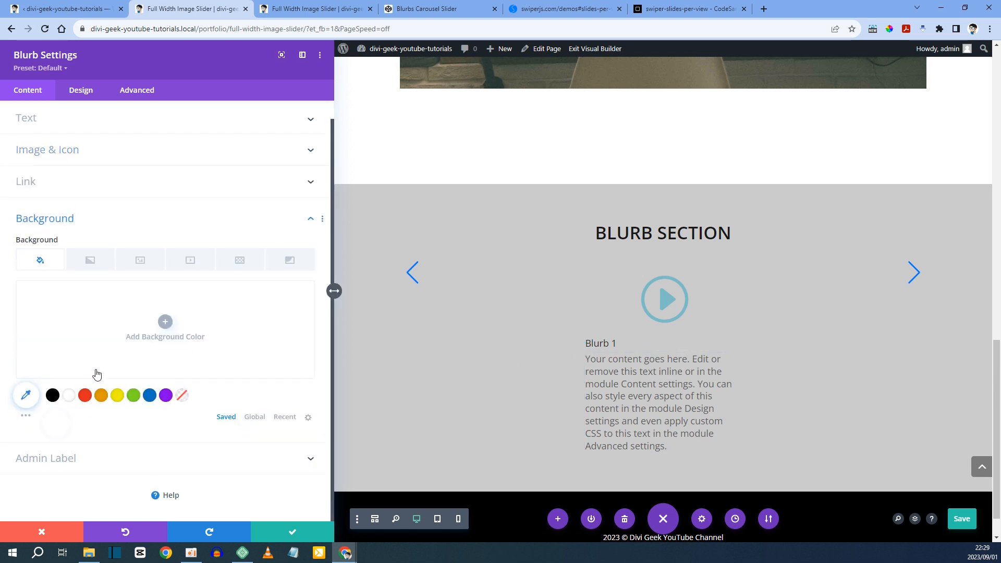
{"action": "left_click", "coordinate": [69, 395]}
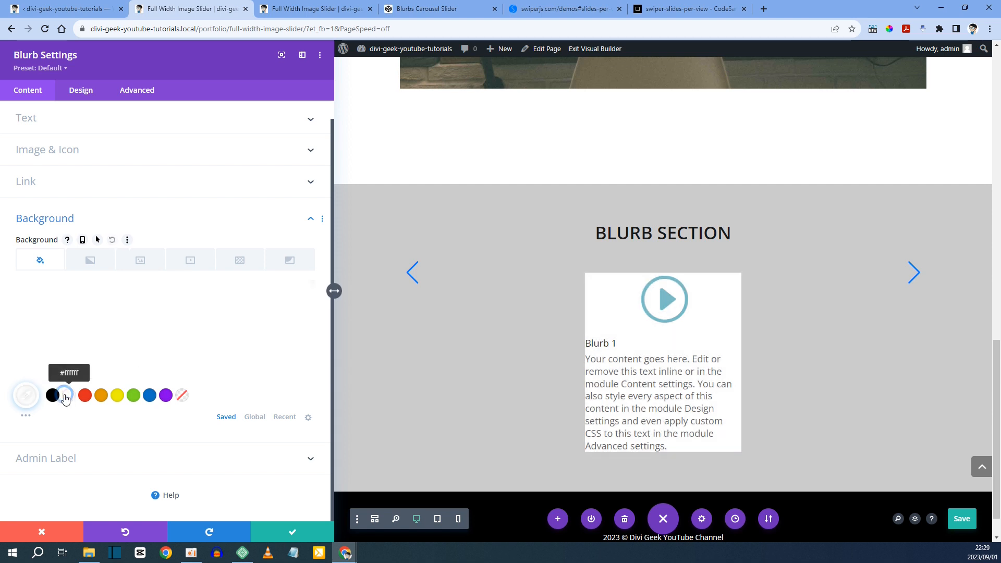
Set the blurb's padding to a linked 1em at top and bottom and a linked 1.5em at left and right
{"action": "left_click", "coordinate": [81, 92]}
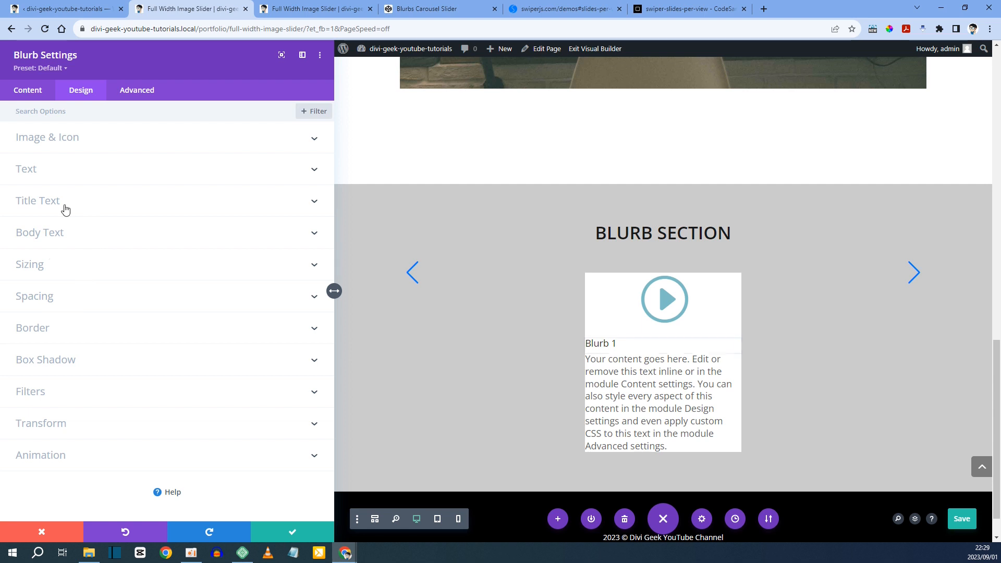
{"action": "left_click", "coordinate": [43, 295]}
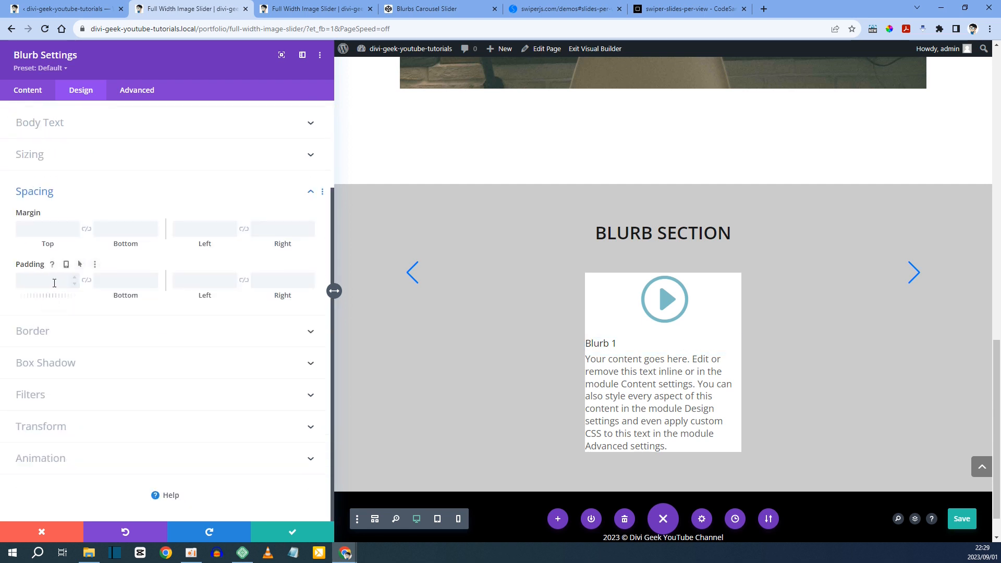
{"action": "left_click", "coordinate": [44, 287]}
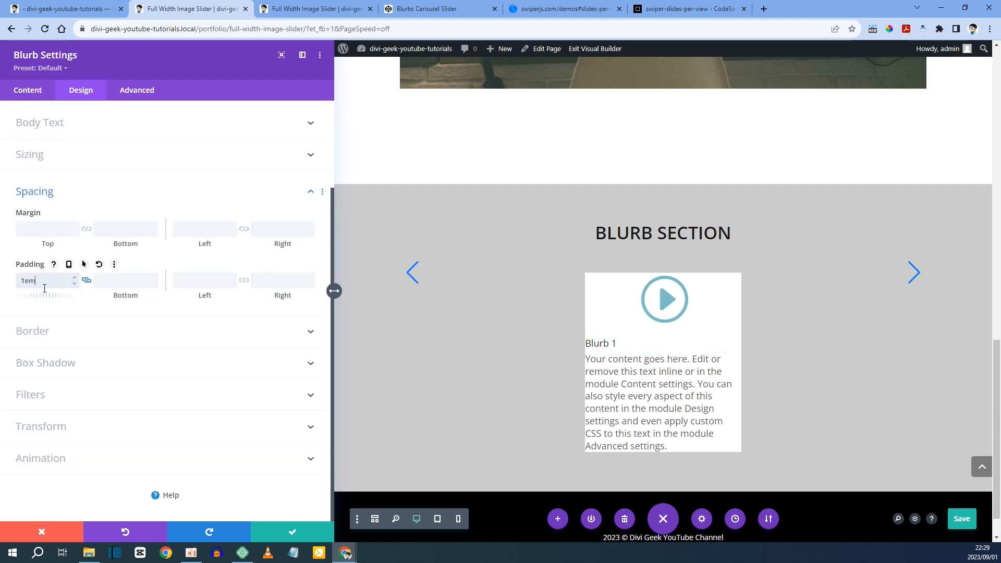
{"action": "type", "text": "1em"}
{"action": "left_click", "coordinate": [240, 285]}
{"action": "left_click", "coordinate": [216, 283]}
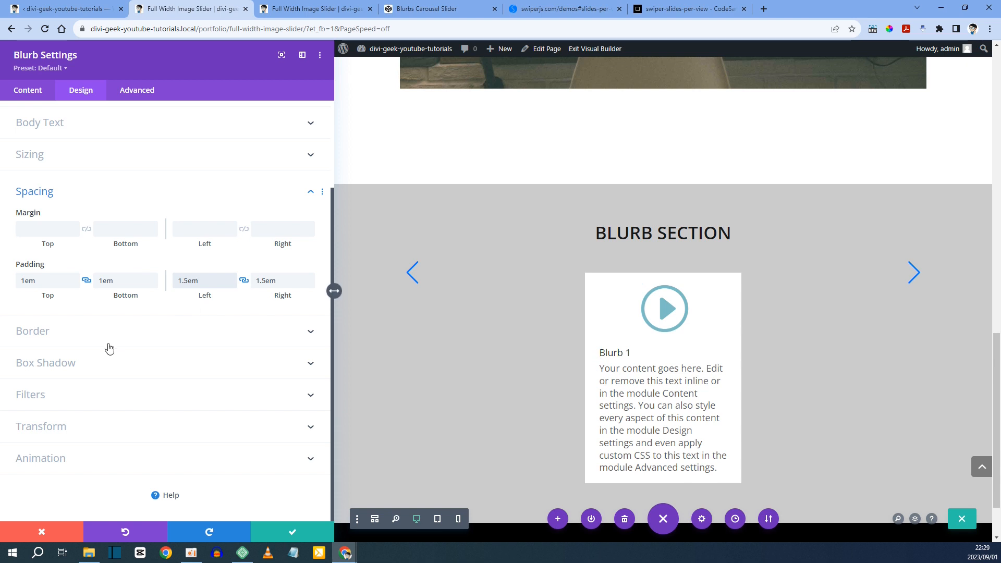
Round all four corners of the blurb to 10px
{"action": "left_click", "coordinate": [52, 330]}
{"action": "left_click", "coordinate": [38, 165]}
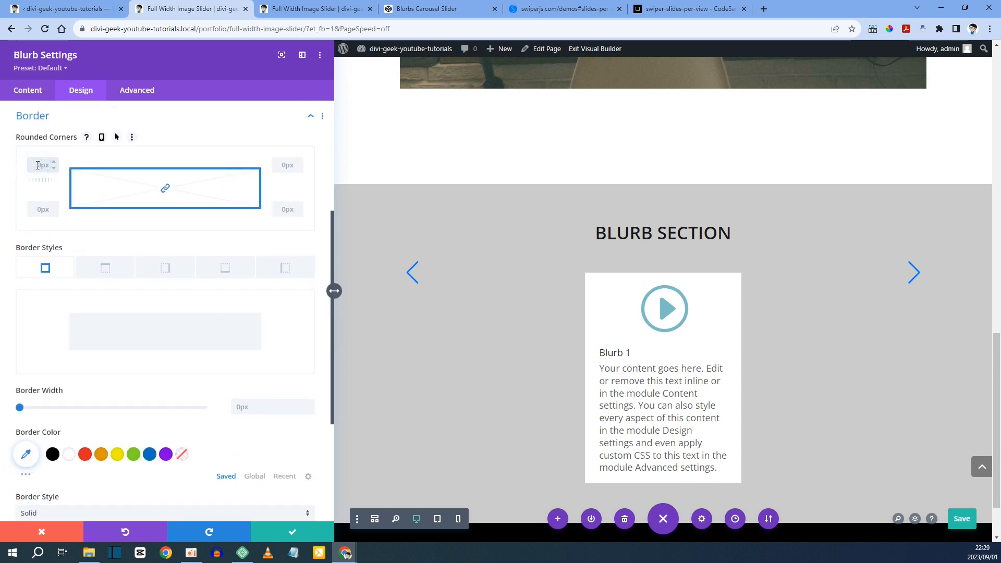
{"action": "type", "text": "10"}
Apply the first box shadow preset to the blurb with shadow color rgba(0,0,0,0.2) and vertical position 0px
{"action": "scroll", "coordinate": [146, 344], "scroll_direction": "down", "scroll_amount": 4}
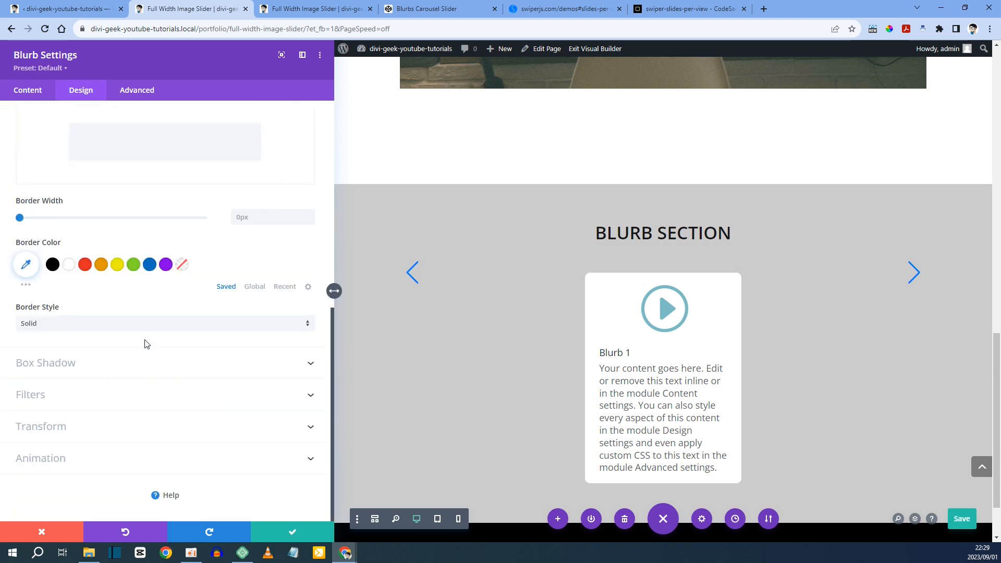
{"action": "left_click", "coordinate": [79, 356]}
{"action": "left_click", "coordinate": [128, 315]}
{"action": "scroll", "coordinate": [130, 318], "scroll_direction": "down", "scroll_amount": 4}
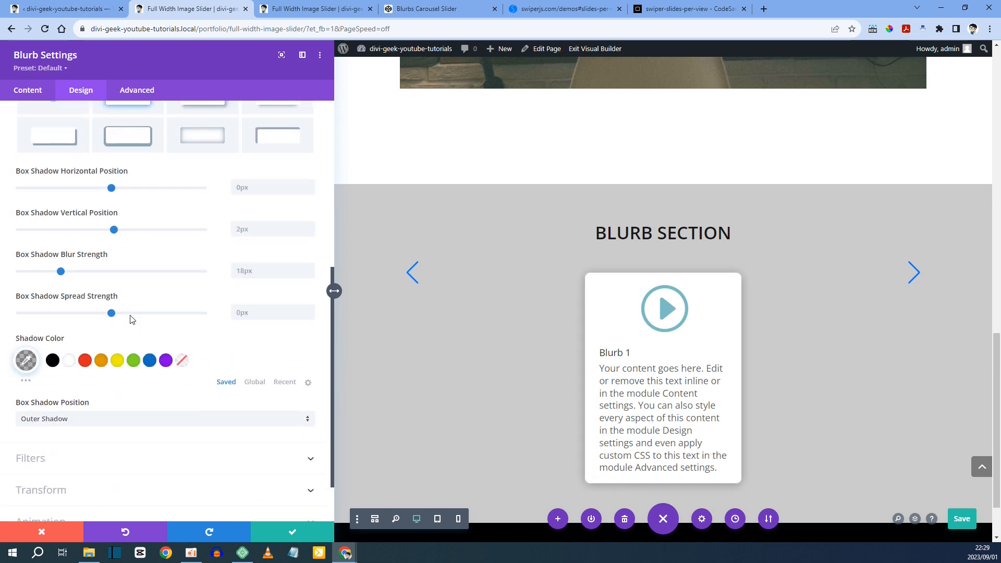
{"action": "left_click", "coordinate": [30, 360]}
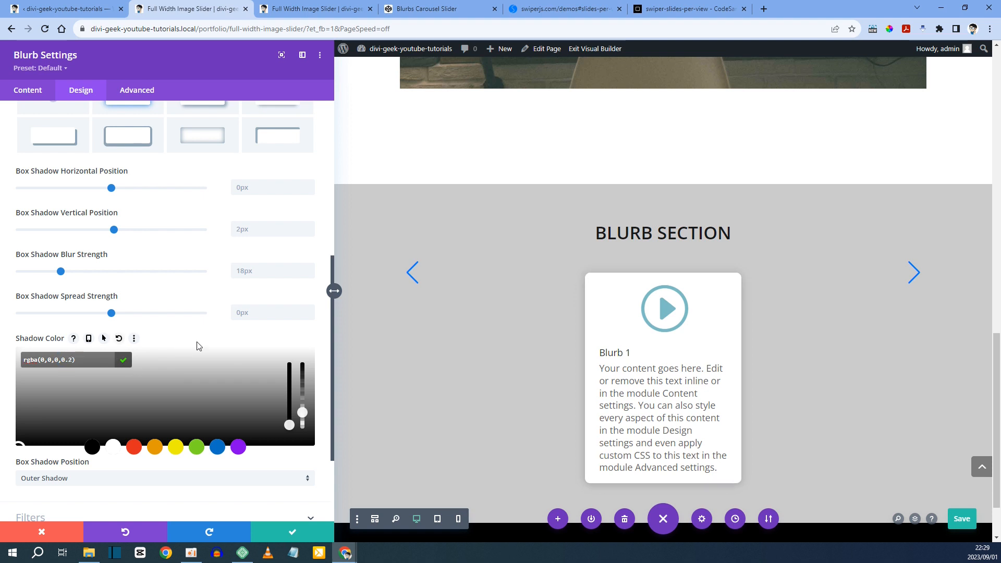
{"action": "left_click", "coordinate": [246, 230]}
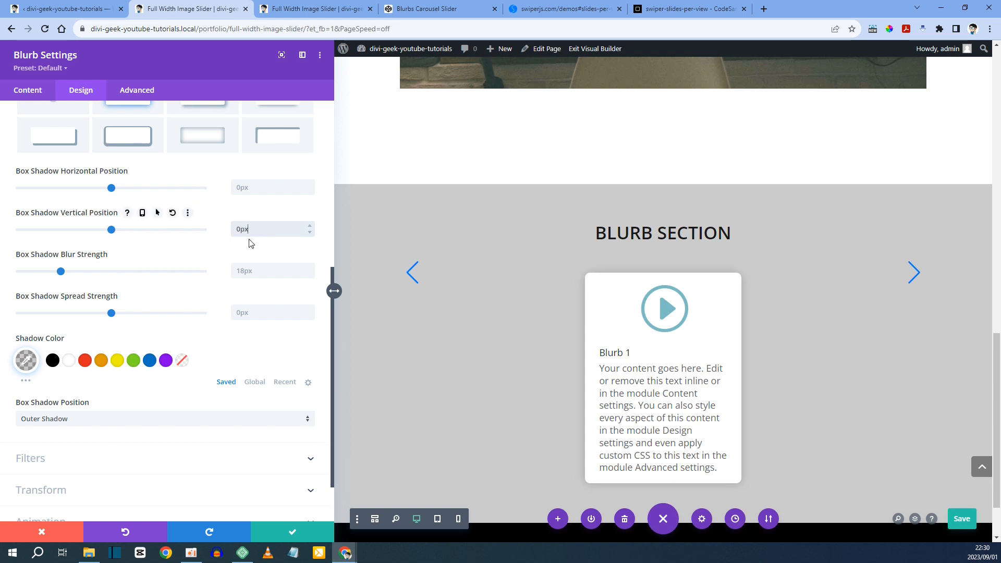
Style the blurb's title text as bold, uppercase, 20px and center-aligned
{"action": "scroll", "coordinate": [678, 206], "scroll_direction": "down", "scroll_amount": 3}
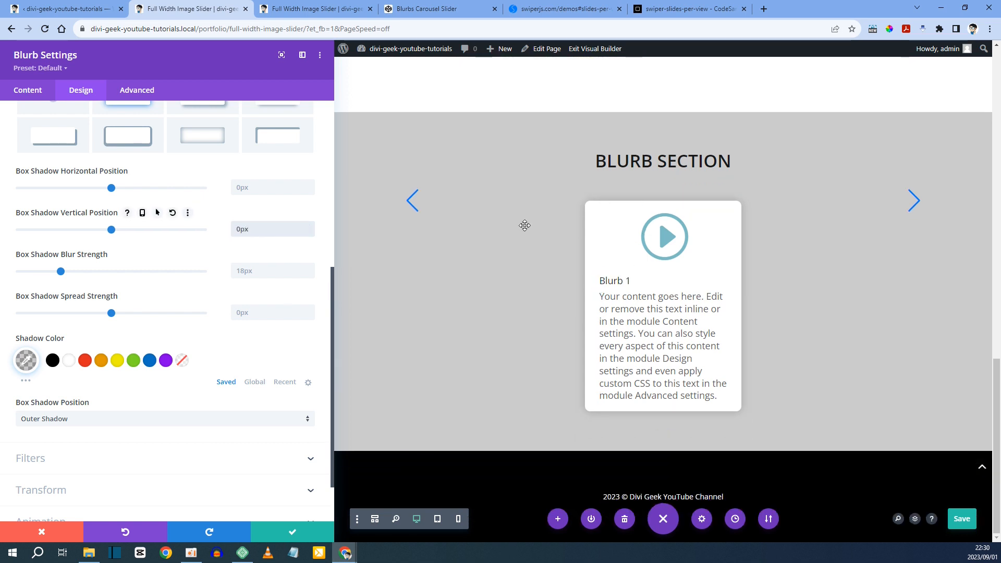
{"action": "left_click", "coordinate": [603, 281]}
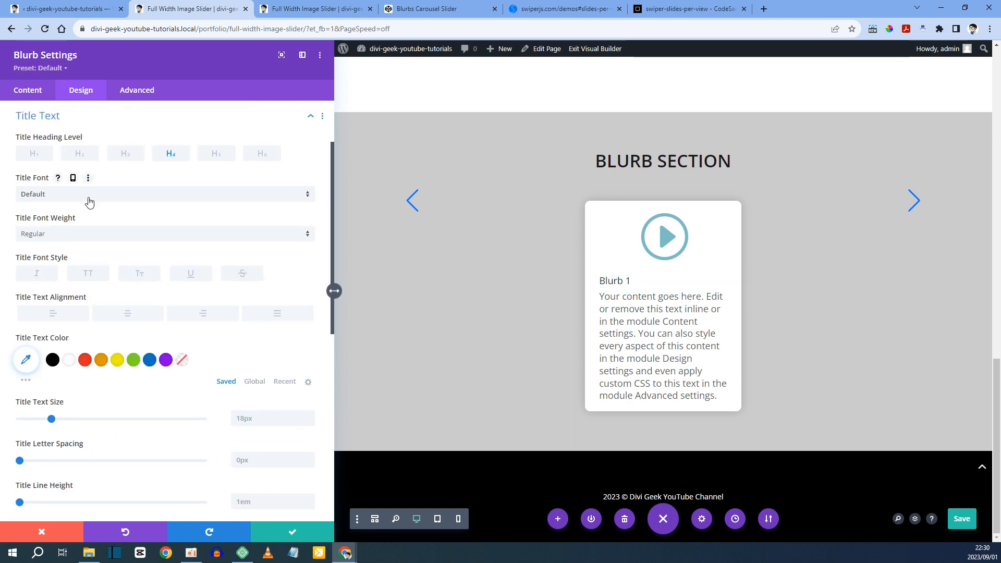
{"action": "left_click", "coordinate": [86, 240]}
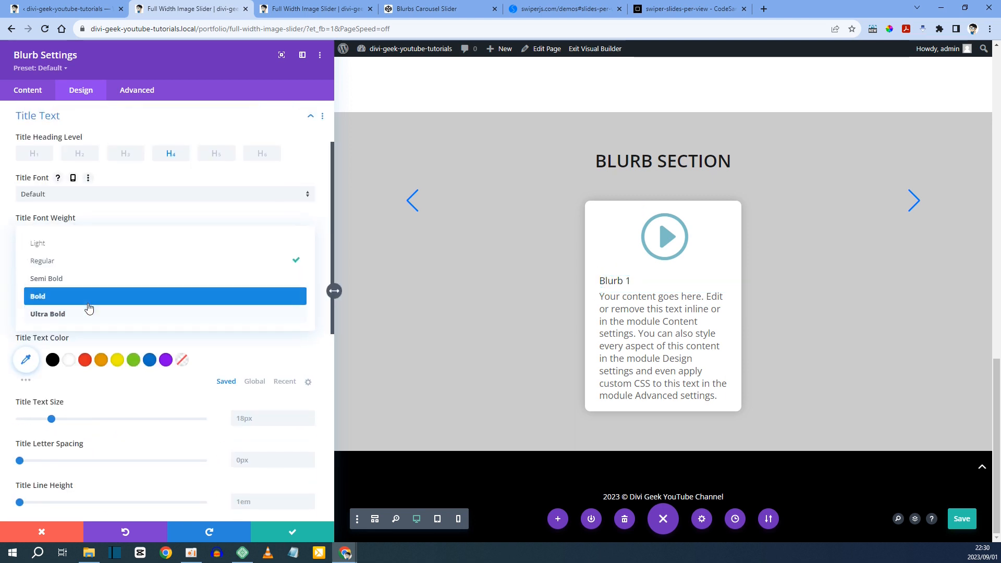
{"action": "left_click", "coordinate": [87, 299]}
{"action": "left_click", "coordinate": [89, 276]}
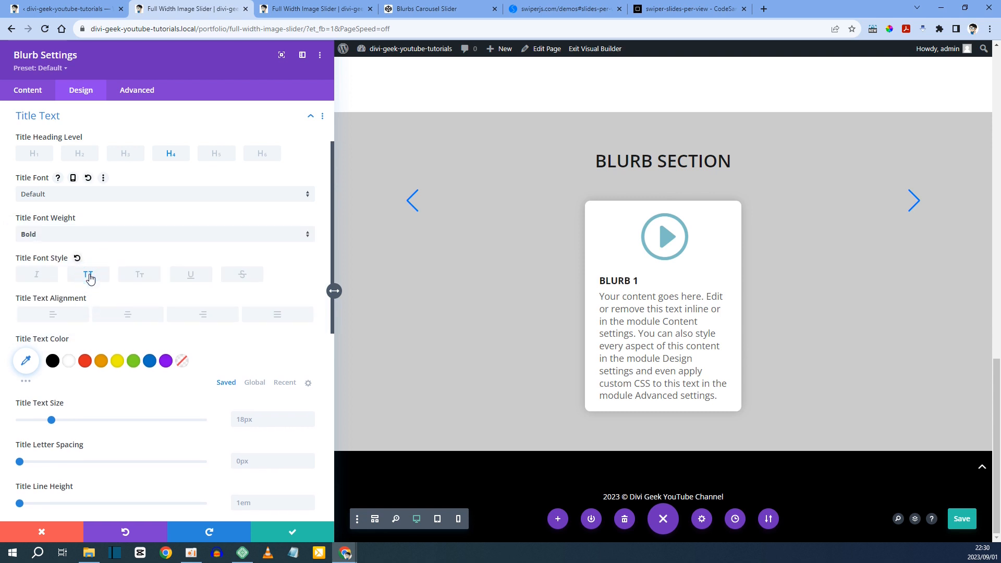
{"action": "scroll", "coordinate": [242, 384], "scroll_direction": "down", "scroll_amount": 1}
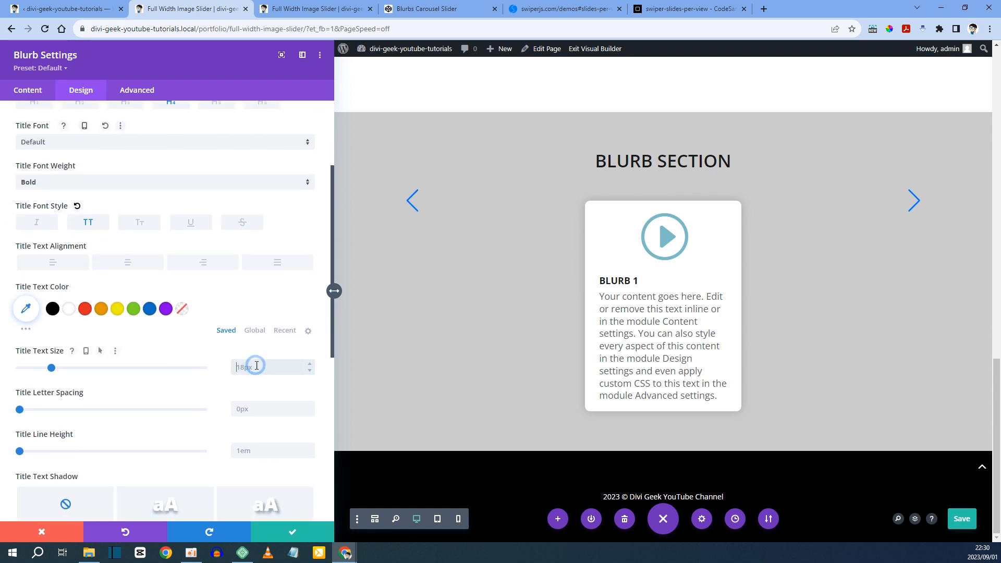
{"action": "left_click", "coordinate": [257, 366]}
{"action": "type", "text": "20"}
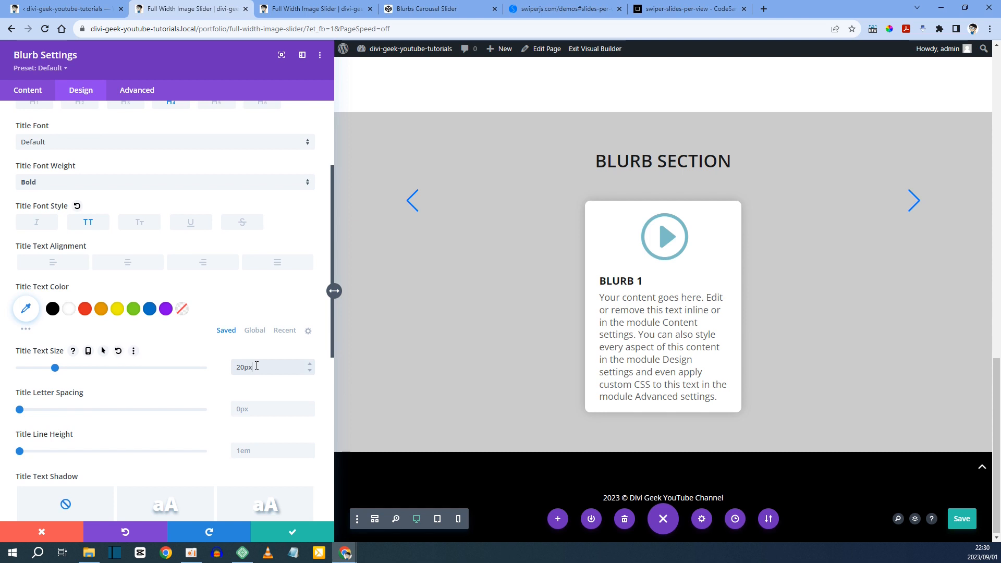
{"action": "left_click", "coordinate": [139, 262]}
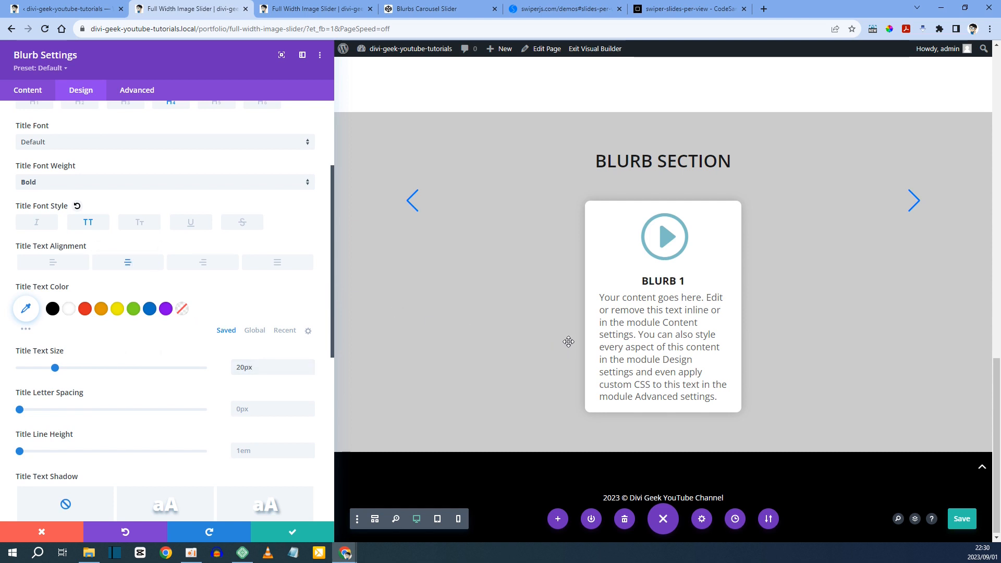
Center-align the blurb's body text
{"action": "left_click", "coordinate": [599, 293]}
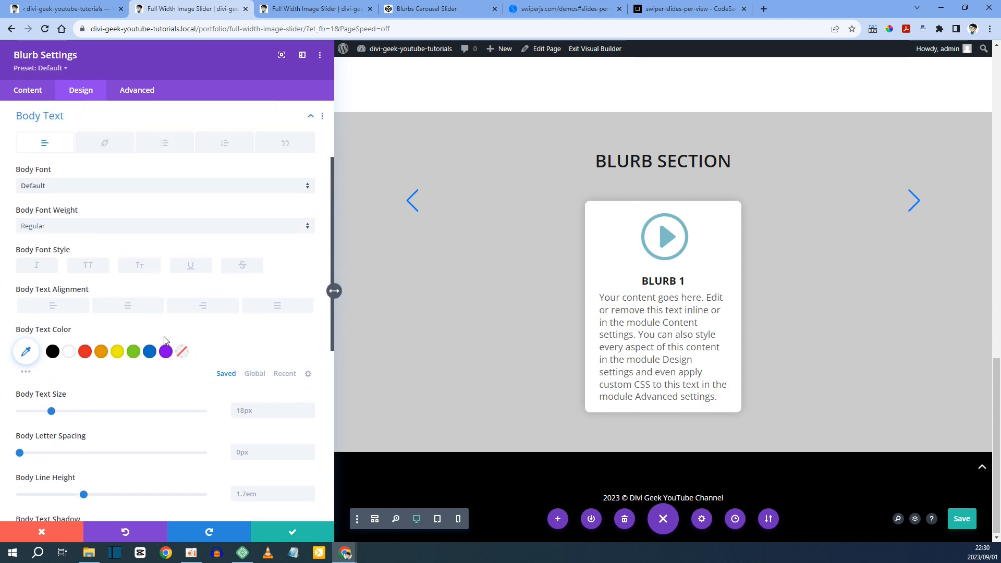
{"action": "left_click", "coordinate": [131, 306]}
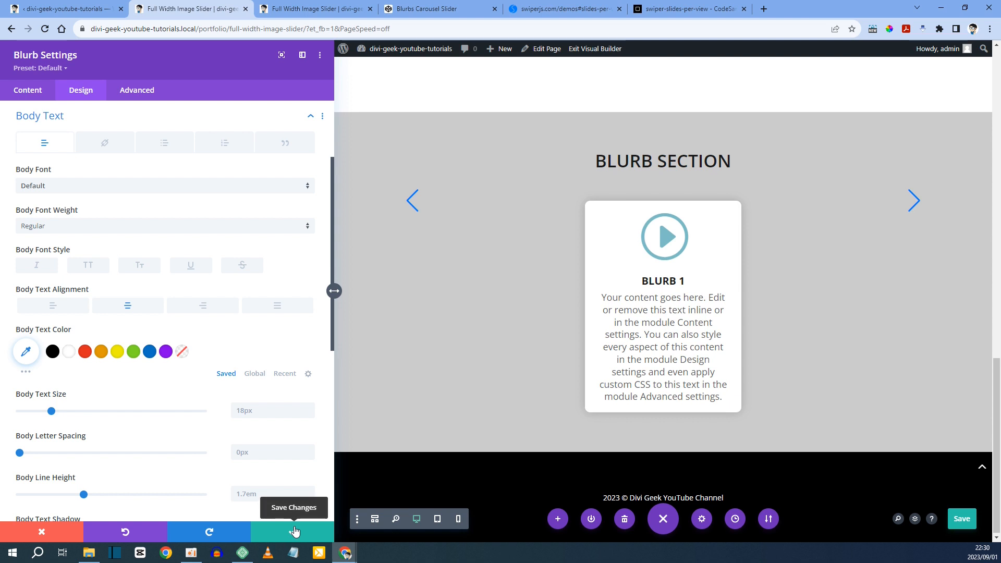
Switch to the CodeSandbox Swiper demo and copy the class name swiper-slide from the first slide's div
{"action": "left_click", "coordinate": [687, 9]}
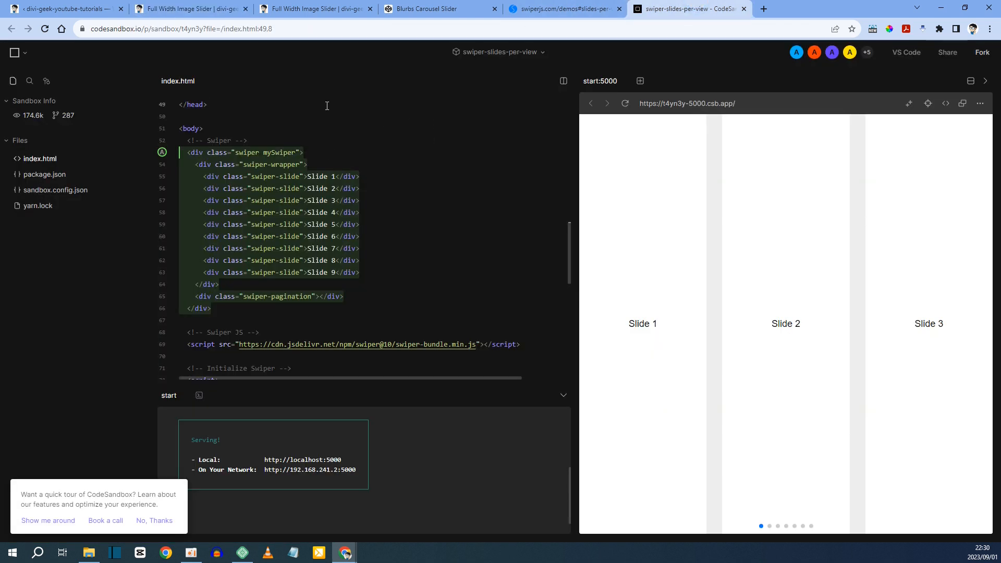
{"action": "left_click", "coordinate": [307, 177]}
{"action": "key", "text": "ctrl+shift+l"}
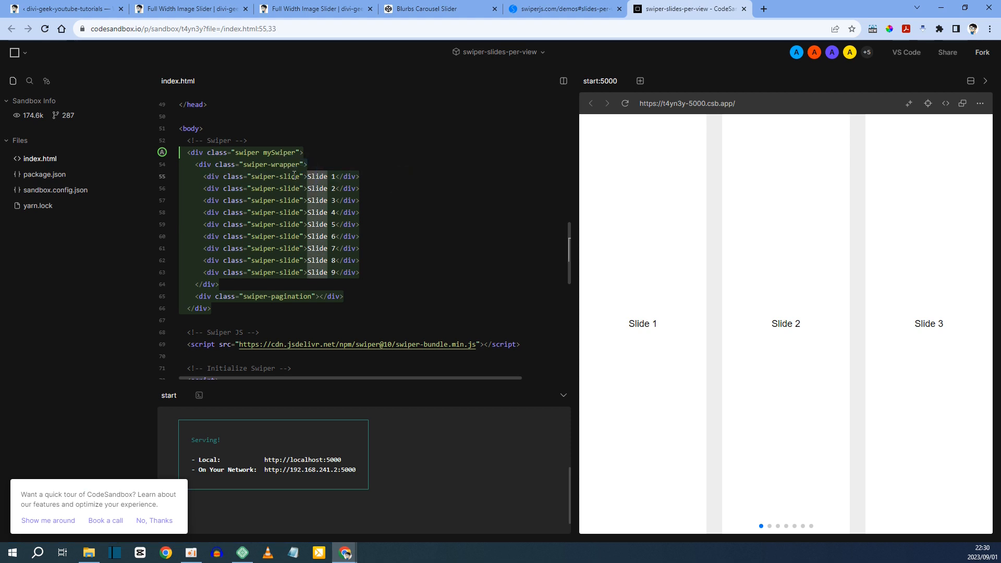
{"action": "left_click", "coordinate": [293, 177]}
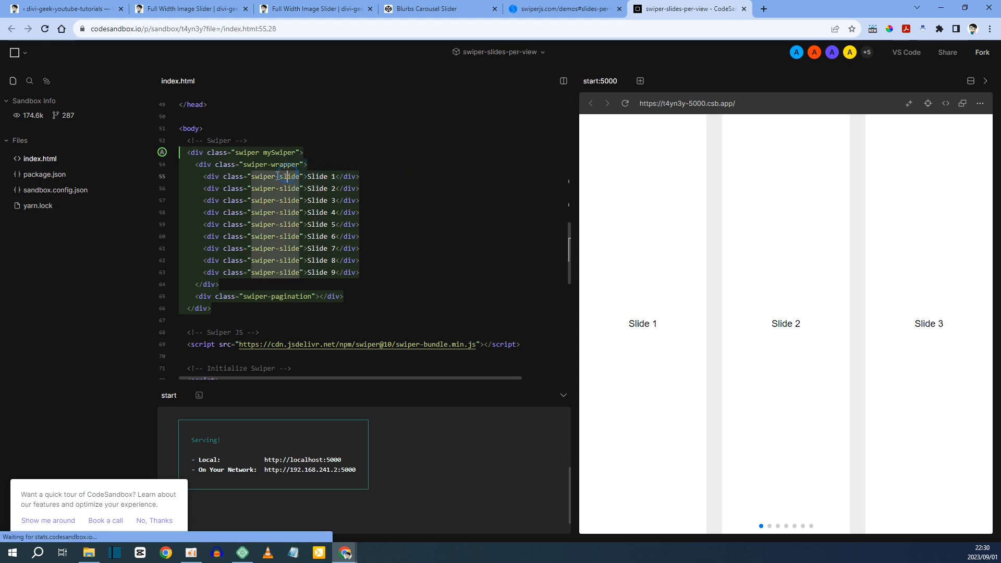
{"action": "left_click", "coordinate": [255, 176]}
{"action": "left_click_drag", "start_coordinate": [256, 176], "coordinate": [293, 177]}
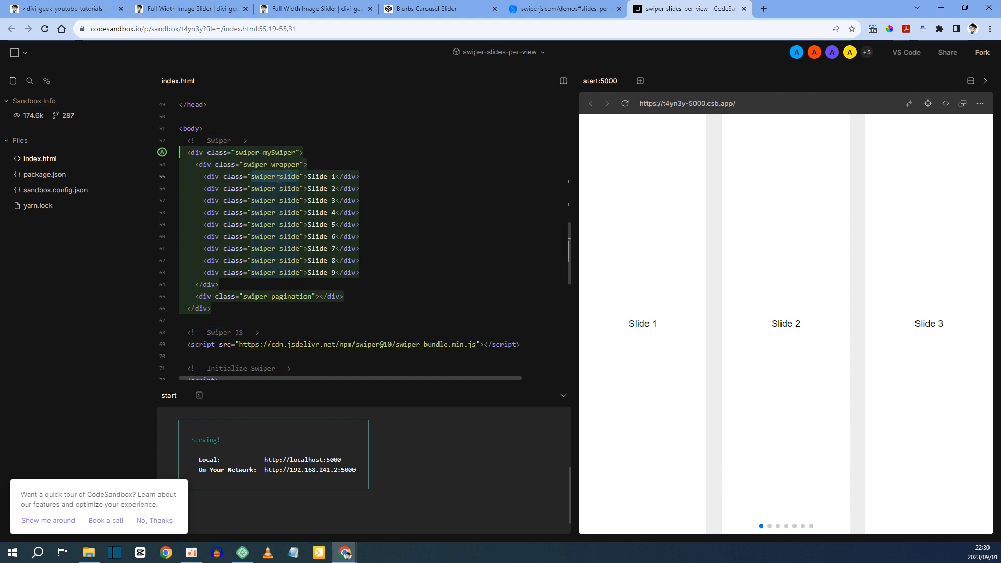
{"action": "right_click", "coordinate": [280, 179]}
{"action": "left_click", "coordinate": [311, 235]}
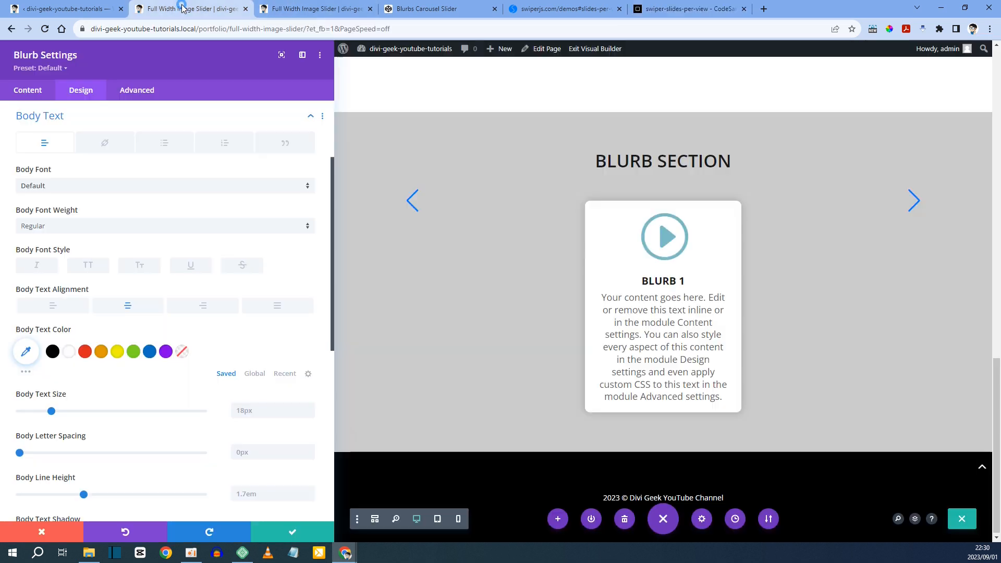
Back in the Divi builder, set the blurb's CSS class to swiper-slide and save the module settings
{"action": "left_click", "coordinate": [182, 9]}
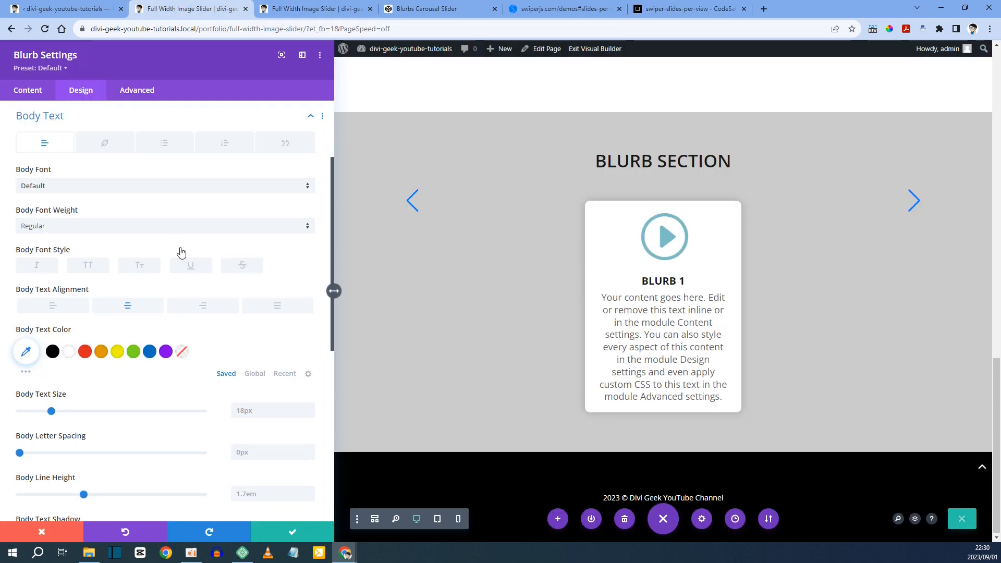
{"action": "left_click", "coordinate": [138, 89]}
{"action": "left_click", "coordinate": [52, 137]}
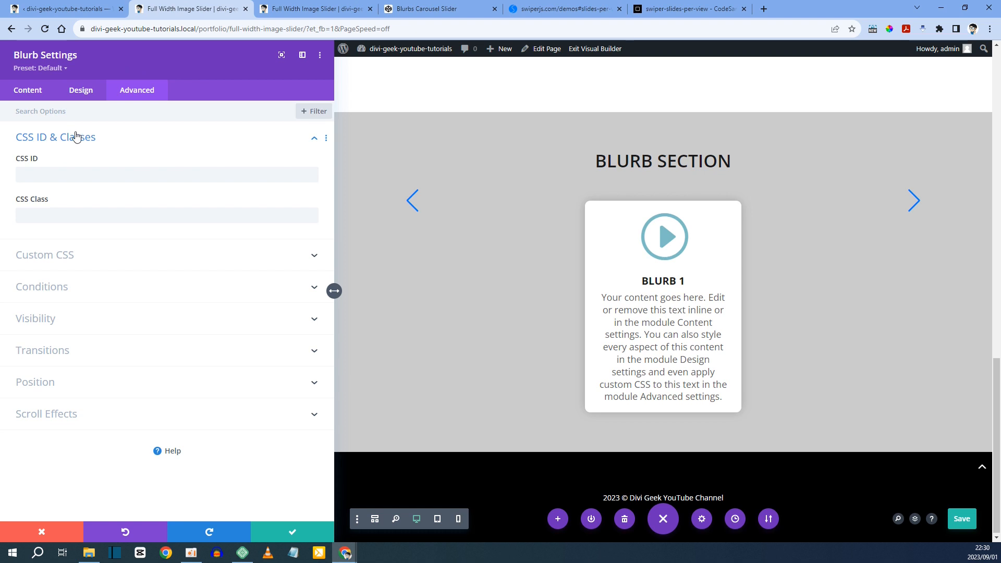
{"action": "left_click", "coordinate": [38, 215]}
{"action": "key", "text": "ctrl+v"}
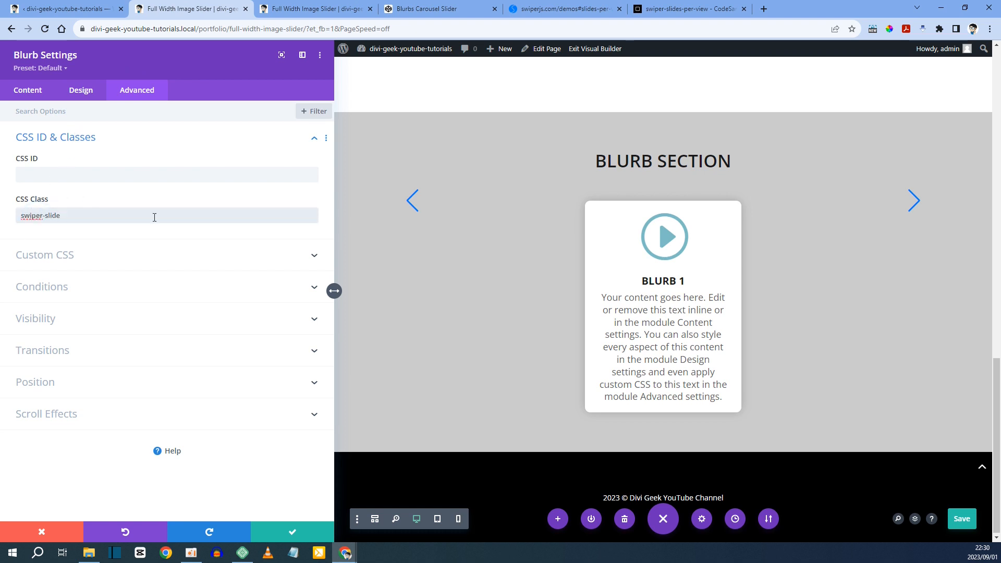
{"action": "left_click", "coordinate": [658, 7]}
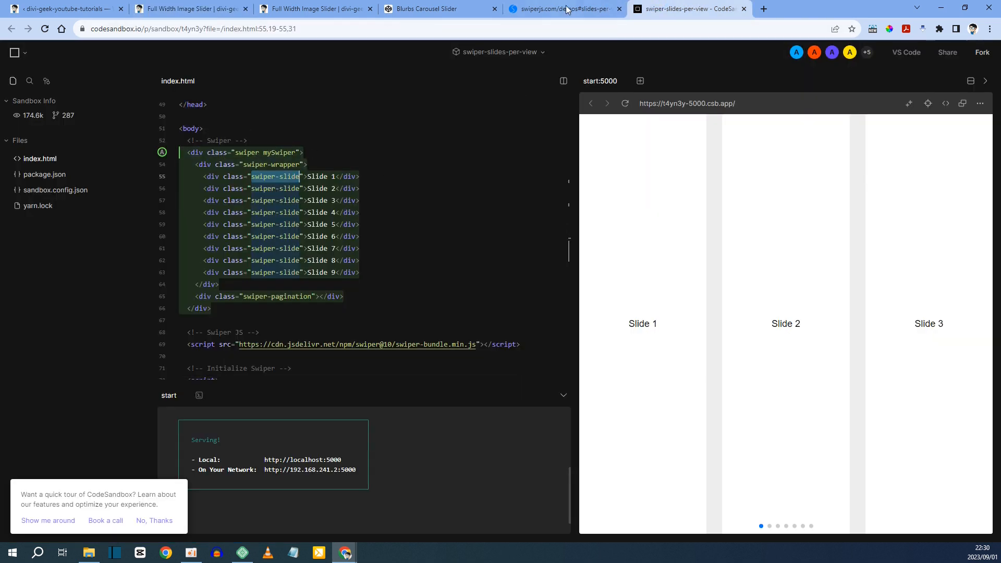
{"action": "left_click", "coordinate": [225, 5]}
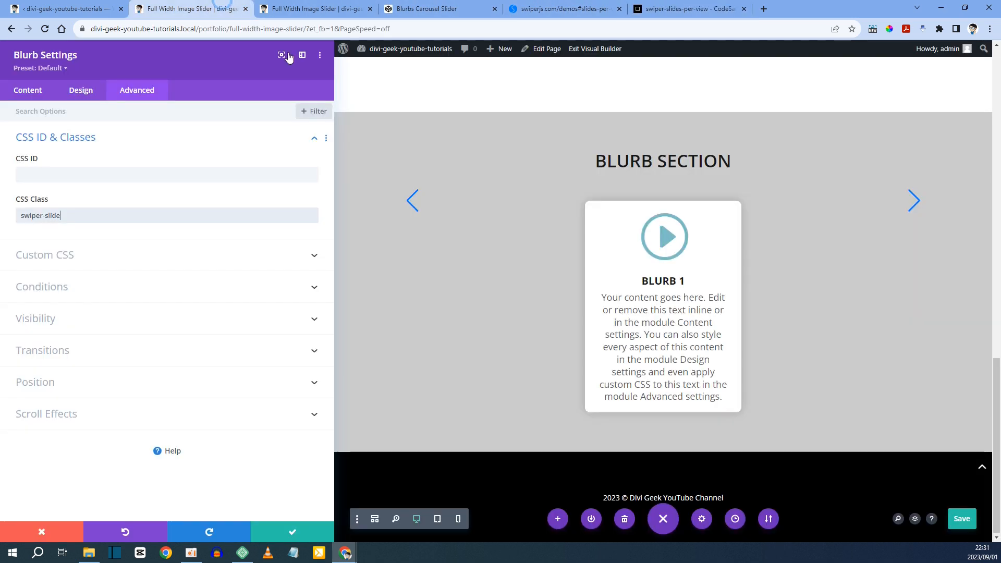
{"action": "left_click", "coordinate": [279, 531]}
Duplicate the styled blurb module until the column holds eight blurbs
{"action": "scroll", "coordinate": [516, 344], "scroll_direction": "down", "scroll_amount": 3}
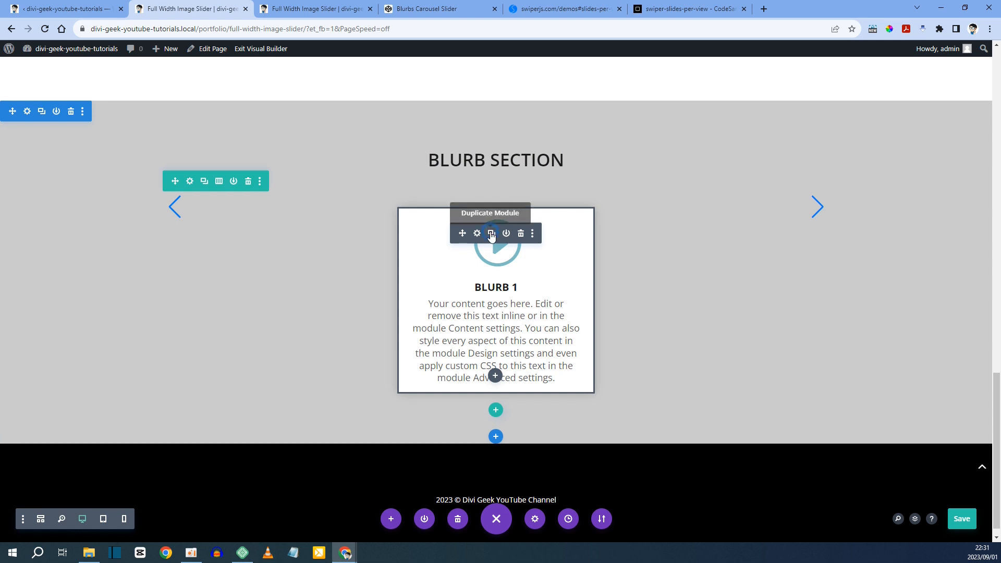
{"action": "left_click", "coordinate": [491, 234]}
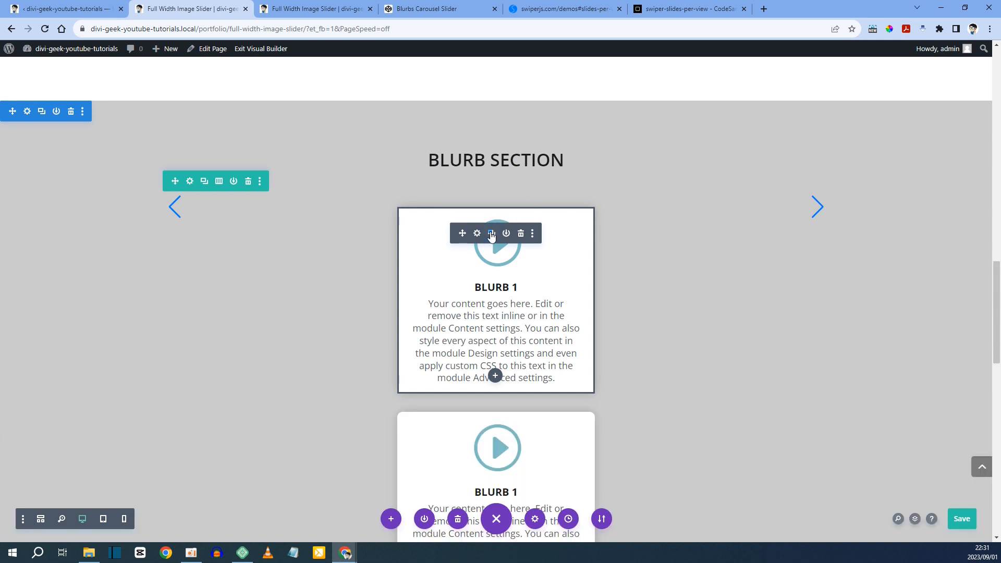
{"action": "scroll", "coordinate": [493, 240], "scroll_direction": "down", "scroll_amount": 4}
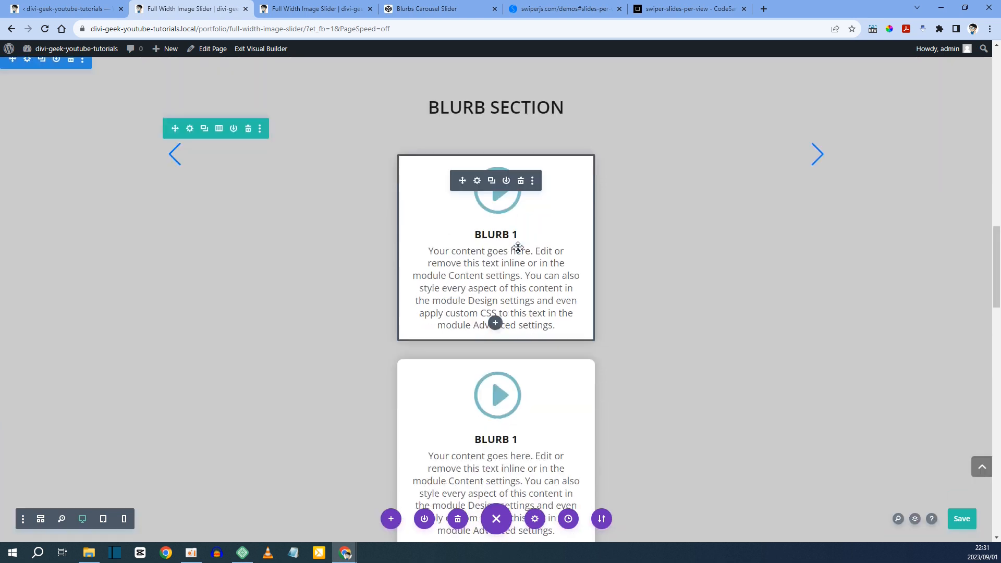
{"action": "scroll", "coordinate": [499, 302], "scroll_direction": "up", "scroll_amount": 1}
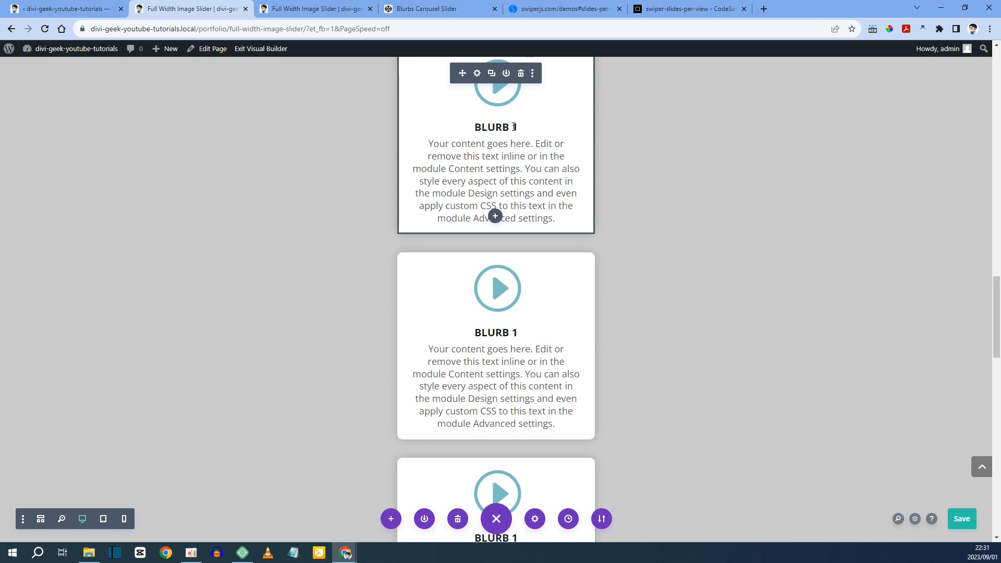
Number the duplicated blurbs' titles consecutively up to Blurb 8, then save and close the Layers view
{"action": "left_click", "coordinate": [477, 73]}
{"action": "left_click", "coordinate": [382, 337]}
{"action": "left_click", "coordinate": [460, 275]}
{"action": "type", "text": "3"}
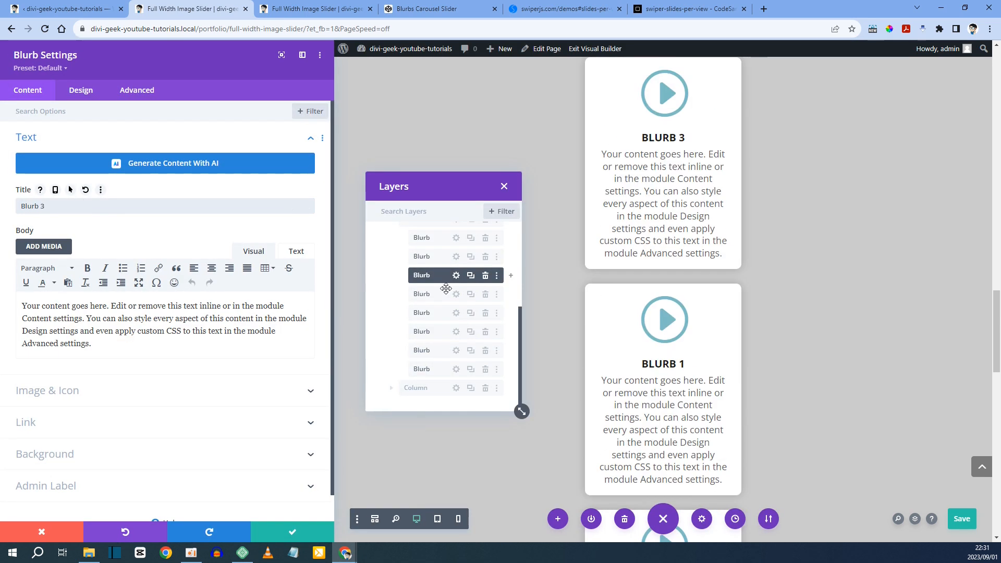
{"action": "left_click", "coordinate": [460, 330]}
{"action": "left_click", "coordinate": [460, 369]}
{"action": "type", "text": "8"}
{"action": "left_click", "coordinate": [292, 532]}
{"action": "left_click", "coordinate": [503, 187]}
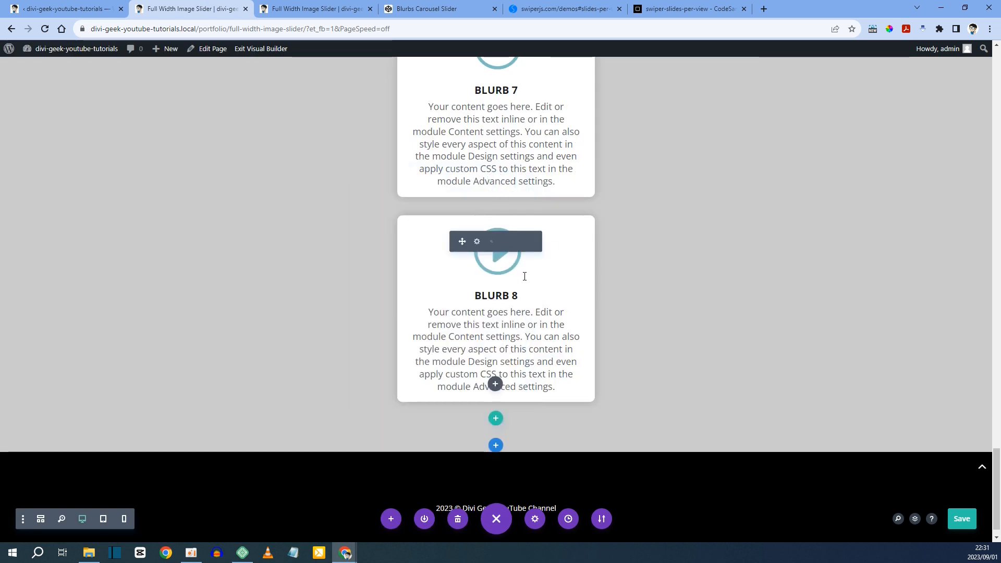
Look through the stacked blurbs in the section to check their titles and order
{"action": "scroll", "coordinate": [517, 294], "scroll_direction": "up", "scroll_amount": 7}
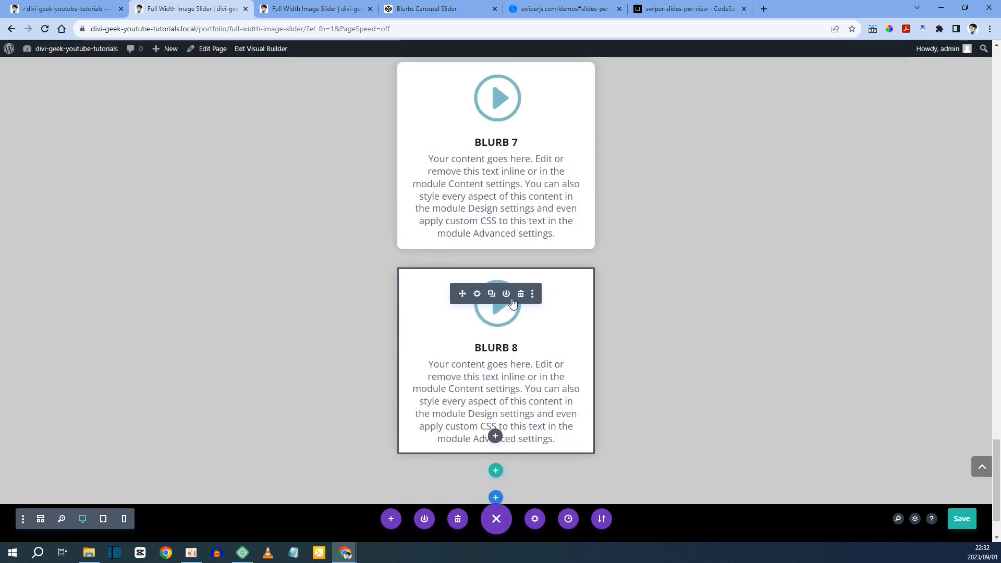
{"action": "scroll", "coordinate": [511, 296], "scroll_direction": "up", "scroll_amount": 13}
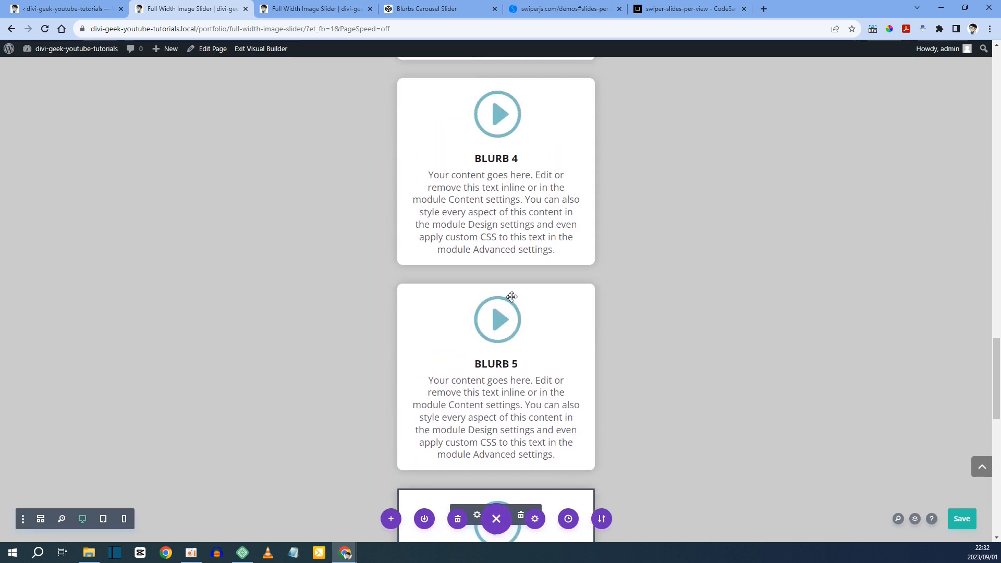
{"action": "scroll", "coordinate": [512, 296], "scroll_direction": "up", "scroll_amount": 9}
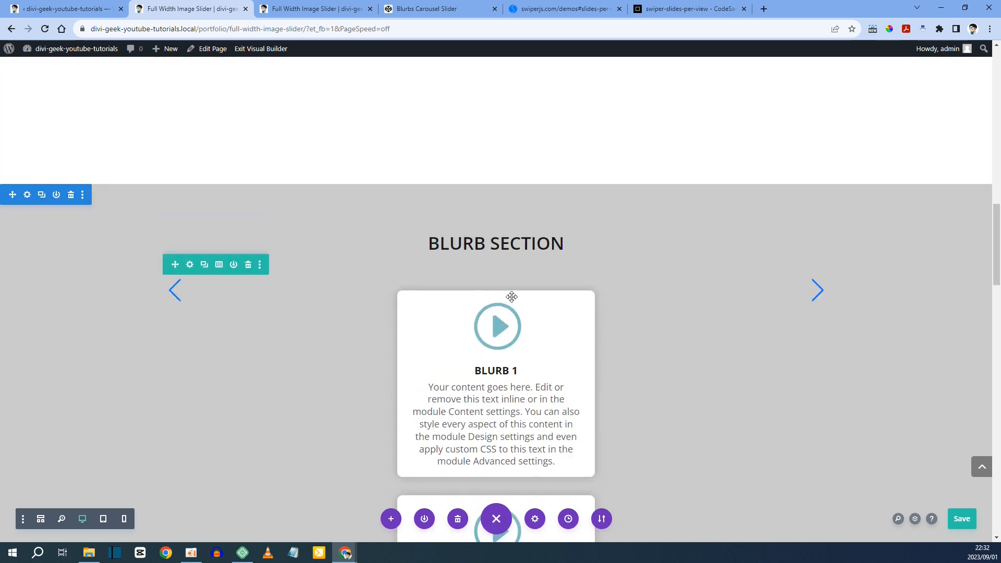
{"action": "mouse_move", "coordinate": [569, 336]}
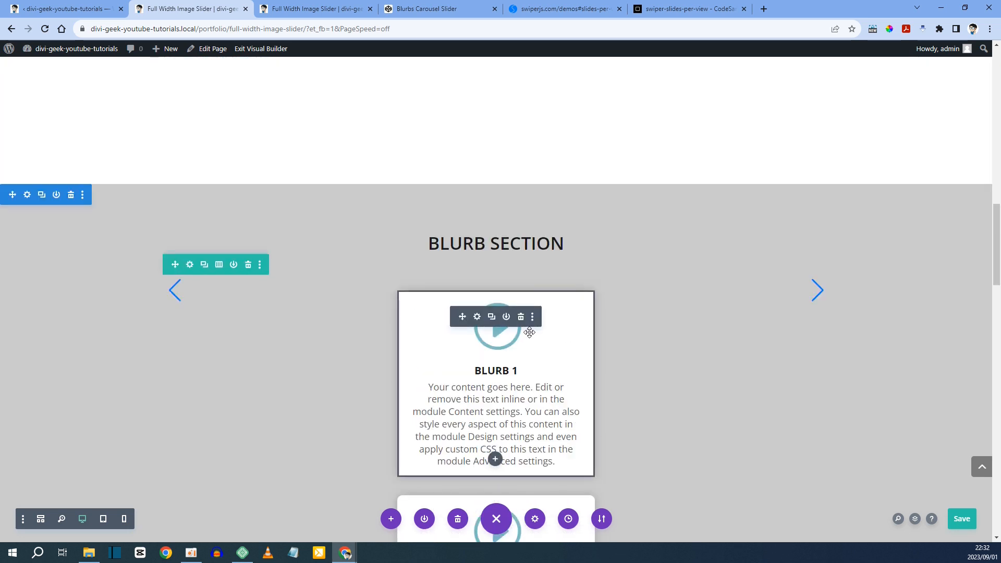
{"action": "scroll", "coordinate": [585, 285], "scroll_direction": "down", "scroll_amount": 13}
{"action": "scroll", "coordinate": [585, 286], "scroll_direction": "up", "scroll_amount": 2}
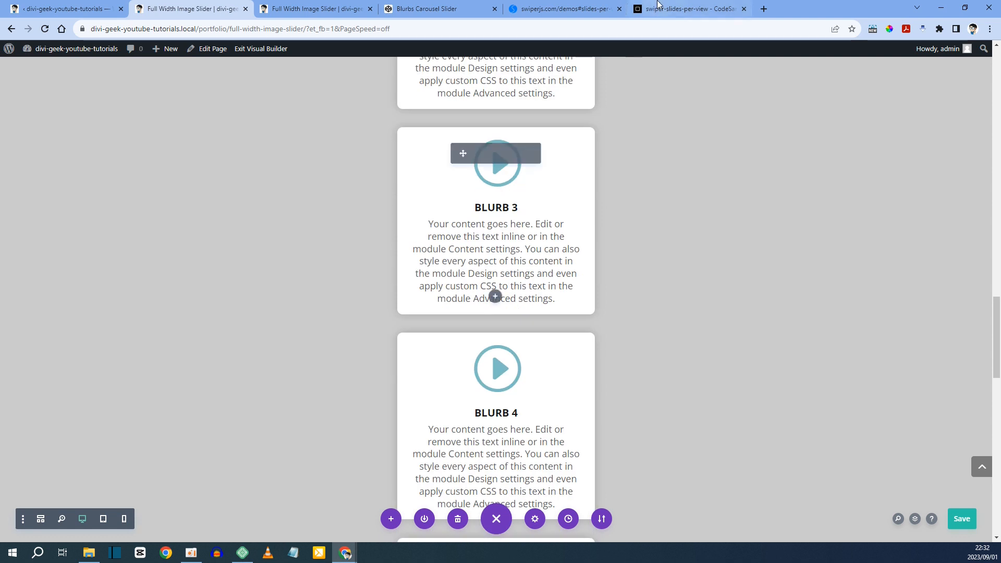
Switch to the CodeSandbox demo and cut the swiper-pagination div from index.html
{"action": "left_click", "coordinate": [670, 9]}
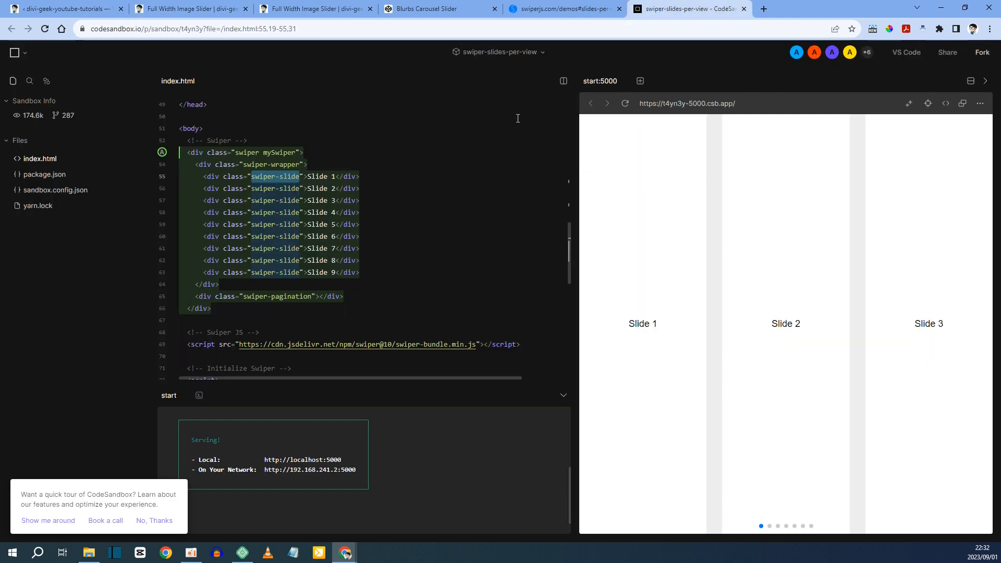
{"action": "left_click", "coordinate": [256, 290]}
{"action": "left_click_drag", "start_coordinate": [355, 301], "coordinate": [197, 293]}
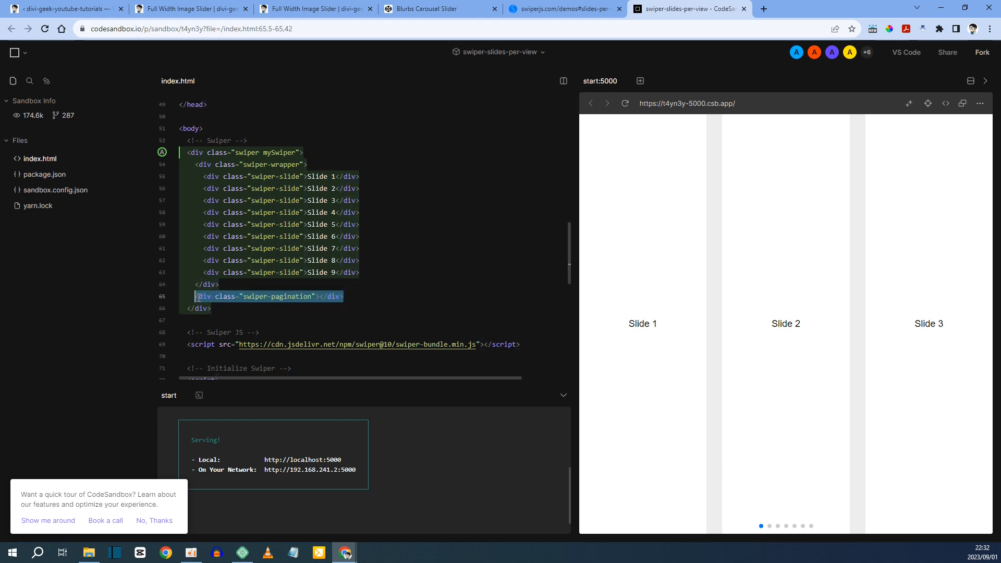
{"action": "right_click", "coordinate": [293, 299]}
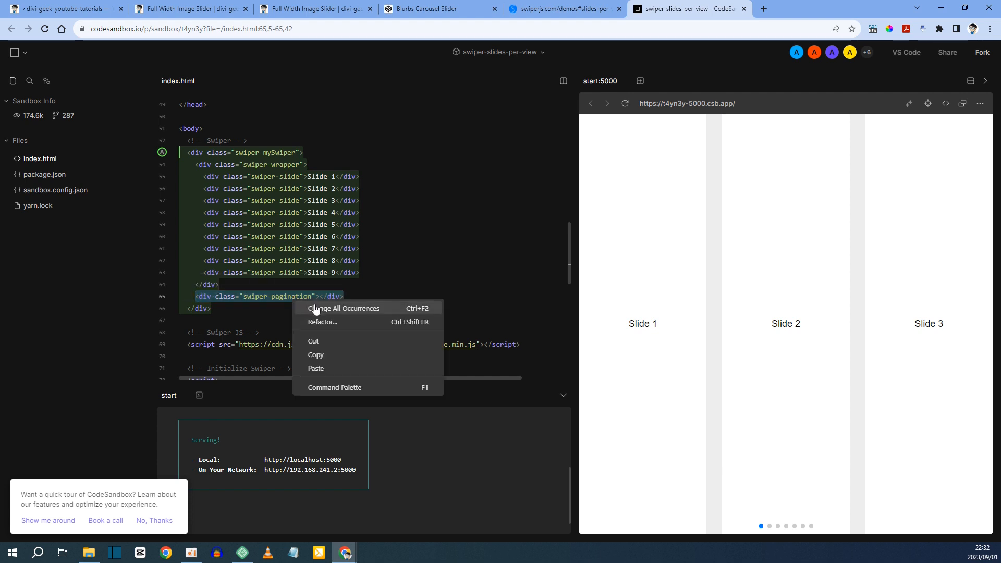
{"action": "left_click", "coordinate": [334, 341]}
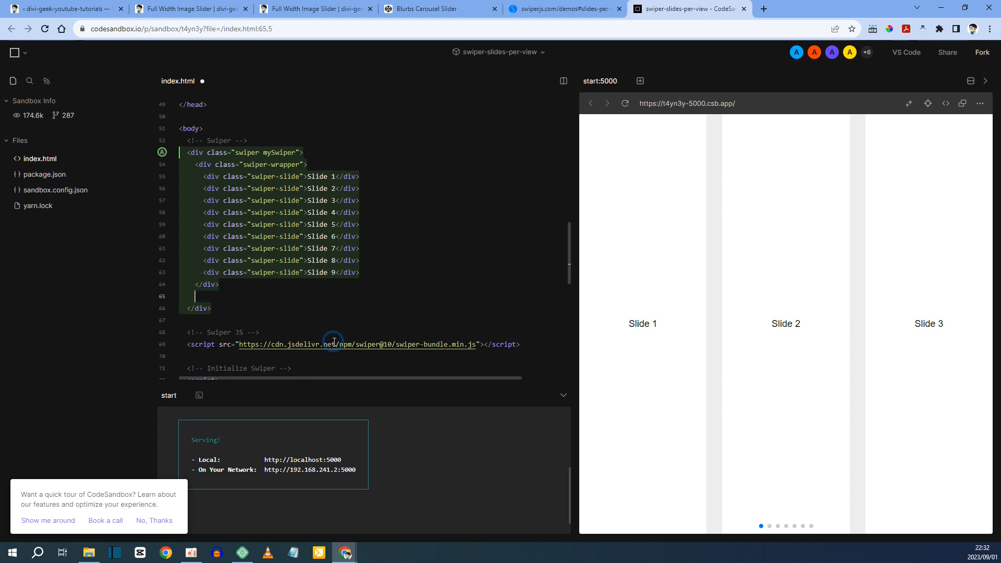
Back in the Divi builder, insert a single-column row below the row containing the blurbs
{"action": "left_click", "coordinate": [191, 5]}
{"action": "scroll", "coordinate": [436, 223], "scroll_direction": "down", "scroll_amount": 15}
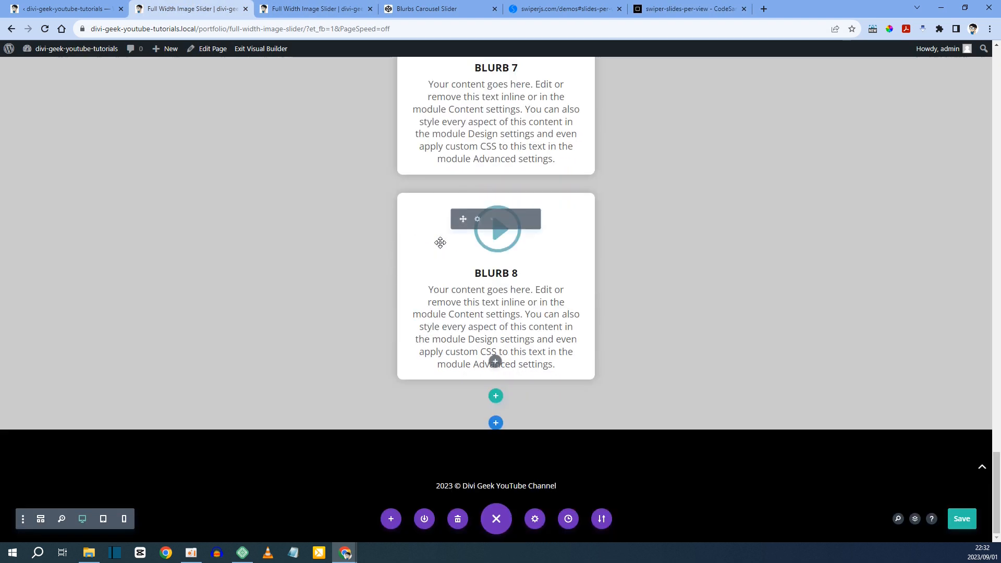
{"action": "left_click", "coordinate": [496, 396]}
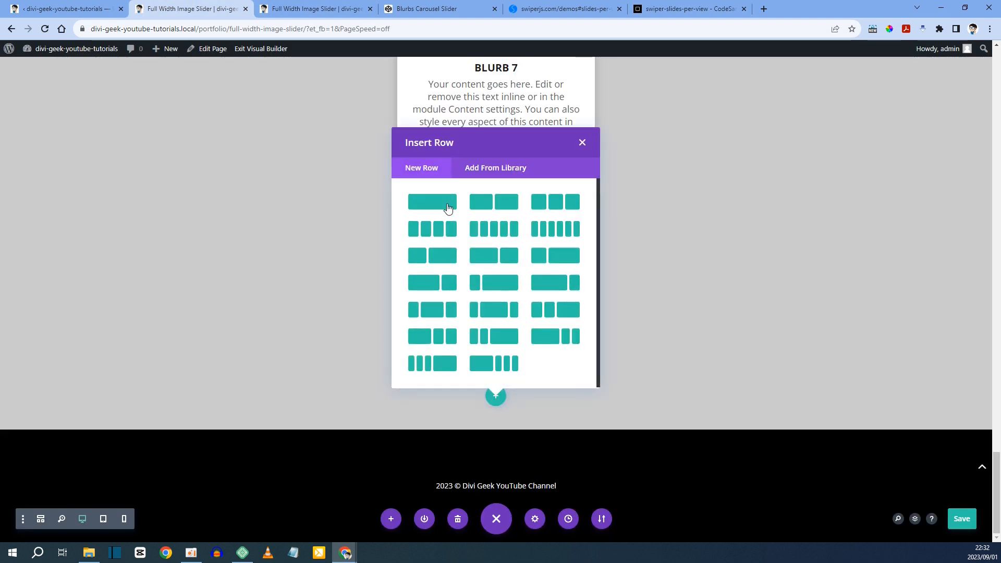
{"action": "left_click", "coordinate": [449, 211]}
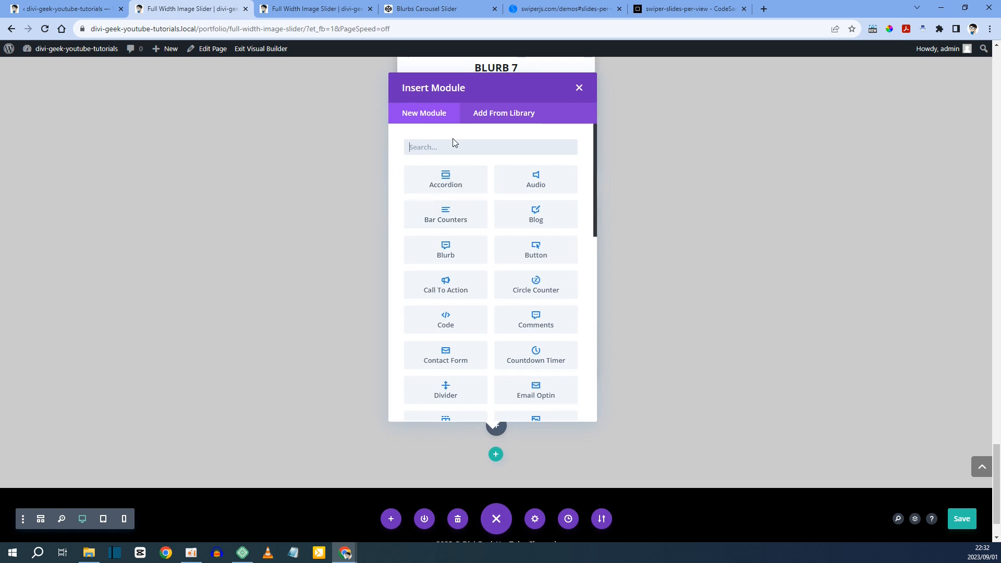
Add a Code module to the new row and paste <div class="swiper-pagination"></div> as its code
{"action": "type", "text": "code"}
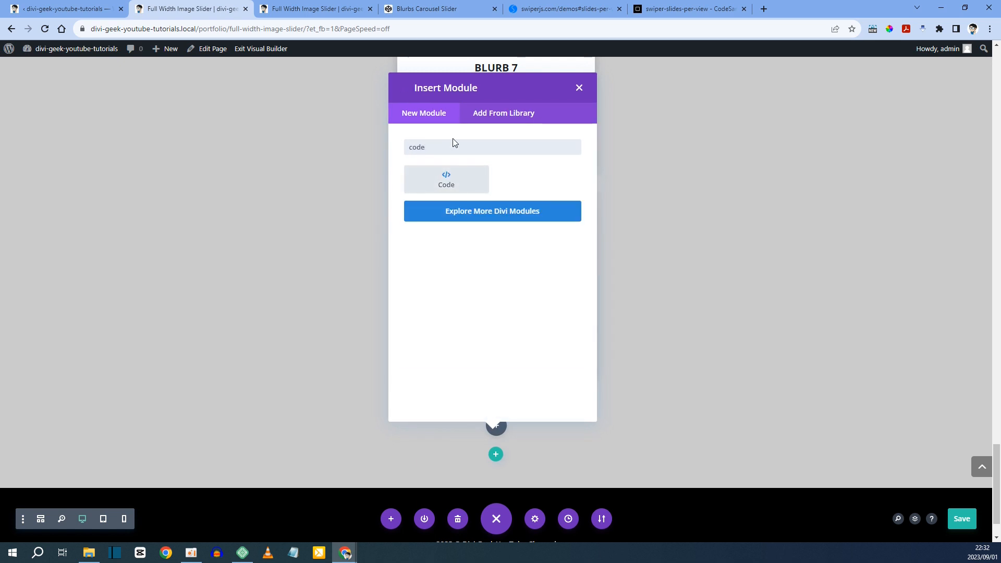
{"action": "left_click", "coordinate": [446, 179]}
{"action": "left_click", "coordinate": [181, 202]}
{"action": "key", "text": "ctrl+v"}
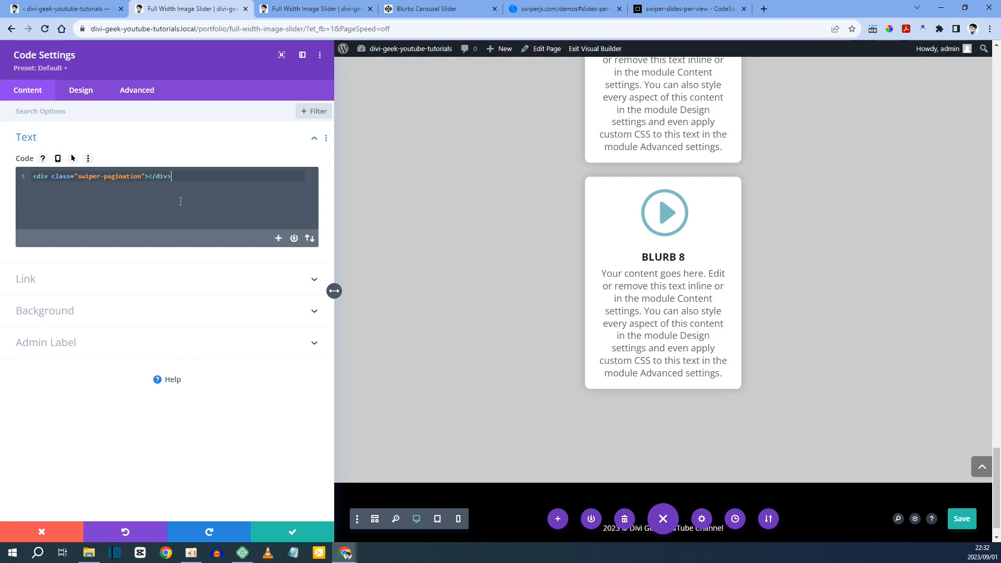
Switch to the CodePen script and copy the class name blurb-carousel-pagination from the pagination settings
{"action": "left_click", "coordinate": [425, 10]}
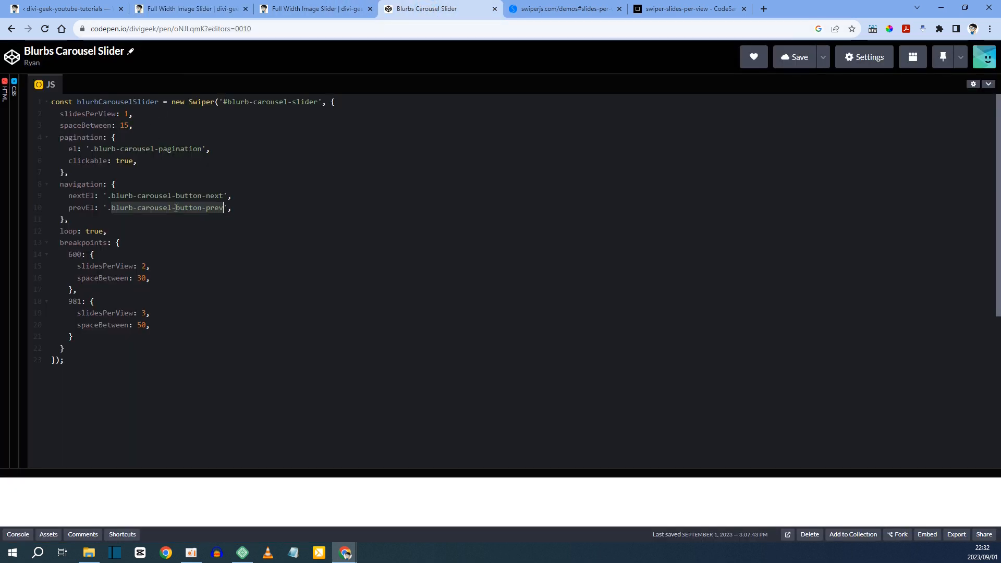
{"action": "double_click", "coordinate": [67, 138]}
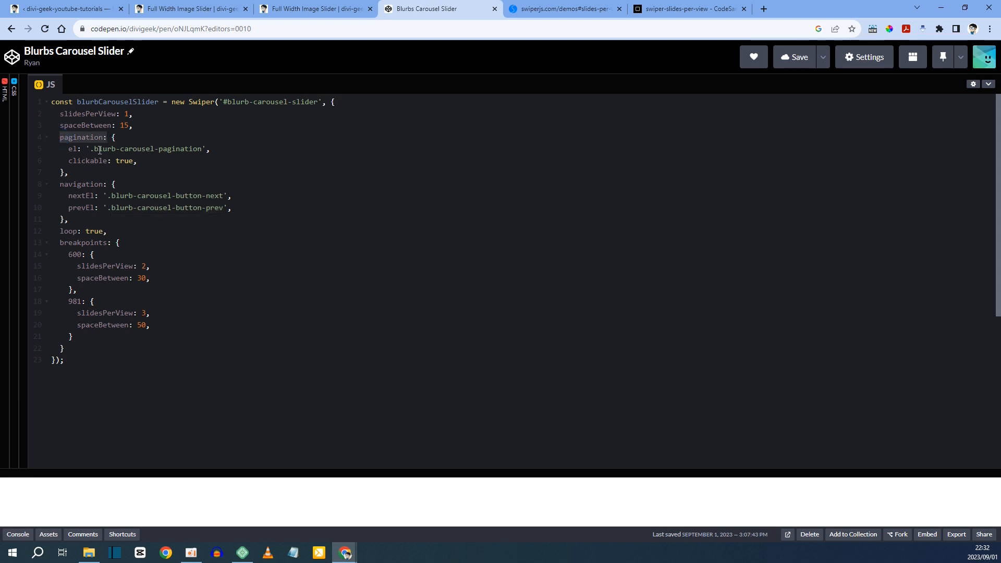
{"action": "left_click_drag", "start_coordinate": [95, 148], "coordinate": [194, 149]}
{"action": "right_click", "coordinate": [161, 146]}
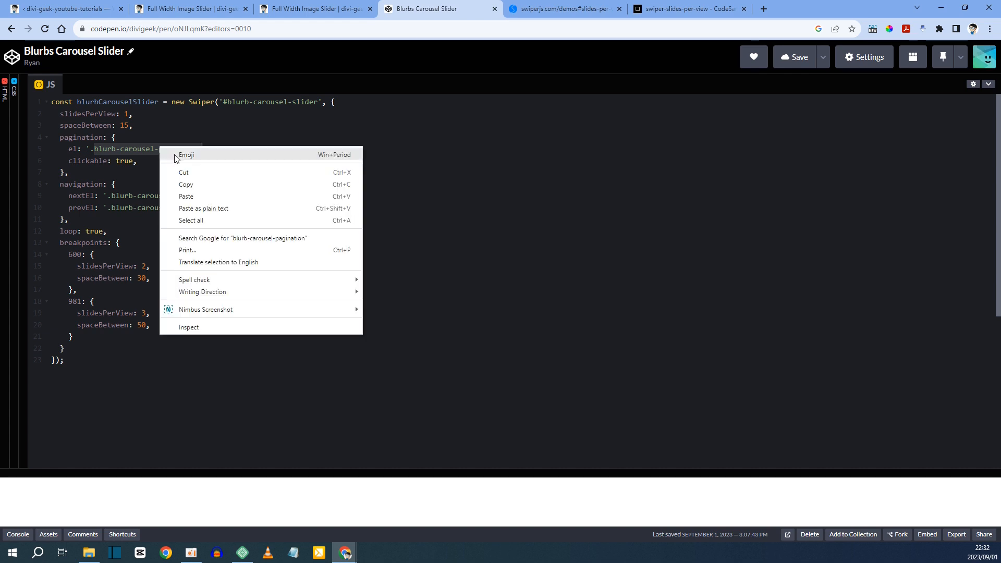
{"action": "left_click", "coordinate": [197, 183]}
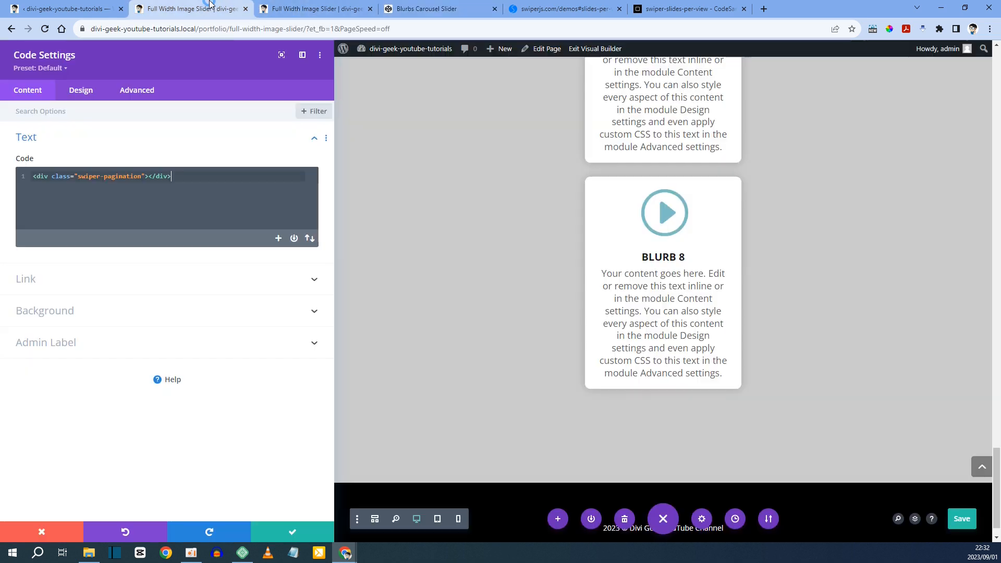
Back in the Divi builder, add the class blurb-carousel-pagination after swiper-pagination in the div's code and save the module
{"action": "left_click", "coordinate": [209, 8]}
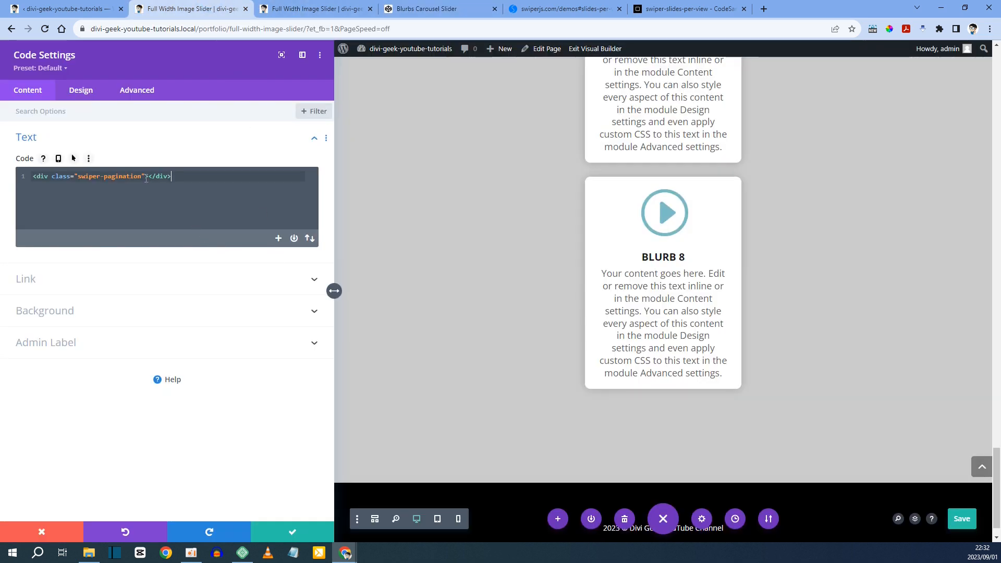
{"action": "left_click_drag", "start_coordinate": [141, 180], "coordinate": [76, 180]}
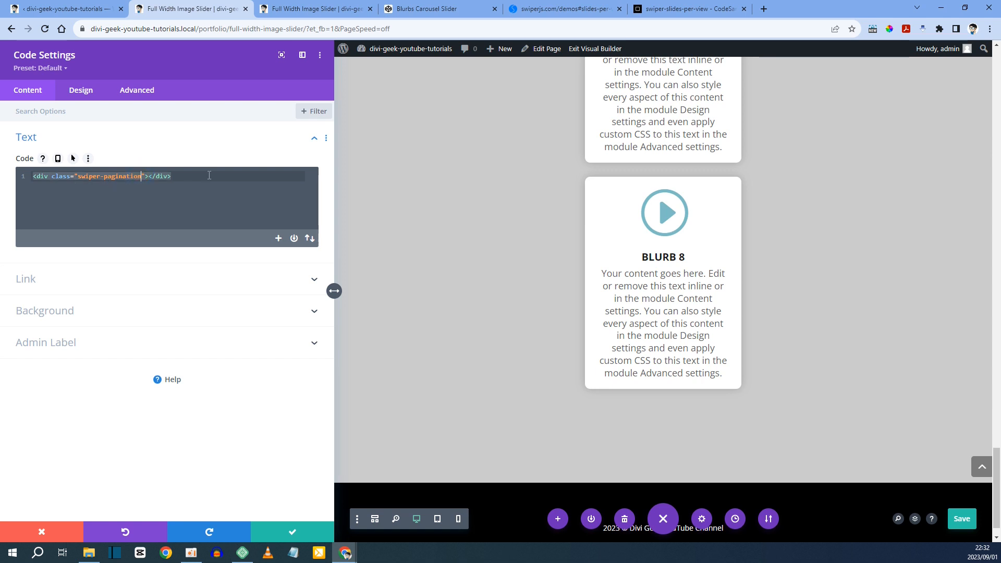
{"action": "key", "text": "ctrl+v"}
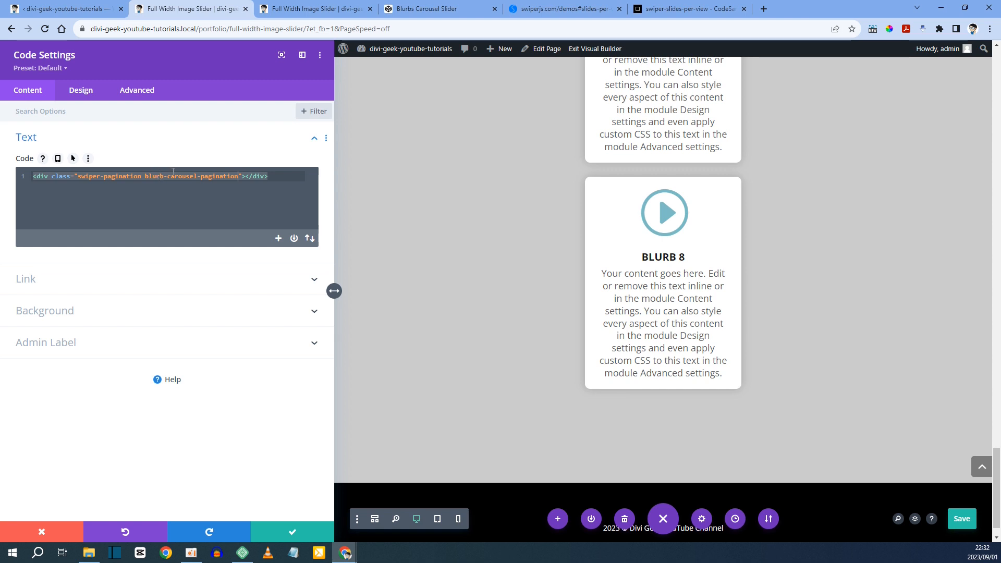
{"action": "left_click", "coordinate": [295, 533]}
Switch to the CodeSandbox demo, dismiss the sign-in prompts and copy the class name swiper-wrapper from index.html
{"action": "left_click", "coordinate": [668, 9]}
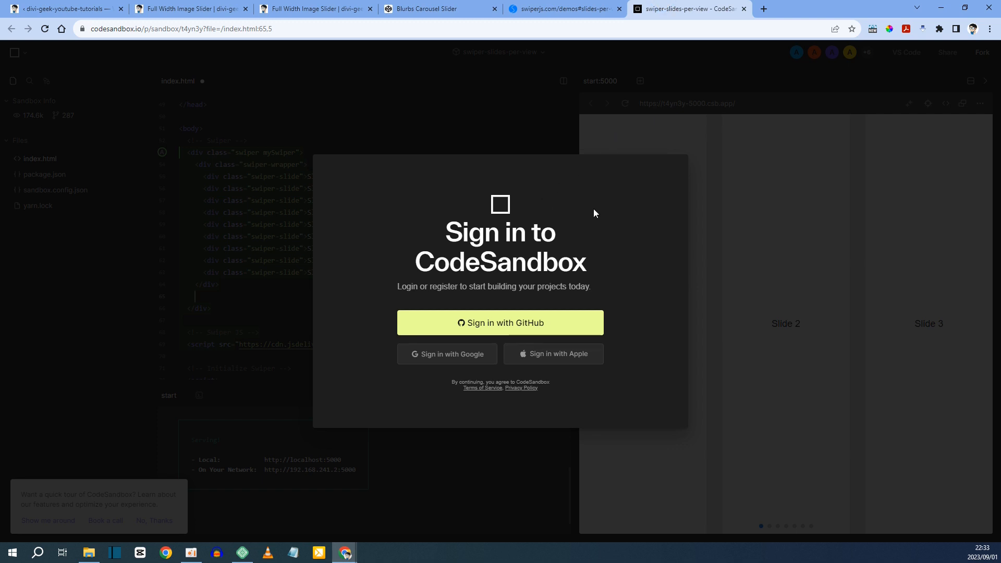
{"action": "left_click", "coordinate": [693, 106]}
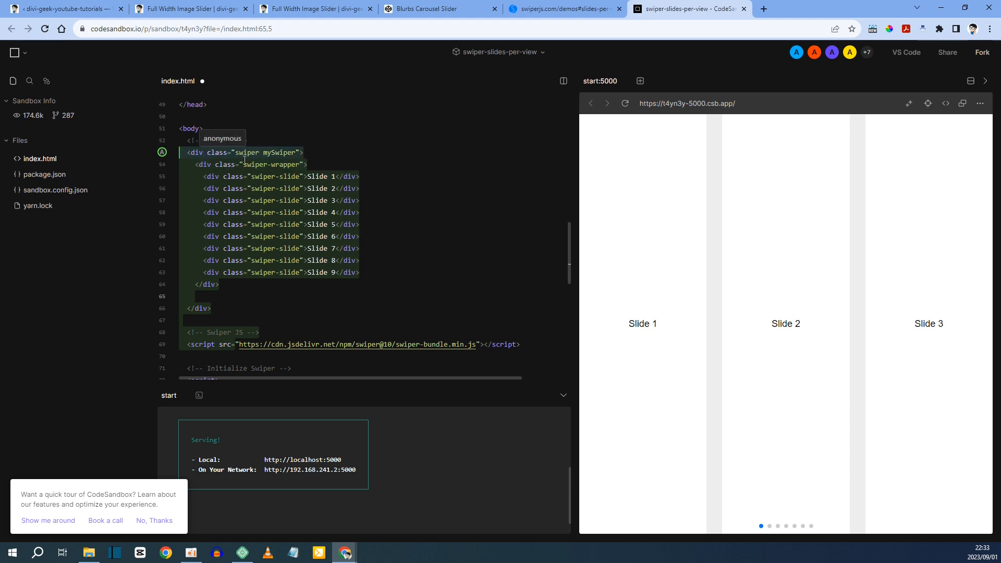
{"action": "left_click_drag", "start_coordinate": [243, 165], "coordinate": [301, 164]}
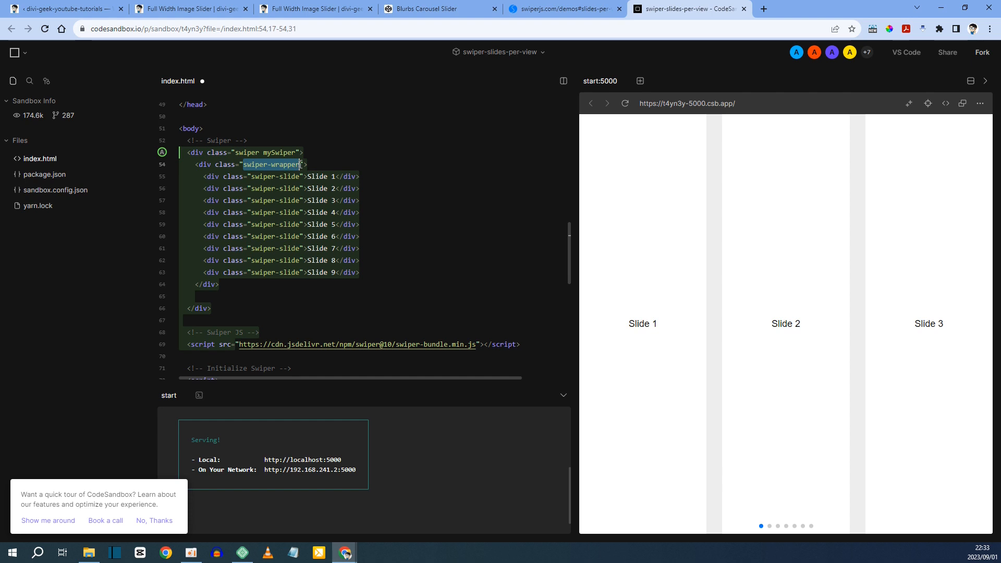
{"action": "right_click", "coordinate": [292, 161]}
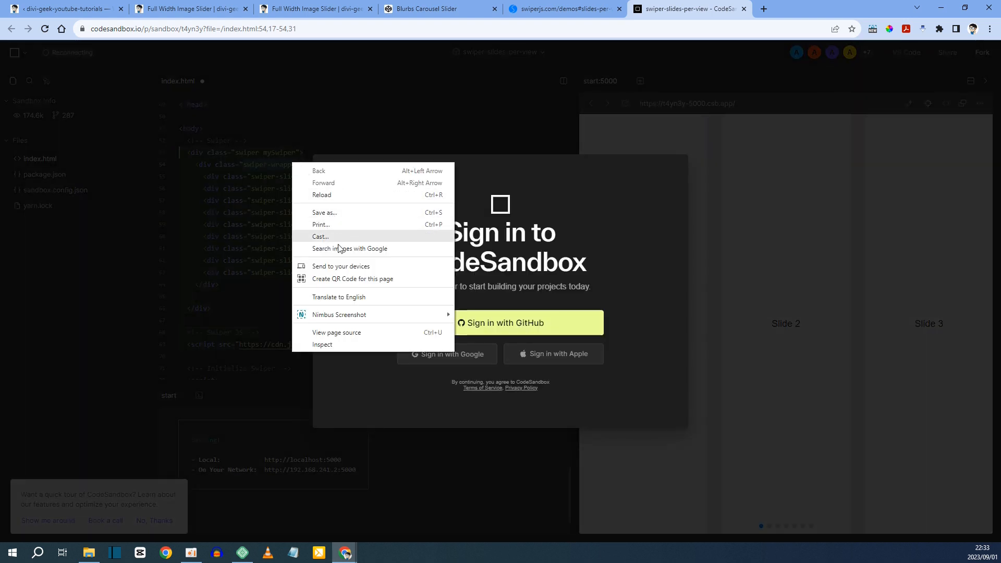
{"action": "left_click", "coordinate": [269, 261]}
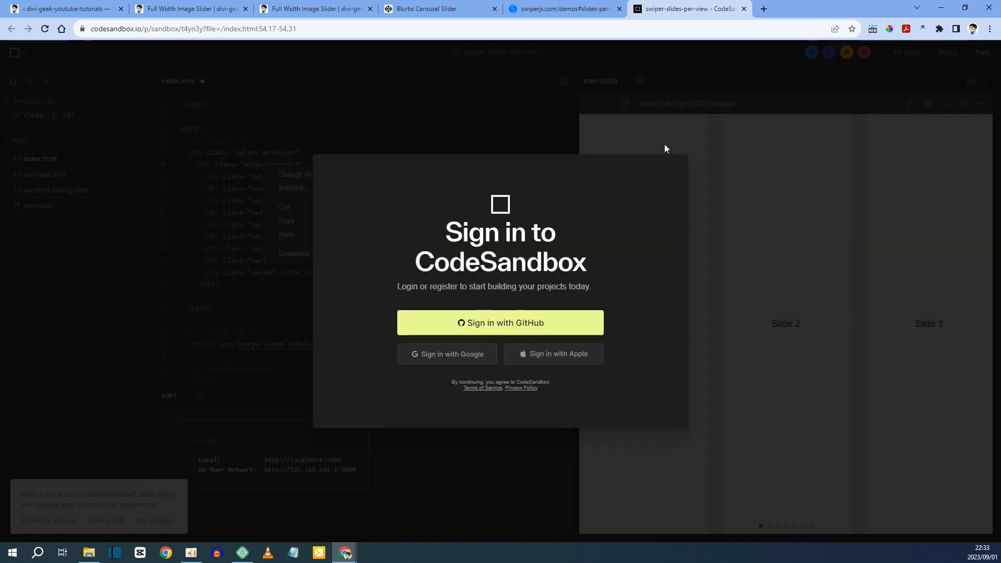
{"action": "left_click", "coordinate": [656, 127]}
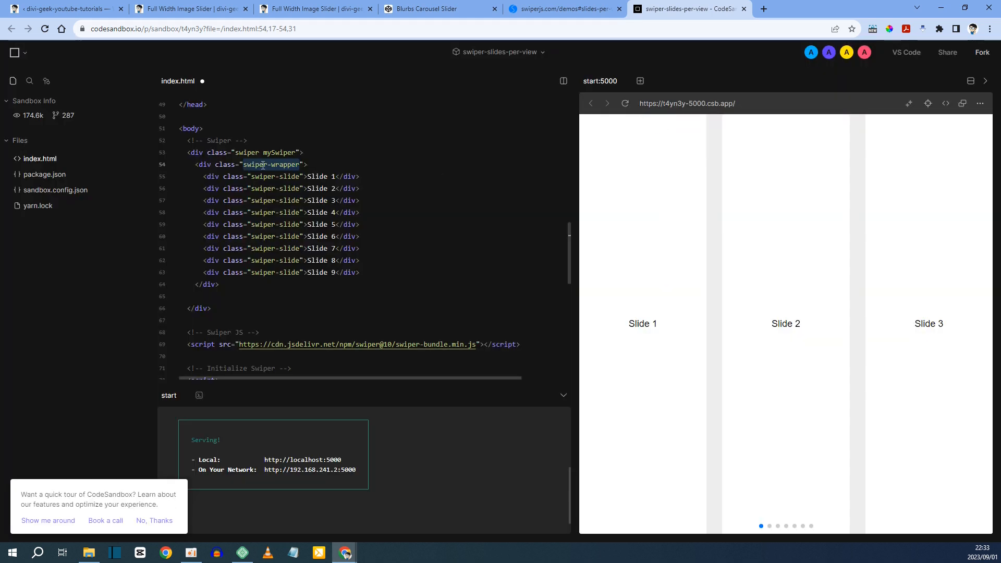
{"action": "key", "text": "ctrl+c"}
{"action": "left_click", "coordinate": [408, 121]}
Return to the Divi builder, go to the start of the blurb section and save the page
{"action": "left_click", "coordinate": [191, 6]}
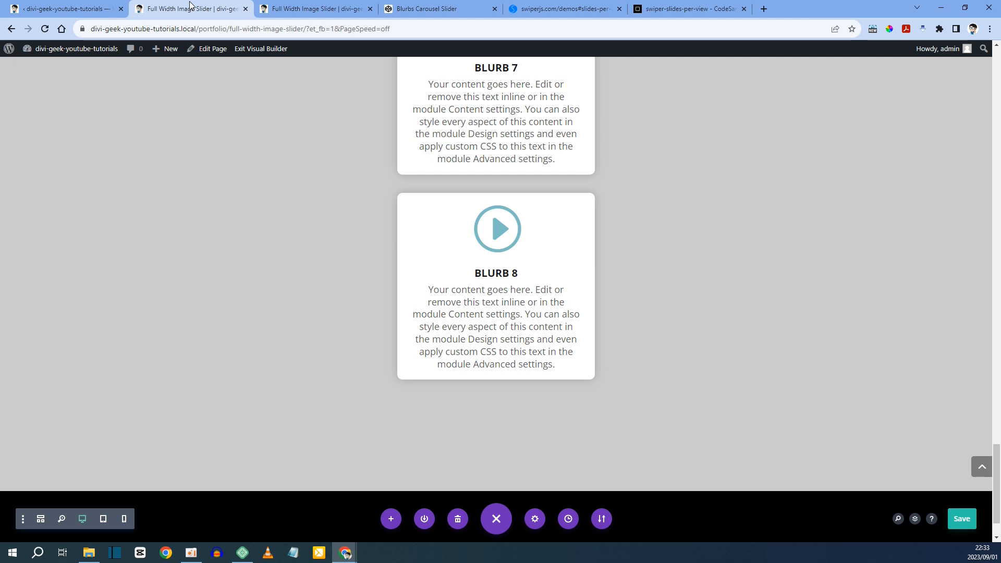
{"action": "scroll", "coordinate": [440, 198], "scroll_direction": "up", "scroll_amount": 15}
{"action": "scroll", "coordinate": [439, 198], "scroll_direction": "up", "scroll_amount": 10}
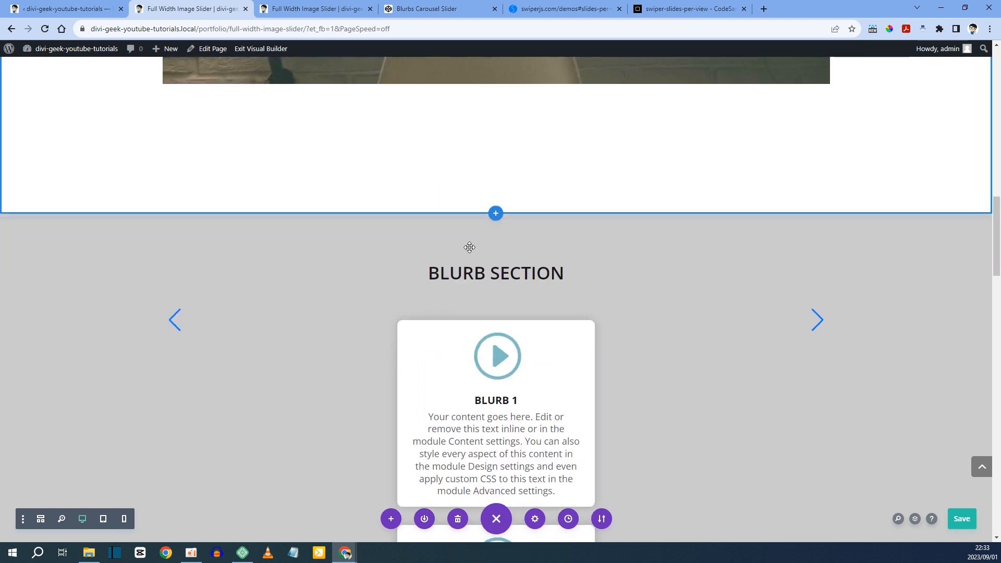
{"action": "scroll", "coordinate": [466, 252], "scroll_direction": "down", "scroll_amount": 2}
{"action": "key", "text": "ctrl+s"}
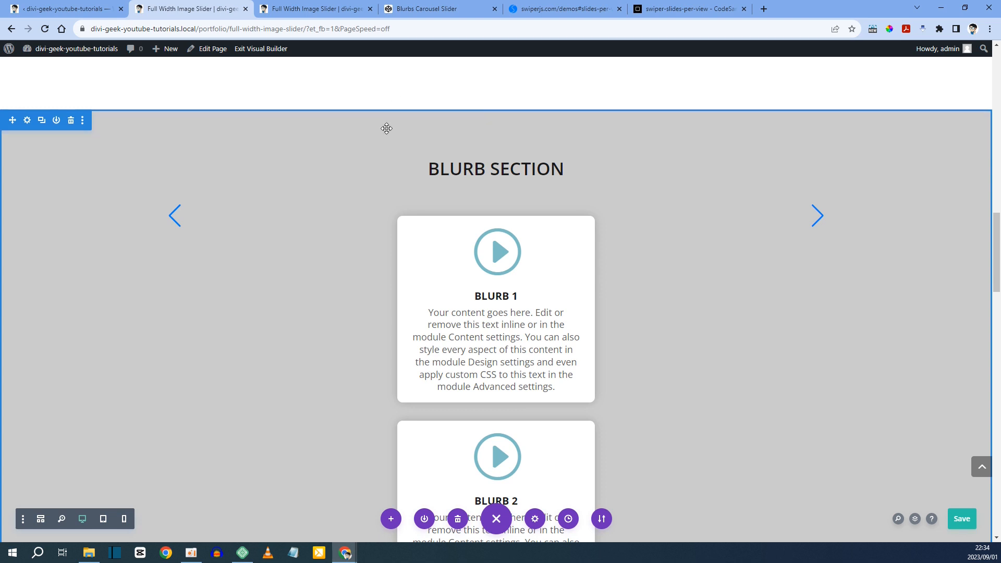
Assign the CSS class swiper-wrapper to the middle column of the row holding the blurbs, and save the page
{"action": "mouse_move", "coordinate": [210, 195]}
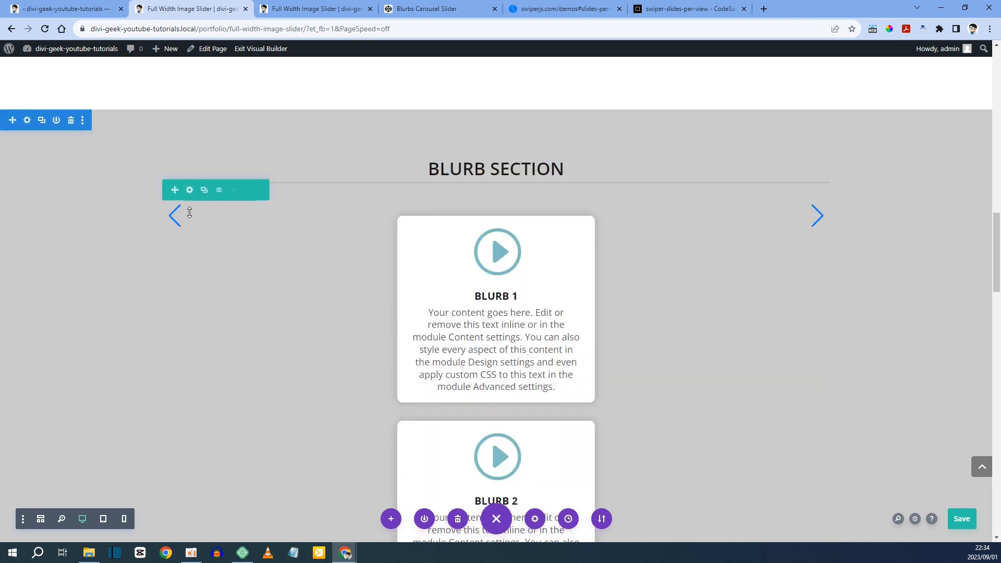
{"action": "left_click", "coordinate": [190, 190]}
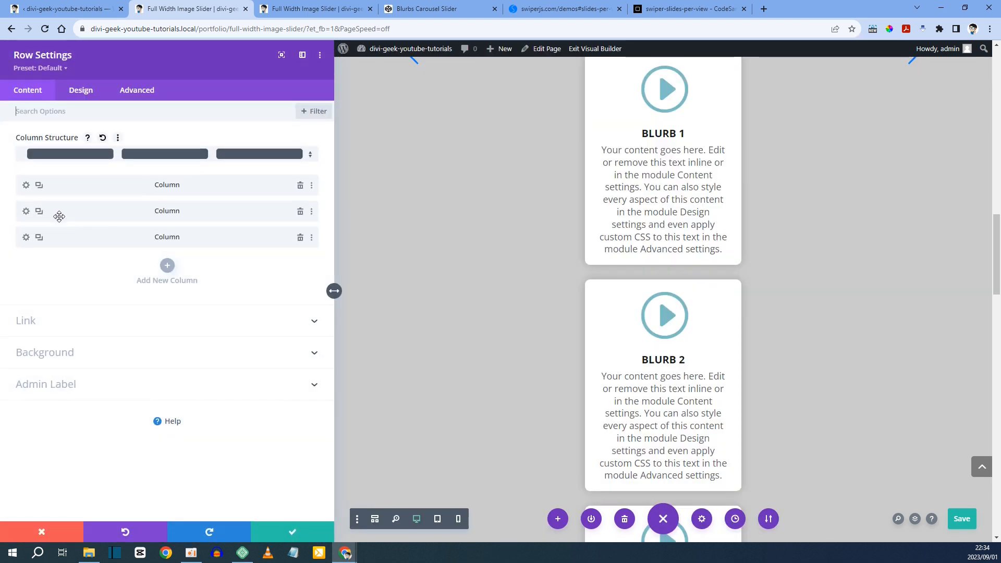
{"action": "left_click", "coordinate": [26, 211]}
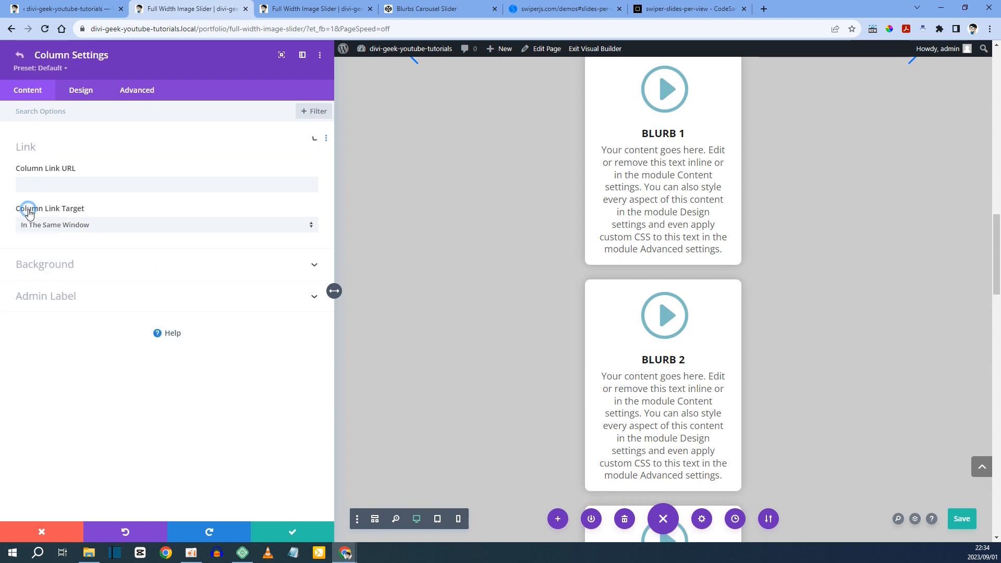
{"action": "left_click", "coordinate": [136, 90]}
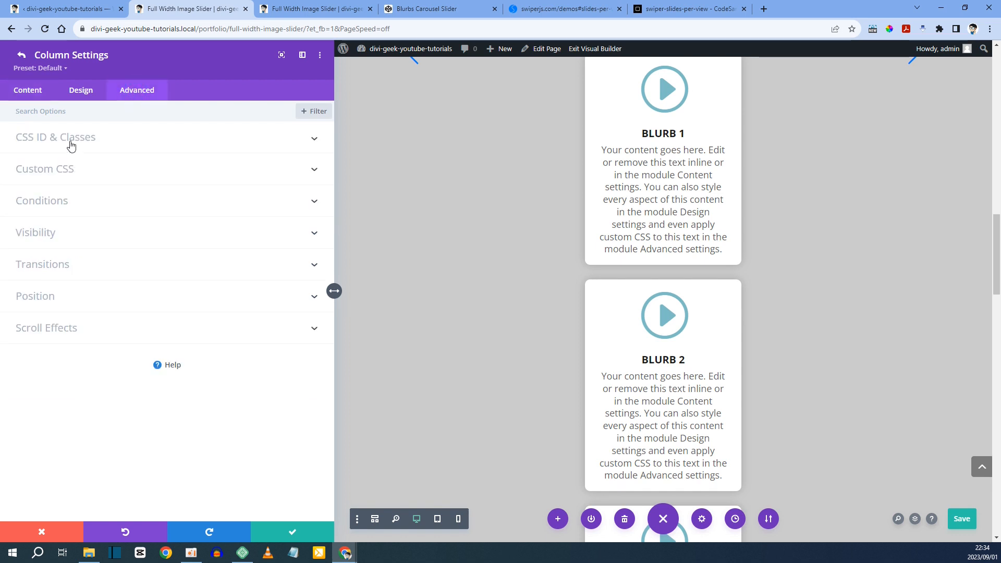
{"action": "left_click", "coordinate": [27, 142]}
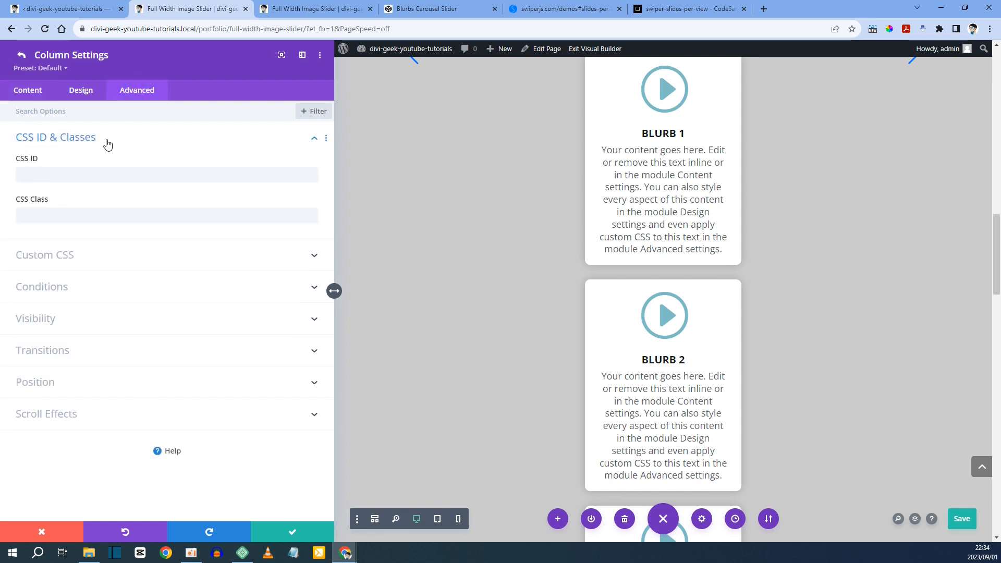
{"action": "left_click", "coordinate": [49, 218]}
{"action": "type", "text": "swiper-wrappe"}
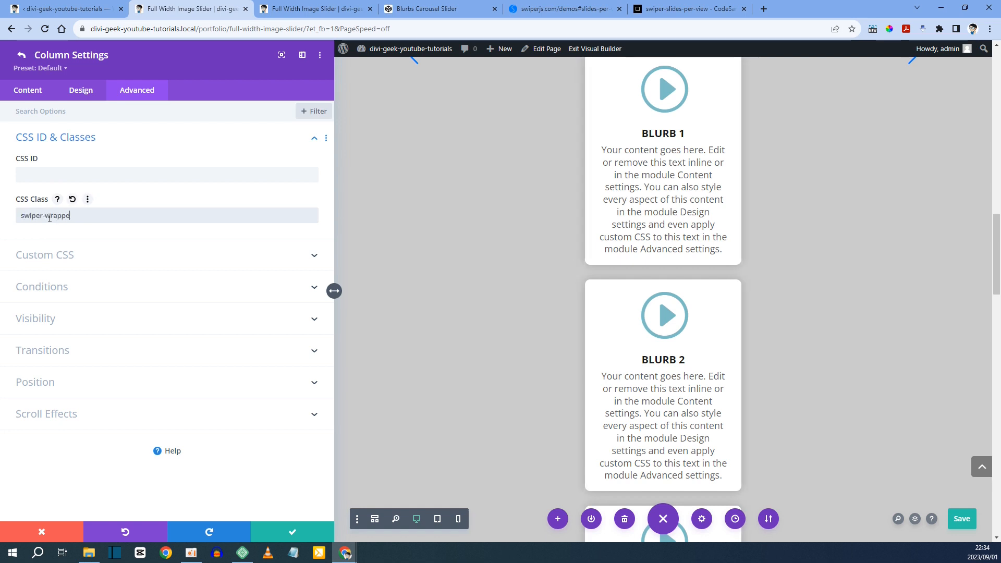
{"action": "type", "text": "r"}
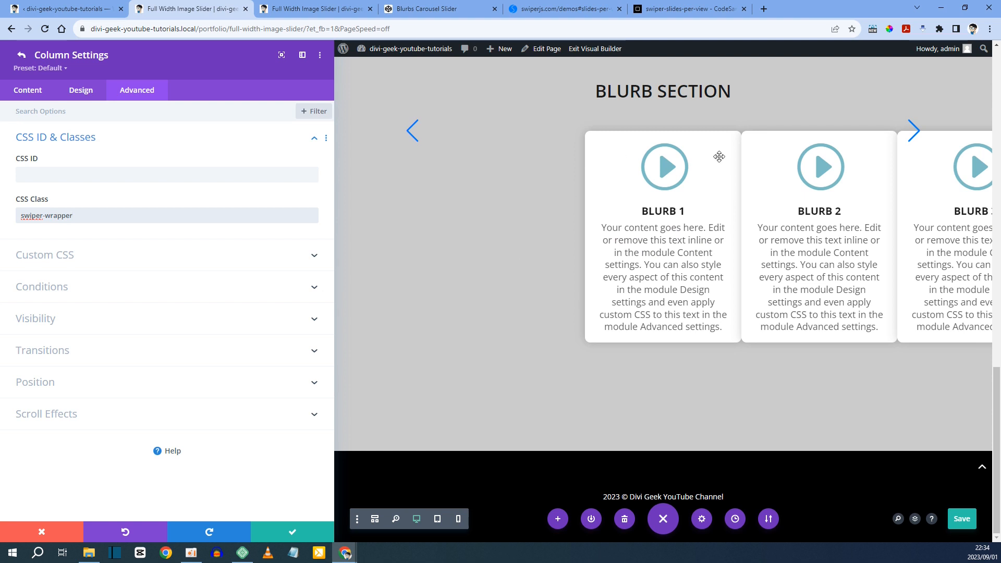
{"action": "left_click", "coordinate": [20, 58]}
{"action": "key", "text": "ctrl+s"}
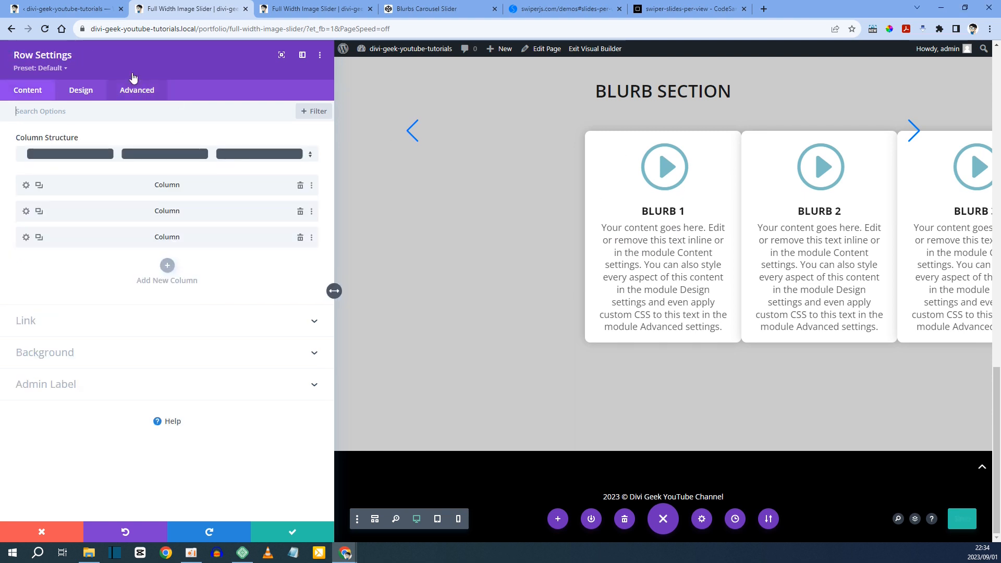
Check the outer container's class in the CodeSandbox demo and set the blurb row's CSS class to swiper in Divi
{"action": "left_click", "coordinate": [678, 9]}
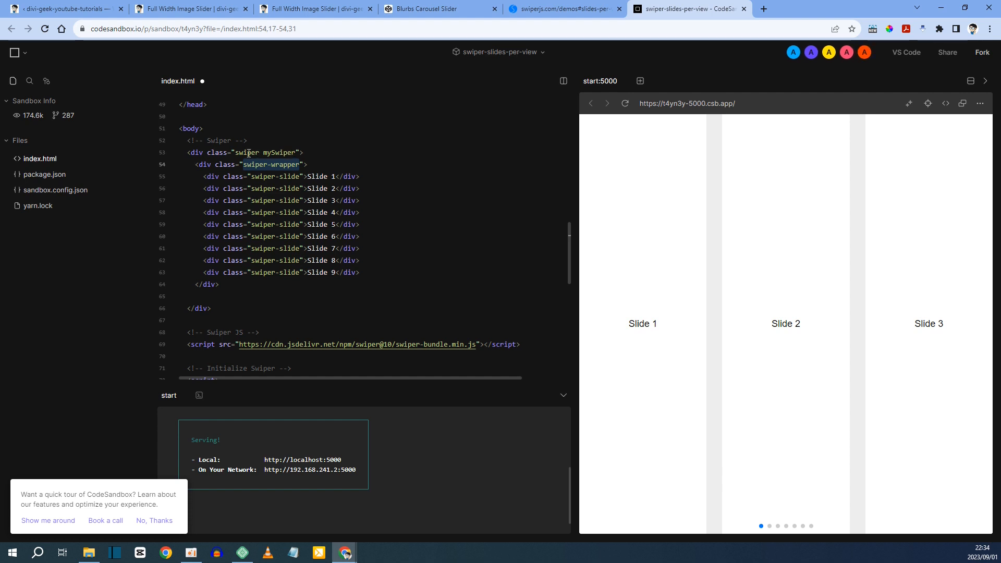
{"action": "left_click", "coordinate": [190, 9]}
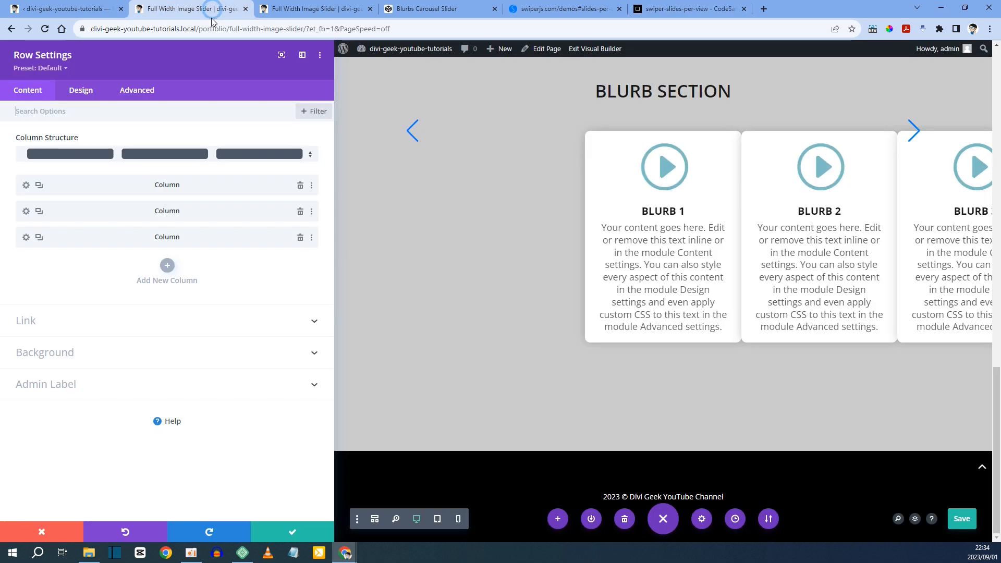
{"action": "left_click", "coordinate": [131, 87]}
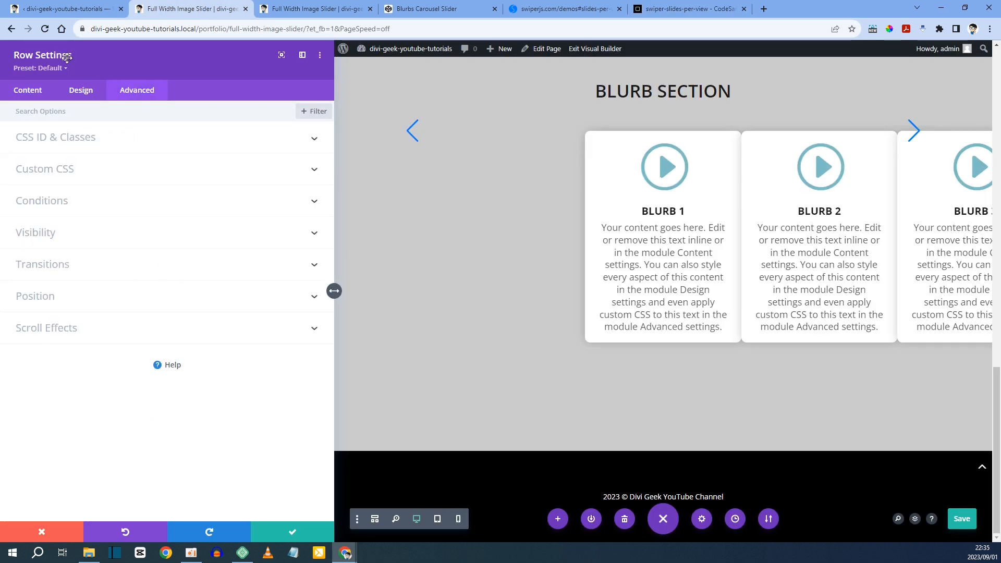
{"action": "left_click", "coordinate": [52, 139]}
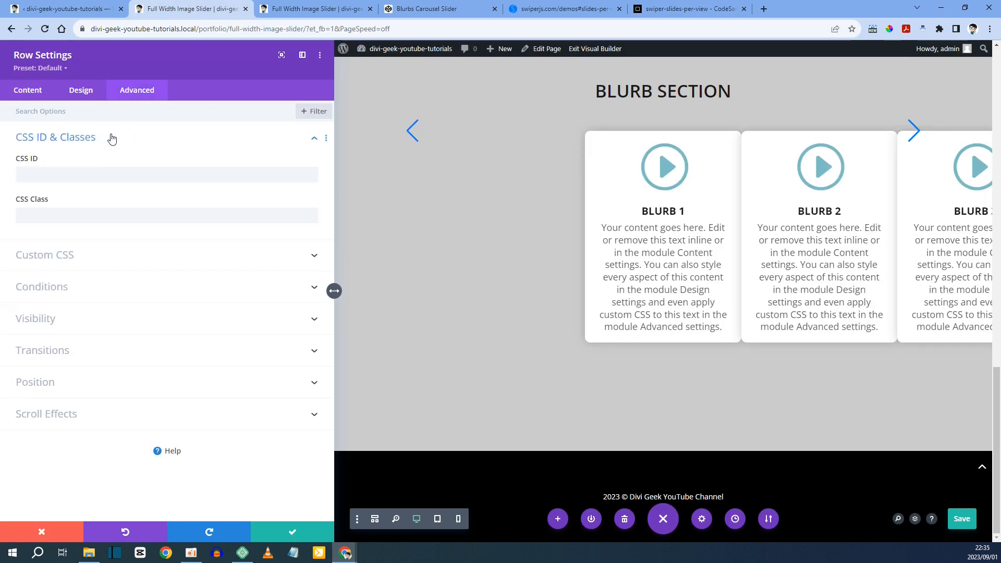
{"action": "left_click", "coordinate": [42, 214]}
{"action": "type", "text": "swiper"}
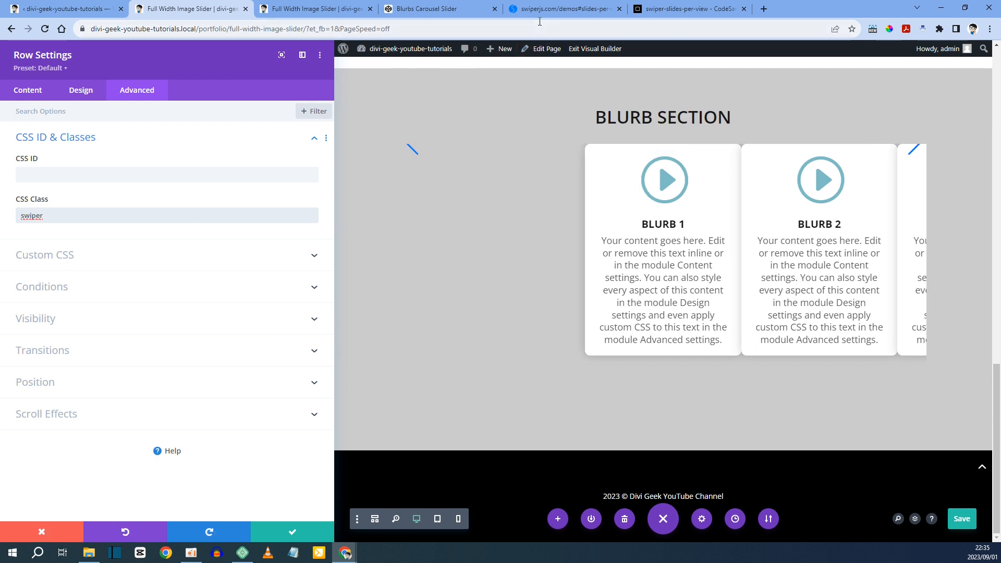
Copy the ID blurb-carousel-slider from the Swiper selector in the CodePen script and return to the row settings in Divi
{"action": "left_click", "coordinate": [347, 9]}
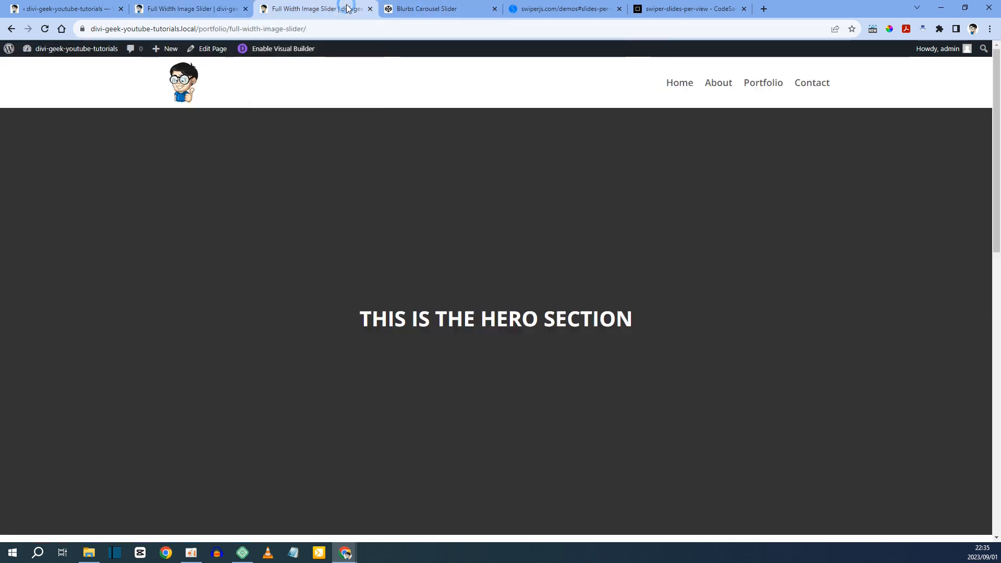
{"action": "left_click", "coordinate": [384, 9]}
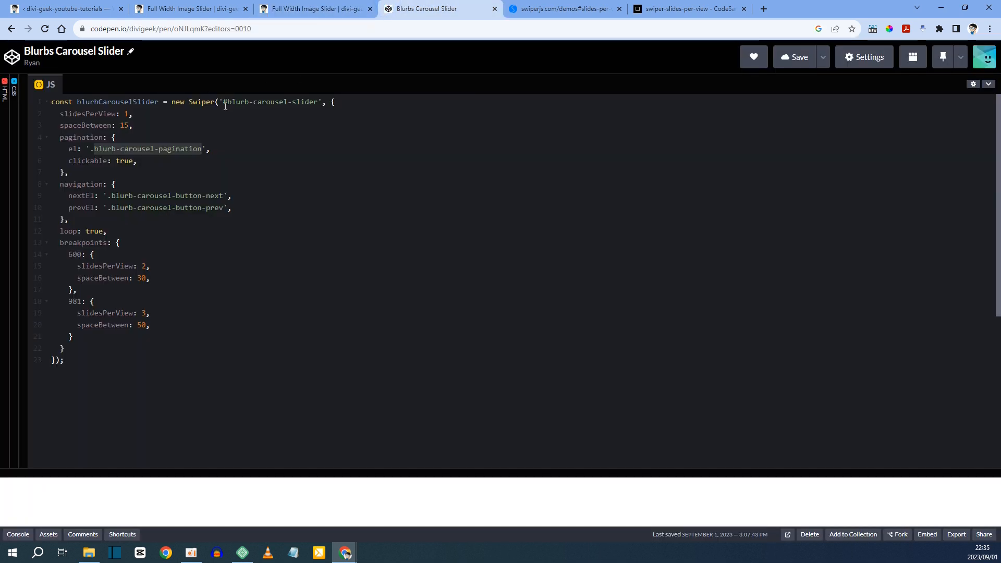
{"action": "left_click_drag", "start_coordinate": [223, 103], "coordinate": [318, 103]}
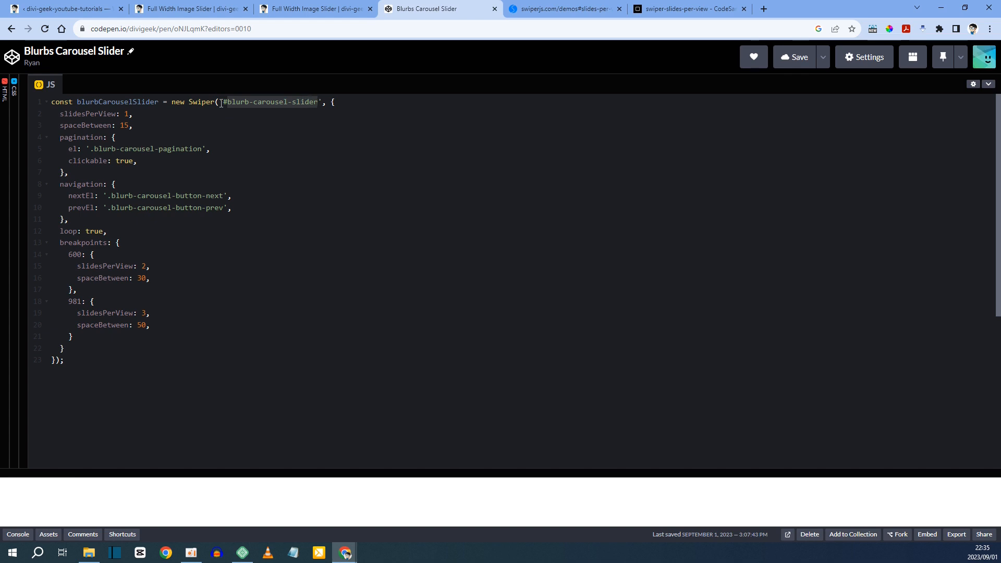
{"action": "right_click", "coordinate": [247, 102]}
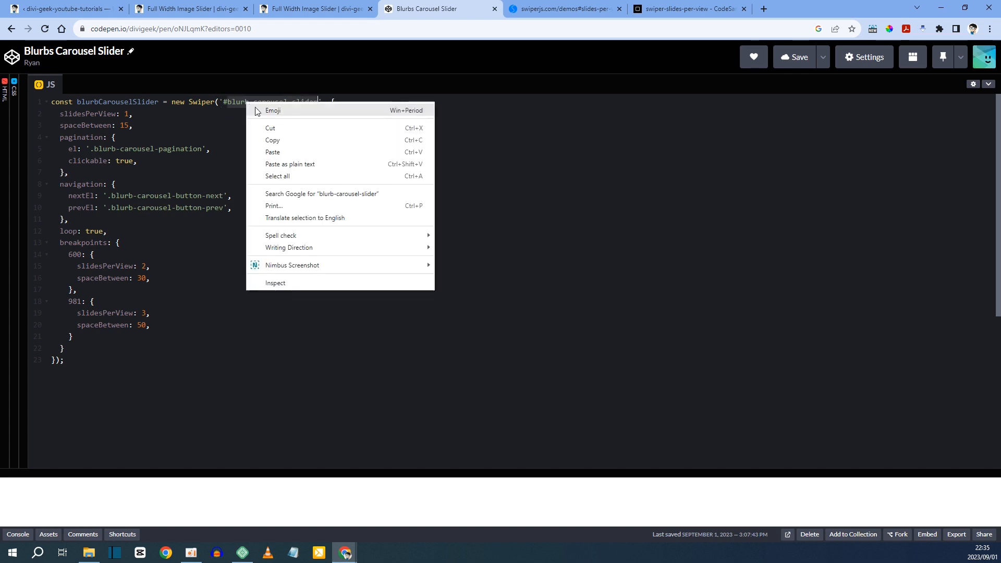
{"action": "left_click", "coordinate": [286, 135]}
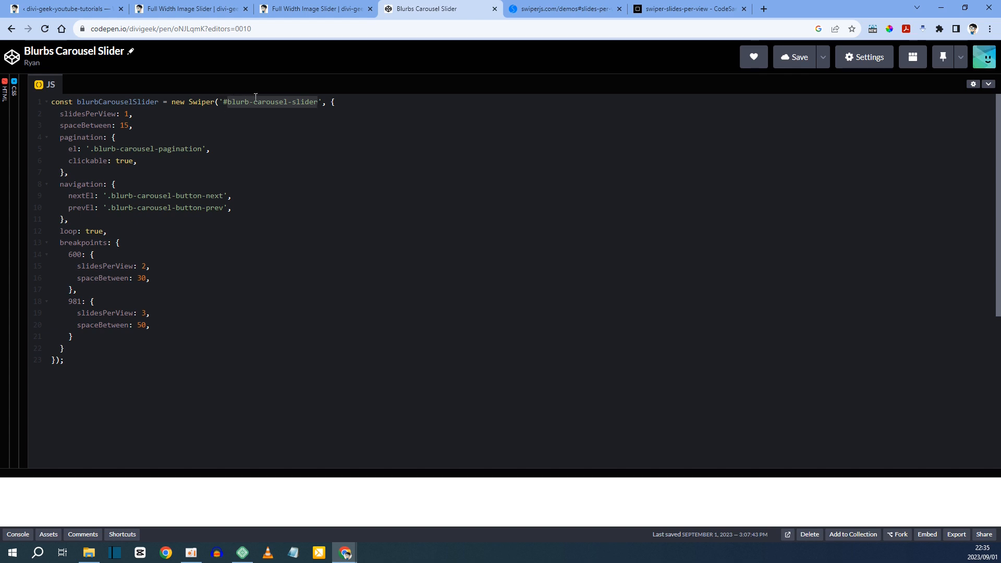
{"action": "left_click", "coordinate": [182, 8]}
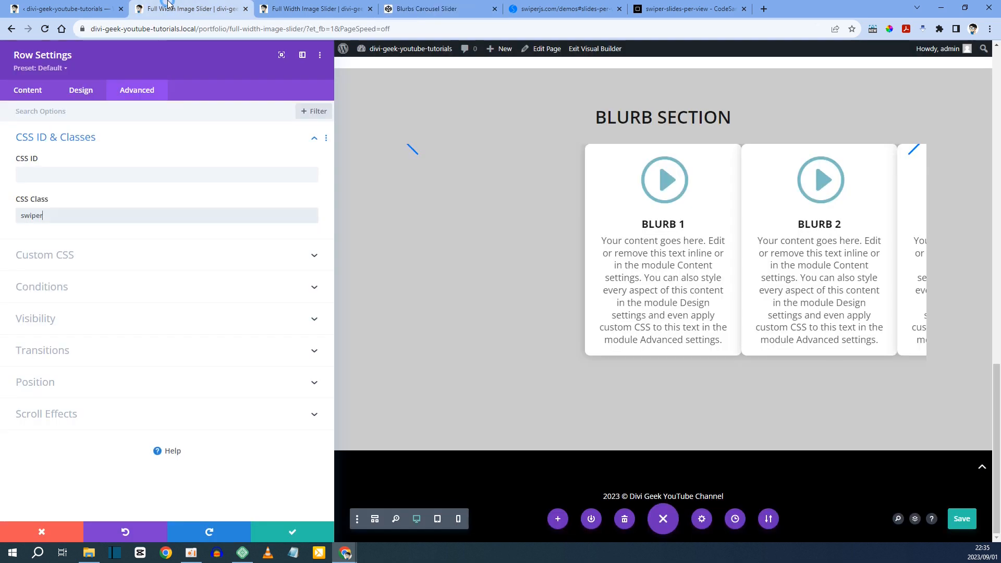
Set the blurb row's CSS ID to blurb-carousel-slider and save the row settings
{"action": "left_click", "coordinate": [65, 176]}
{"action": "key", "text": "ctrl+v"}
{"action": "left_click", "coordinate": [293, 533]}
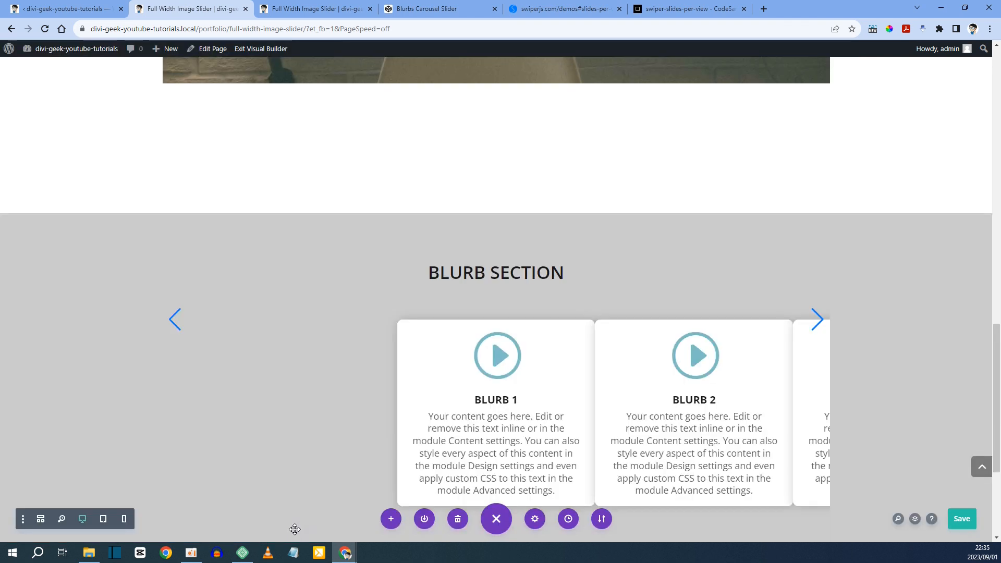
Copy the whole blurbCarouselSlider script from CodePen and switch to the SwiperJS JS snippet in the WordPress admin
{"action": "left_click", "coordinate": [423, 9]}
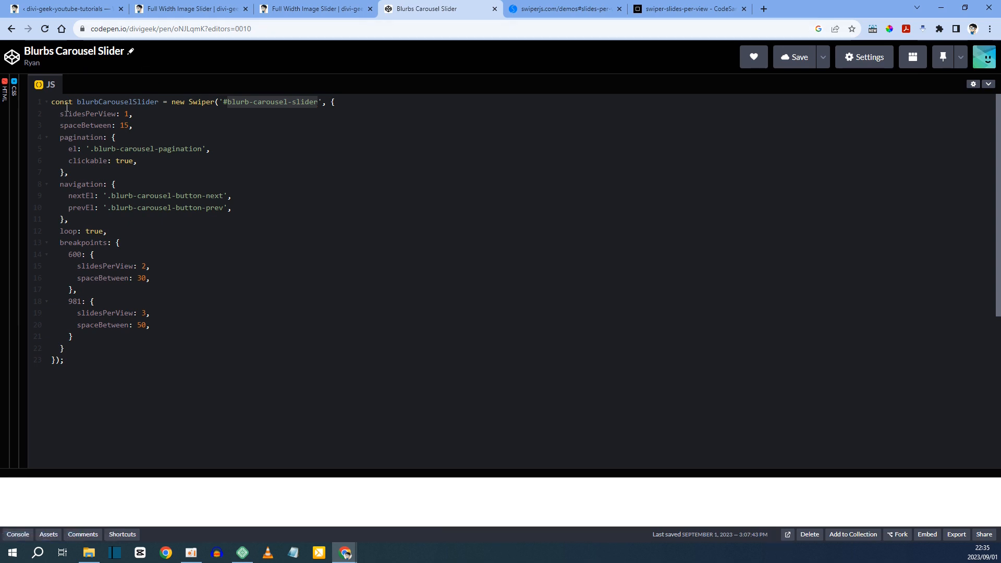
{"action": "left_click_drag", "start_coordinate": [52, 102], "coordinate": [100, 366]}
{"action": "right_click", "coordinate": [97, 281]}
{"action": "left_click", "coordinate": [112, 319]}
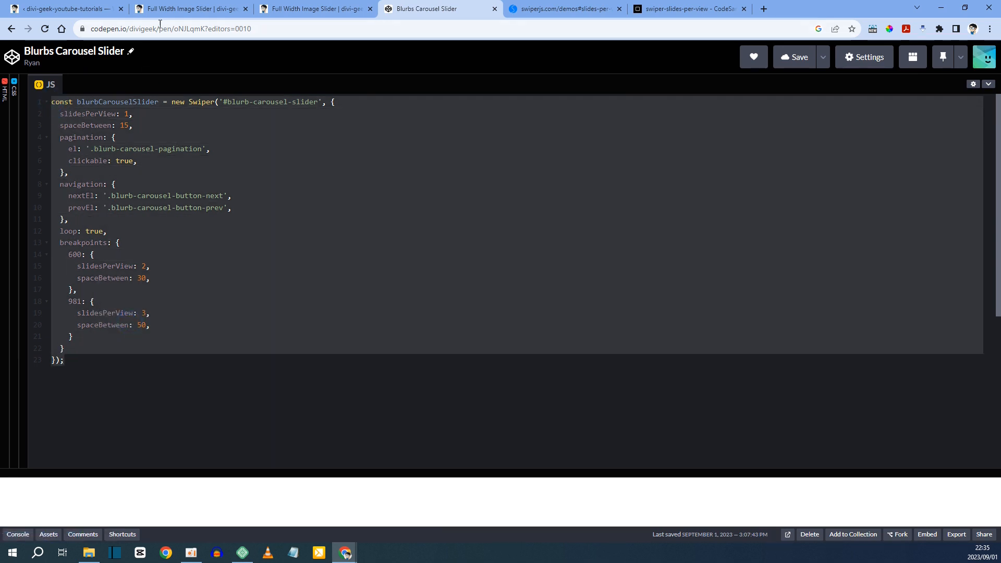
{"action": "left_click", "coordinate": [79, 9]}
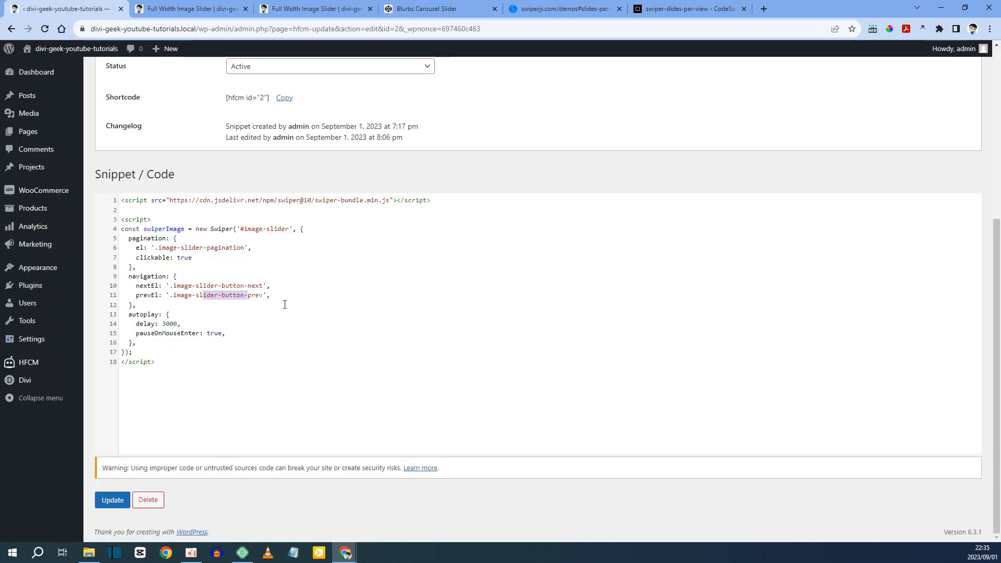
Add the comment "// Image Slider" on a new line above the swiperImage code in the snippet
{"action": "left_click", "coordinate": [132, 352]}
{"action": "left_click", "coordinate": [175, 219]}
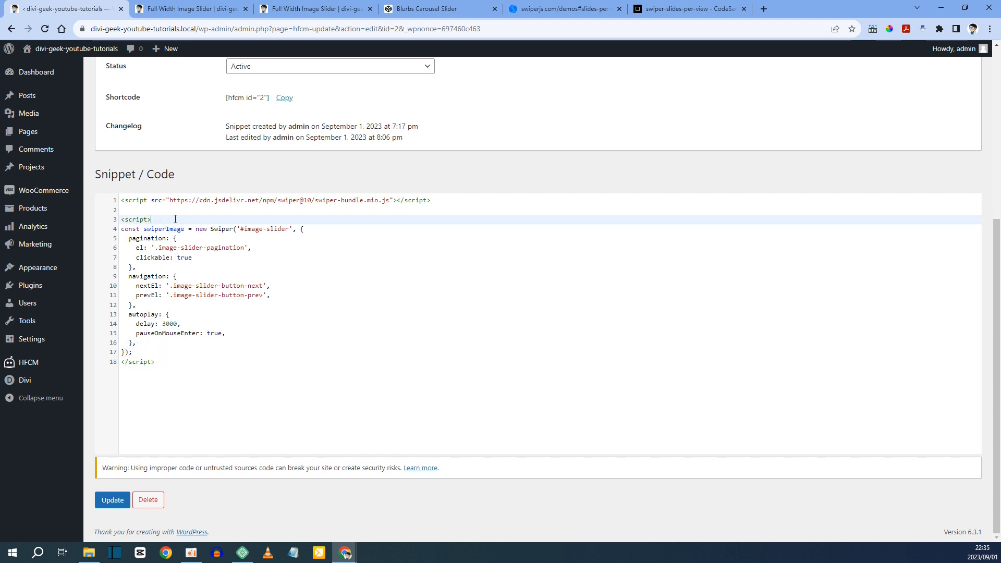
{"action": "key", "text": "Return"}
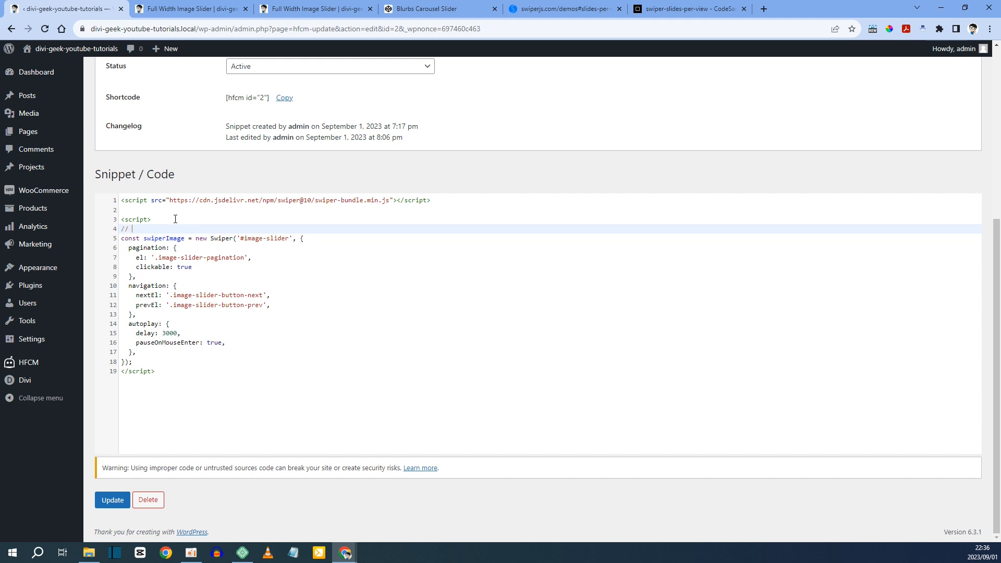
{"action": "type", "text": "// Image Slider"}
Add the comment "// Blurb Carousel" after a blank line below the image slider code, inside the script tag
{"action": "key", "text": "Down"}
{"action": "key", "text": "Down"}
{"action": "key", "text": "Down"}
{"action": "key", "text": "Down"}
{"action": "key", "text": "Down"}
{"action": "key", "text": "Down"}
{"action": "key", "text": "Down"}
{"action": "key", "text": "Down"}
{"action": "key", "text": "Down"}
{"action": "key", "text": "Down"}
{"action": "key", "text": "Down"}
{"action": "key", "text": "Down"}
{"action": "key", "text": "Down"}
{"action": "key", "text": "Down"}
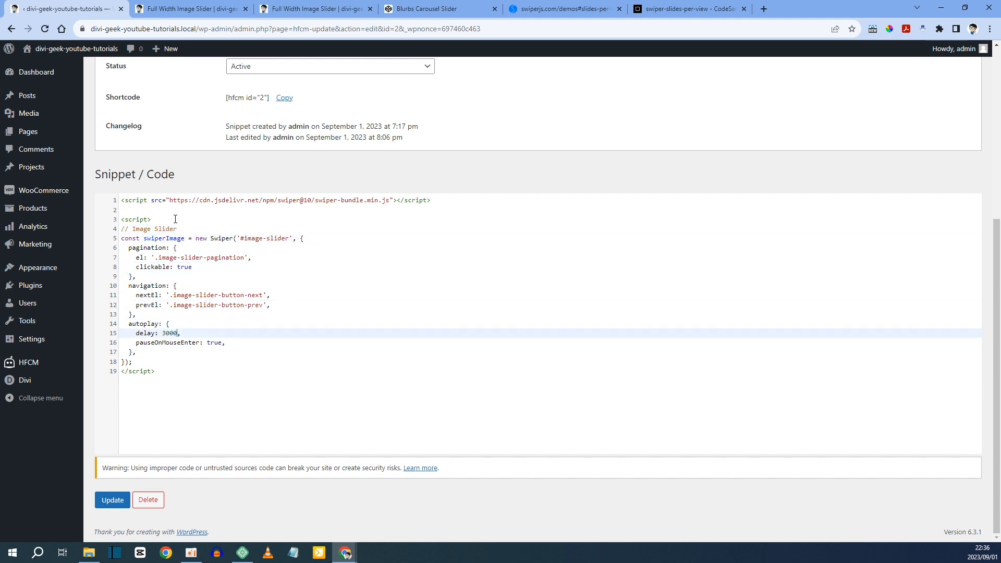
{"action": "key", "text": "Return"}
{"action": "key", "text": "Return"}
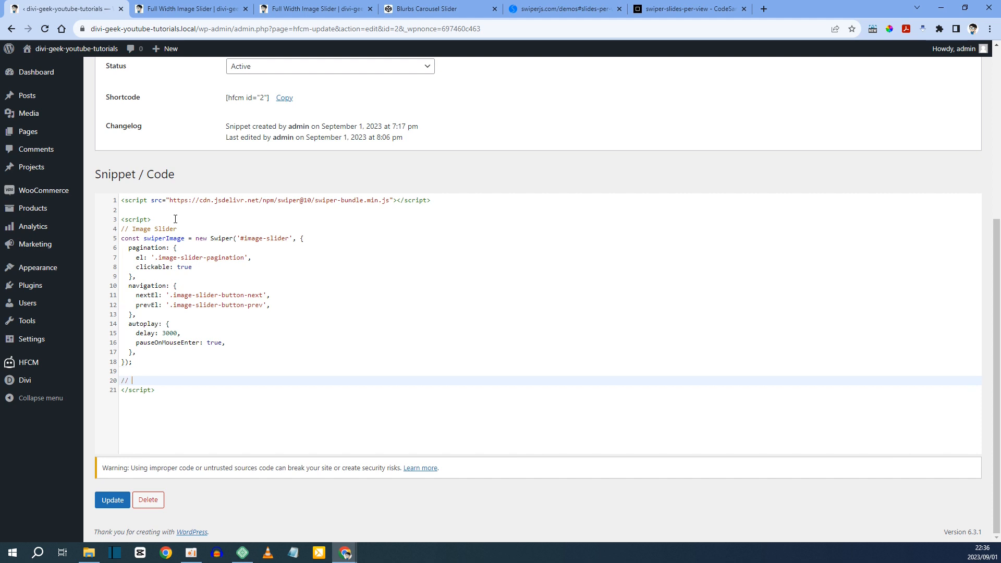
{"action": "type", "text": "// Blurb Carousel"}
{"action": "key", "text": "Return"}
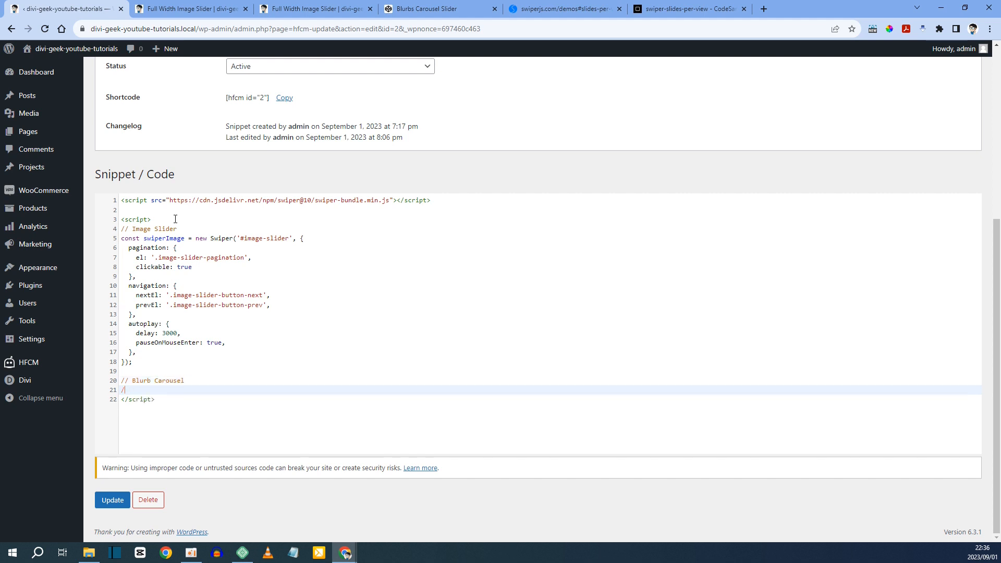
Paste the copied carousel script under the Blurb Carousel comment and update the snippet
{"action": "key", "text": "ctrl+v"}
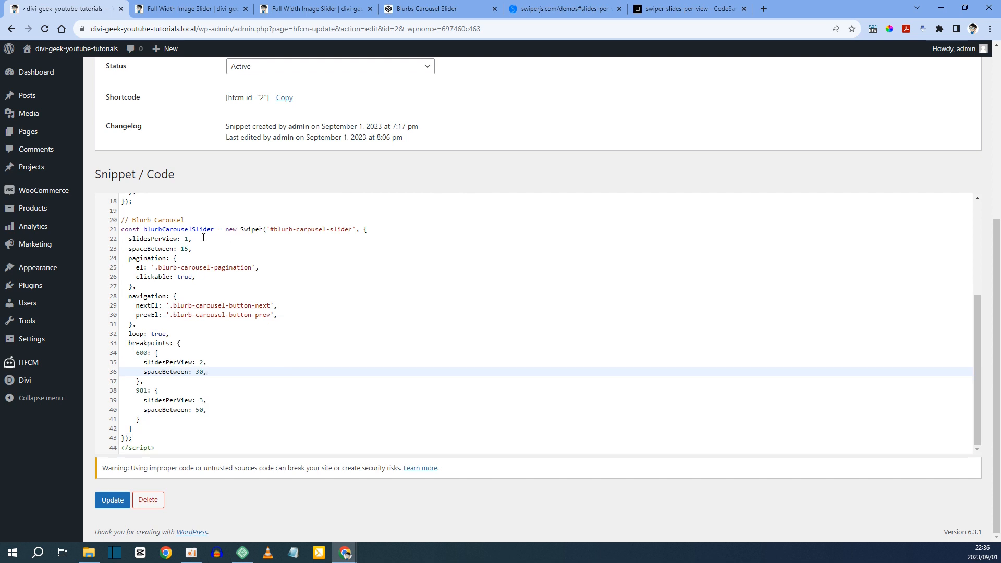
{"action": "left_click", "coordinate": [204, 237]}
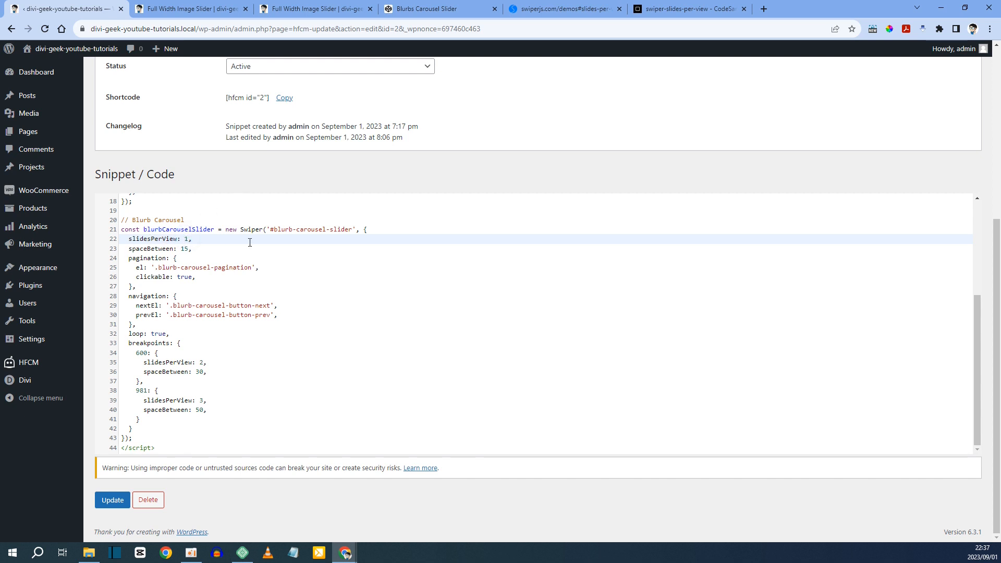
{"action": "left_click", "coordinate": [119, 501]}
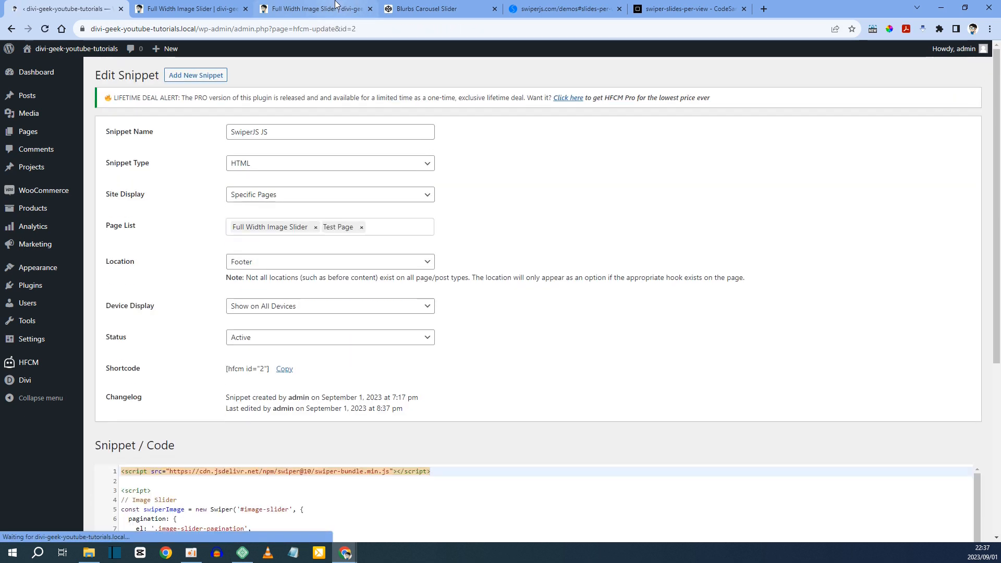
Check the live page for the blurb section and save the page in the Divi builder
{"action": "left_click", "coordinate": [335, 4]}
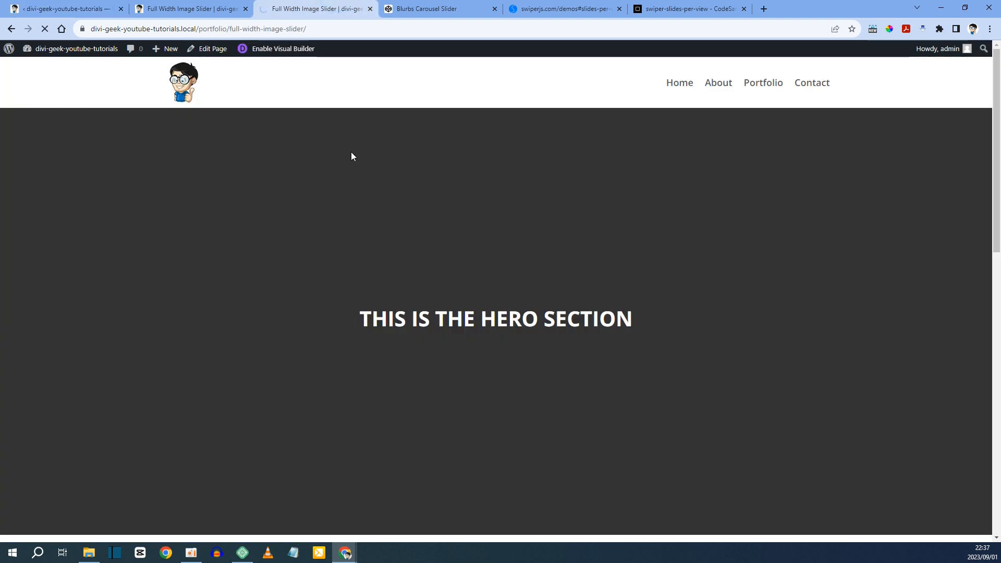
{"action": "scroll", "coordinate": [351, 154], "scroll_direction": "down", "scroll_amount": 7}
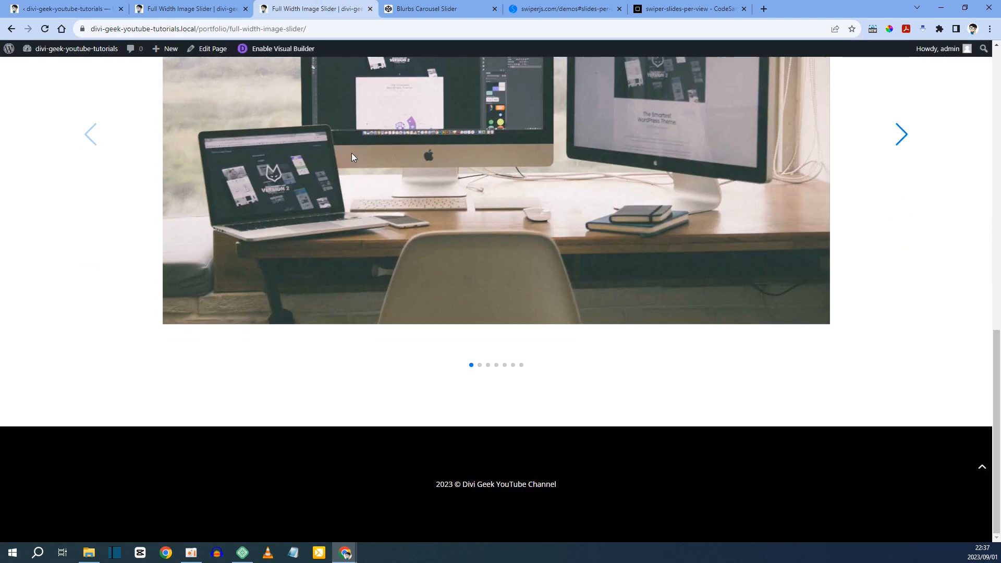
{"action": "scroll", "coordinate": [352, 154], "scroll_direction": "up", "scroll_amount": 9}
{"action": "left_click", "coordinate": [210, 6]}
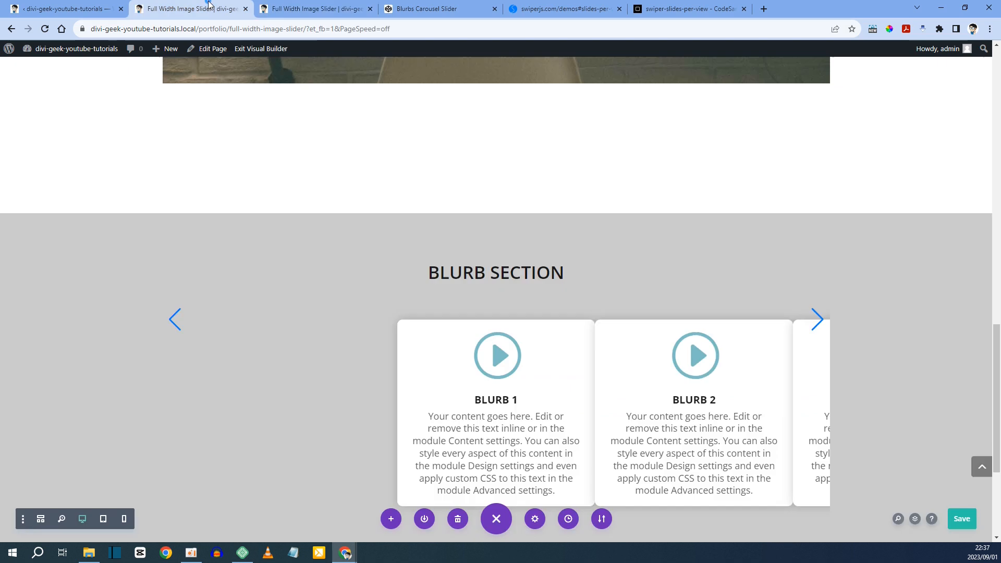
{"action": "left_click", "coordinate": [961, 519]}
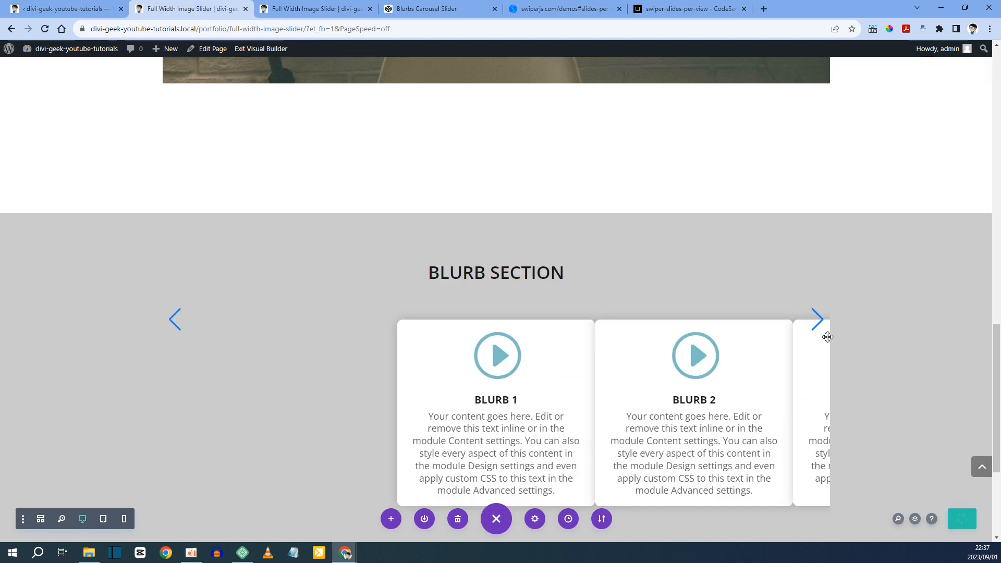
Reload the live page and test the blurb carousel by swiping its slides in both directions
{"action": "left_click", "coordinate": [334, 7]}
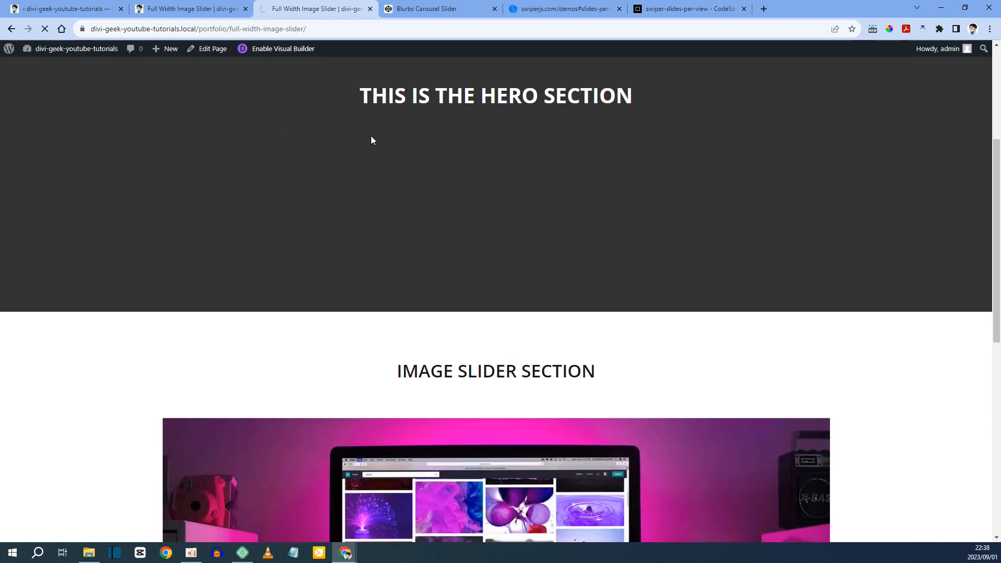
{"action": "scroll", "coordinate": [371, 140], "scroll_direction": "down", "scroll_amount": 16}
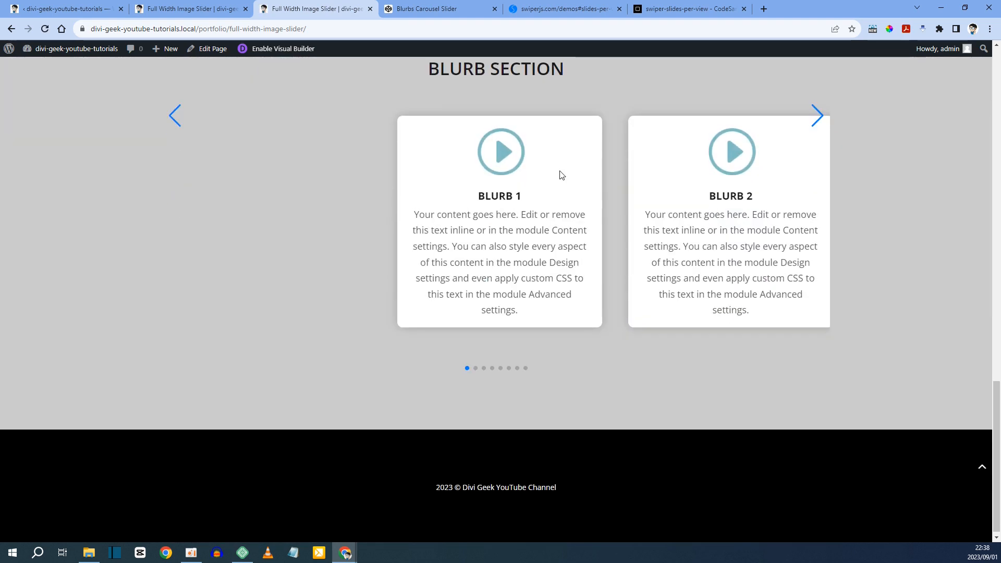
{"action": "scroll", "coordinate": [371, 183], "scroll_direction": "up", "scroll_amount": 1}
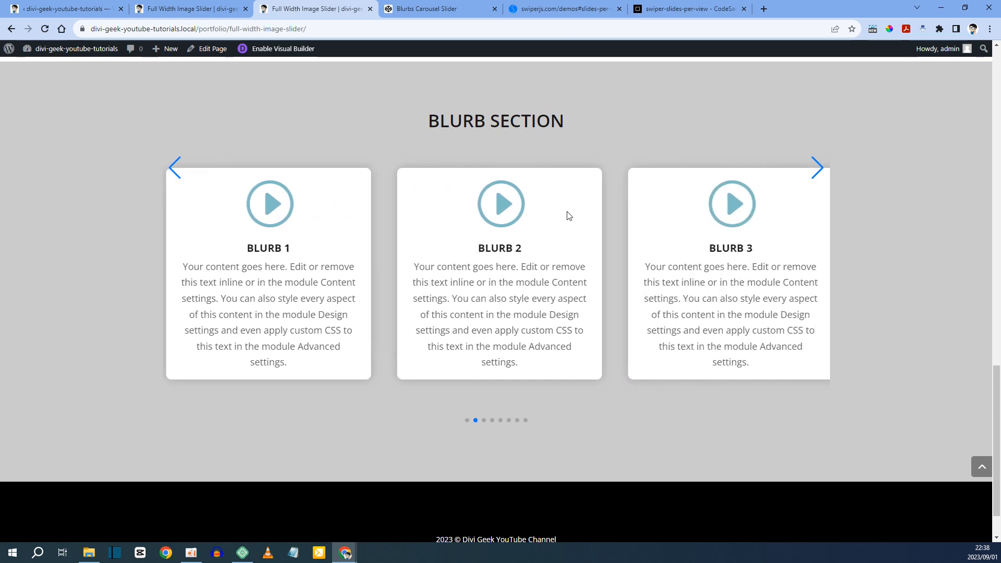
{"action": "left_click_drag", "start_coordinate": [554, 229], "coordinate": [485, 228]}
{"action": "left_click_drag", "start_coordinate": [597, 224], "coordinate": [527, 221]}
{"action": "left_click", "coordinate": [869, 200]}
{"action": "left_click_drag", "start_coordinate": [346, 221], "coordinate": [452, 224]}
{"action": "left_click_drag", "start_coordinate": [287, 228], "coordinate": [530, 233]}
{"action": "left_click_drag", "start_coordinate": [233, 230], "coordinate": [459, 231]}
{"action": "left_click_drag", "start_coordinate": [239, 226], "coordinate": [417, 230]}
{"action": "left_click_drag", "start_coordinate": [186, 225], "coordinate": [394, 230]}
{"action": "left_click_drag", "start_coordinate": [168, 226], "coordinate": [372, 230]}
{"action": "left_click_drag", "start_coordinate": [196, 227], "coordinate": [374, 220]}
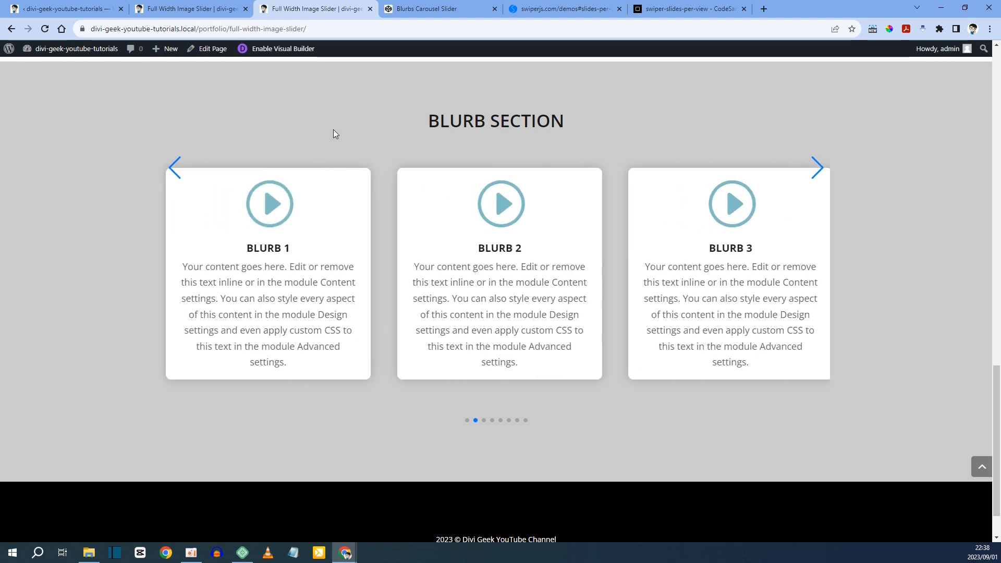
Review the Blurb Carousel code in the snippet and on CodePen, and compare it with the carousel on the live page
{"action": "left_click", "coordinate": [65, 8]}
{"action": "scroll", "coordinate": [182, 332], "scroll_direction": "down", "scroll_amount": 2}
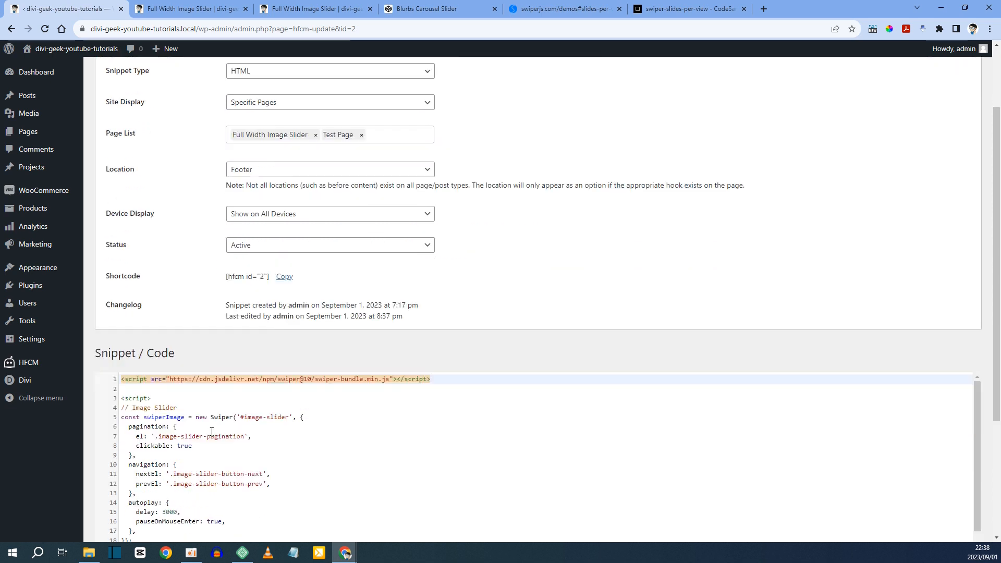
{"action": "scroll", "coordinate": [161, 439], "scroll_direction": "down", "scroll_amount": 2}
{"action": "scroll", "coordinate": [170, 428], "scroll_direction": "up", "scroll_amount": 2}
{"action": "scroll", "coordinate": [170, 427], "scroll_direction": "down", "scroll_amount": 2}
{"action": "scroll", "coordinate": [160, 312], "scroll_direction": "down", "scroll_amount": 3}
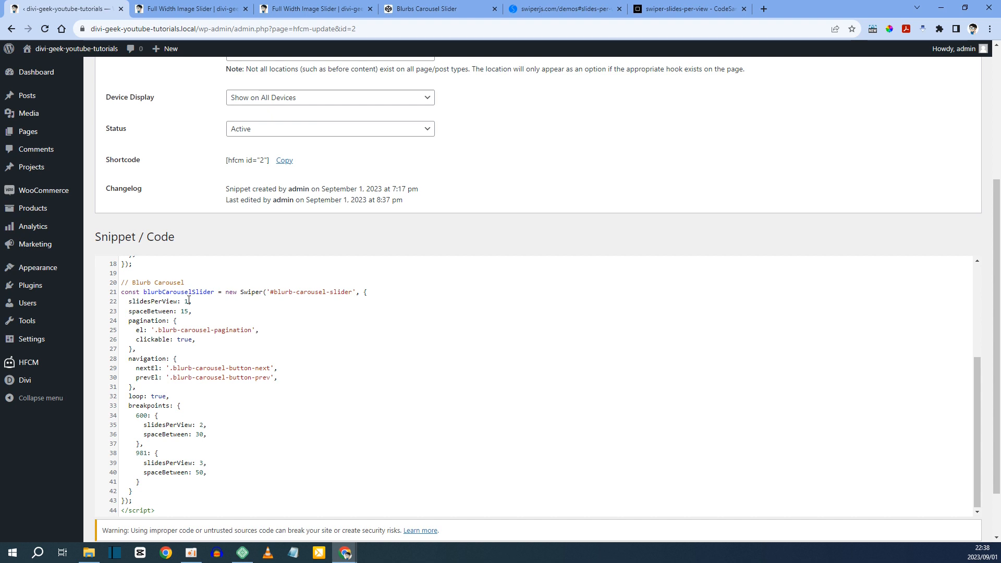
{"action": "left_click", "coordinate": [440, 6]}
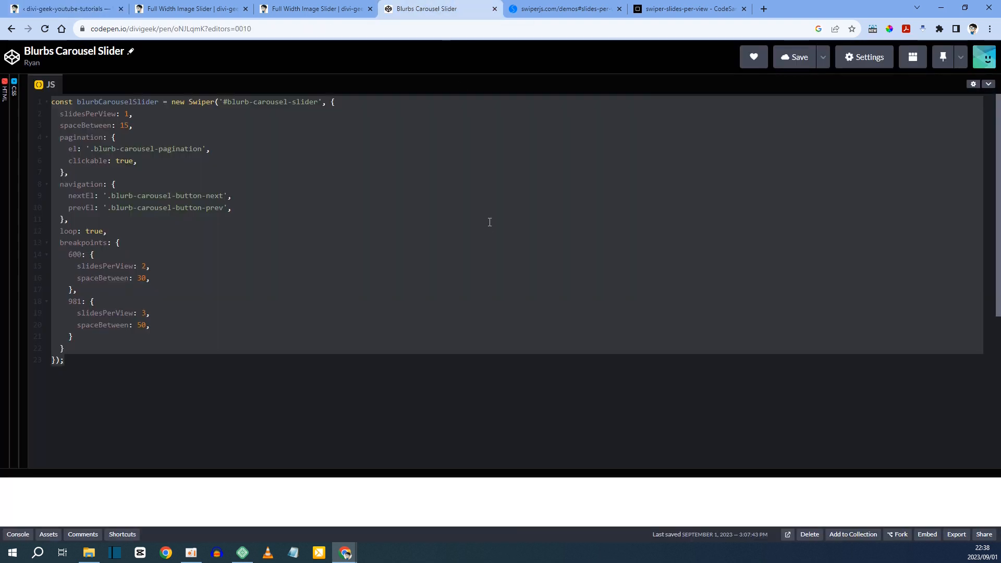
{"action": "left_click", "coordinate": [318, 8]}
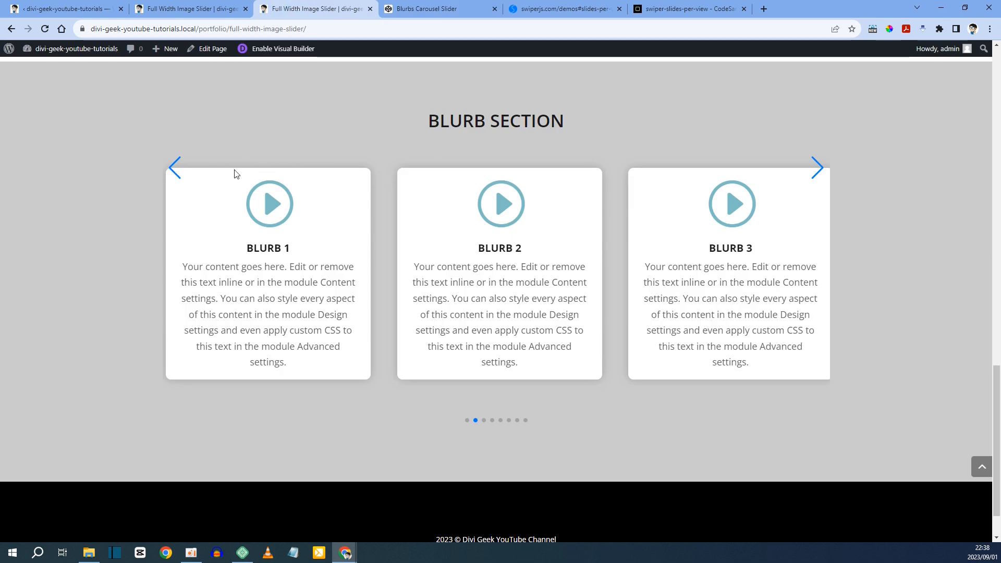
Show the page layers in the Divi builder and expand the blurb section's second row to list its columns
{"action": "left_click", "coordinate": [190, 8]}
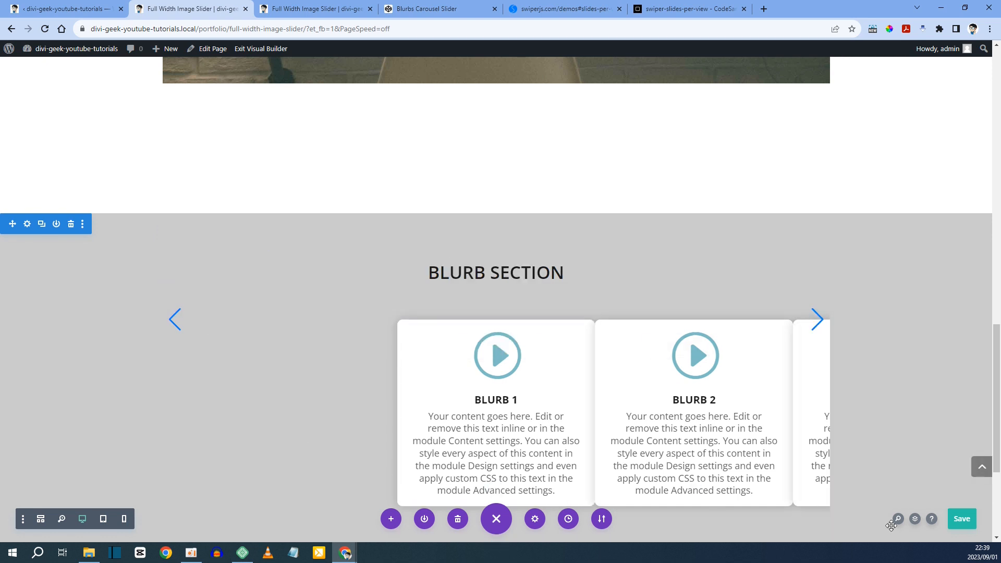
{"action": "left_click", "coordinate": [916, 519]}
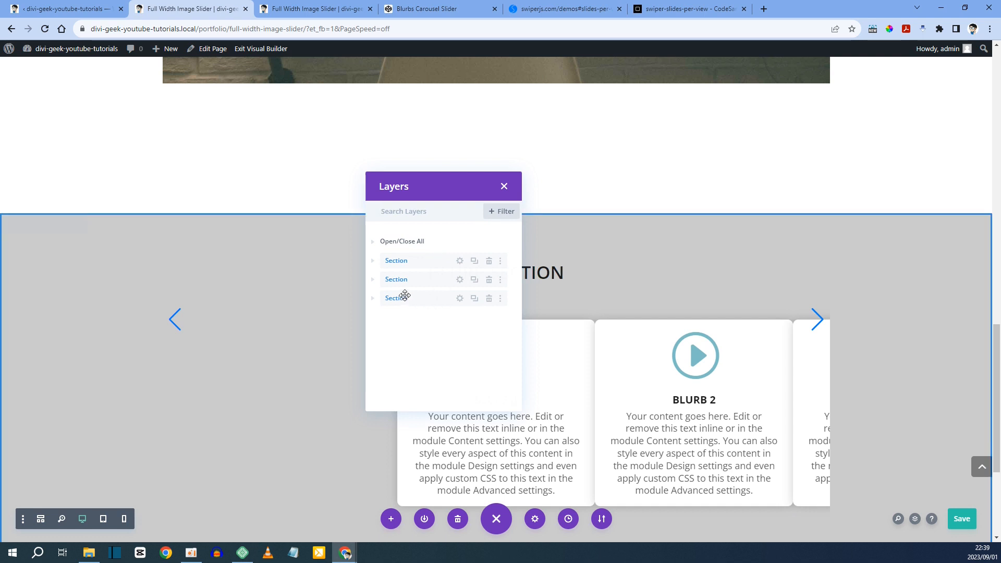
{"action": "left_click", "coordinate": [373, 299]}
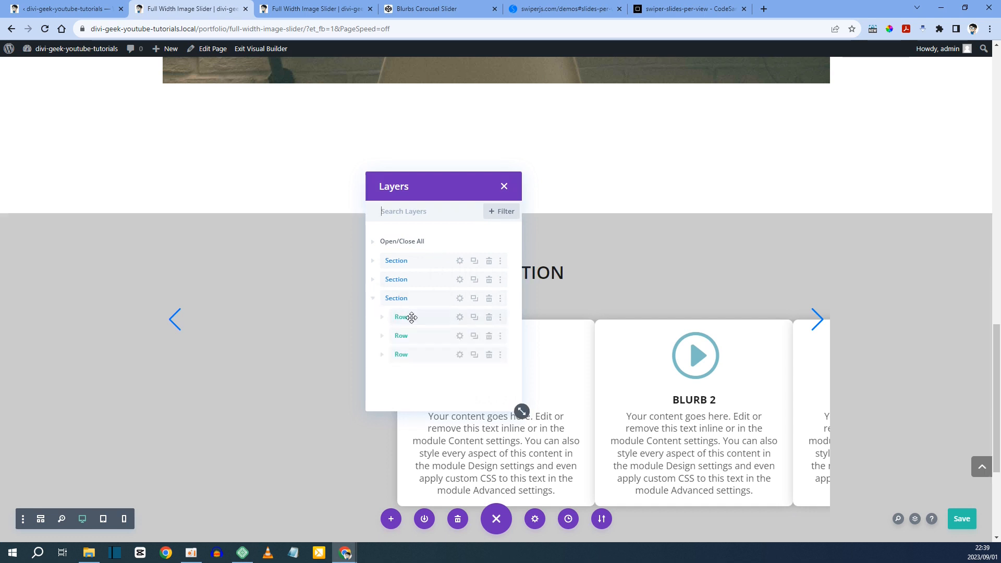
{"action": "left_click", "coordinate": [384, 336]}
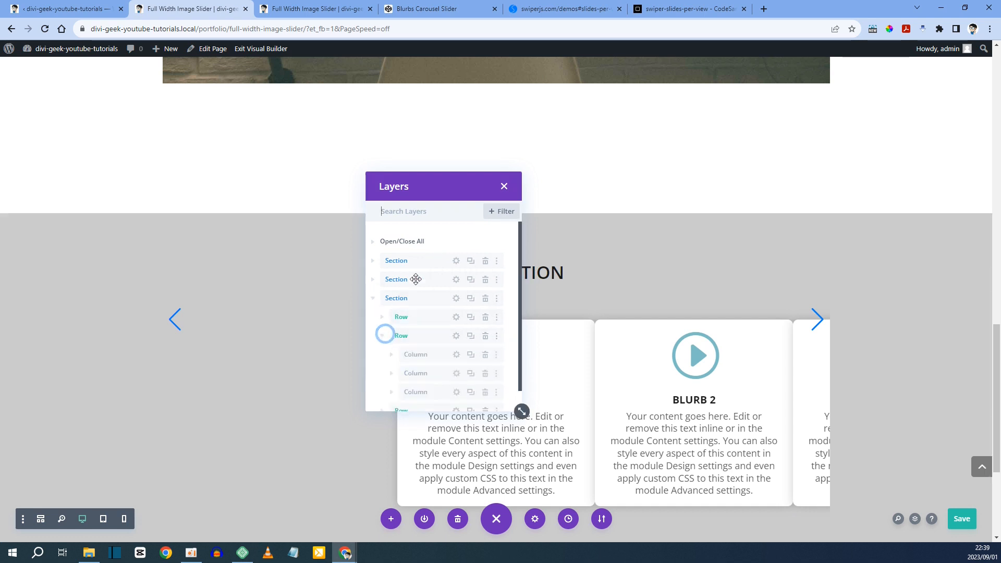
{"action": "left_click_drag", "start_coordinate": [447, 197], "coordinate": [764, 145]}
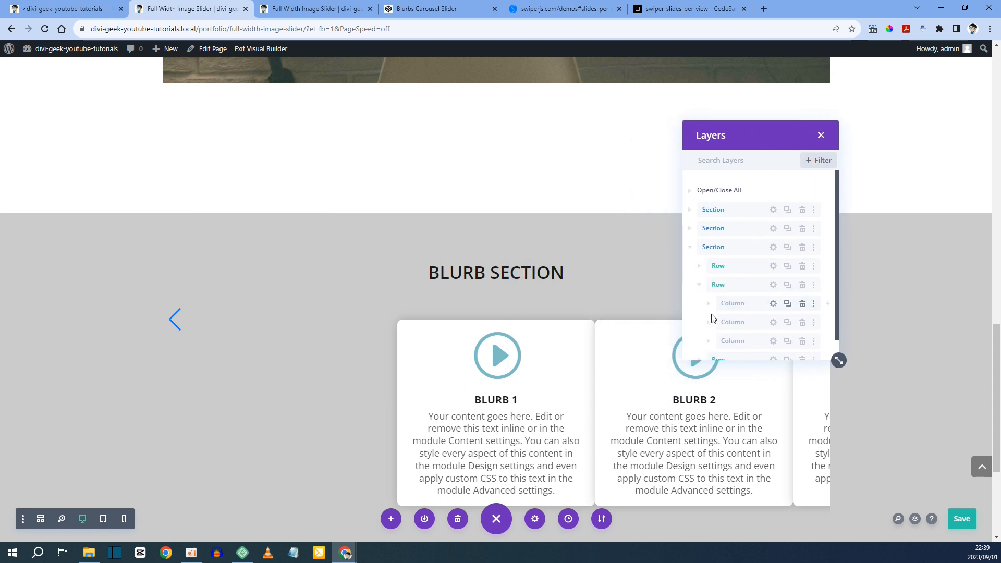
Set the first column of the blurb row to Absolute position with the middle-left location
{"action": "left_click", "coordinate": [773, 304]}
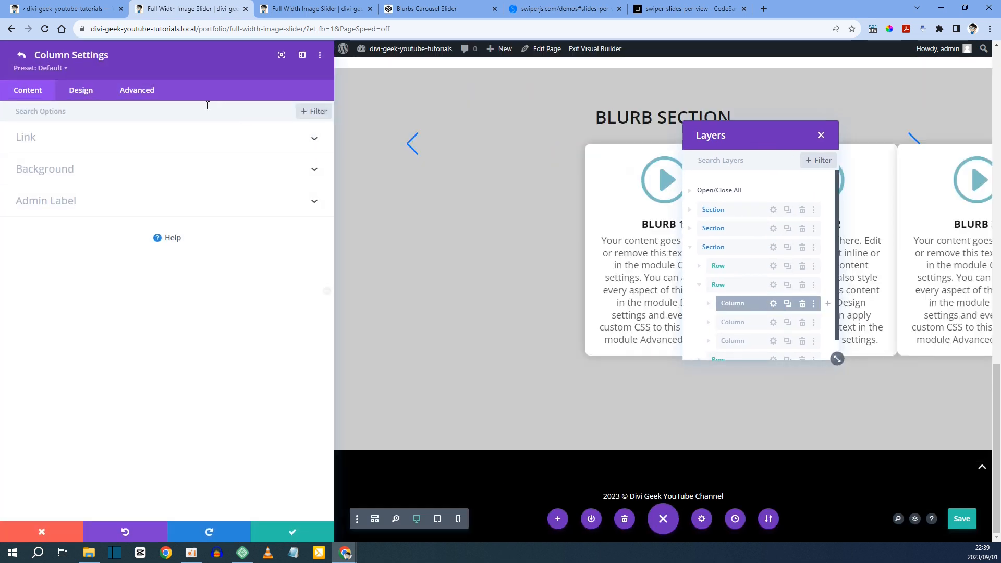
{"action": "left_click", "coordinate": [131, 92]}
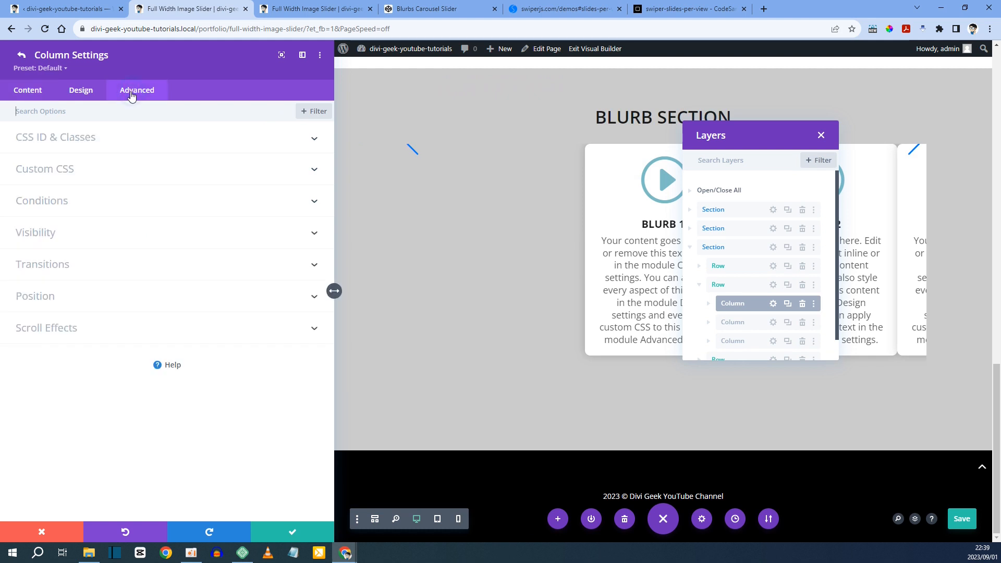
{"action": "left_click", "coordinate": [40, 296]}
{"action": "left_click", "coordinate": [83, 177]}
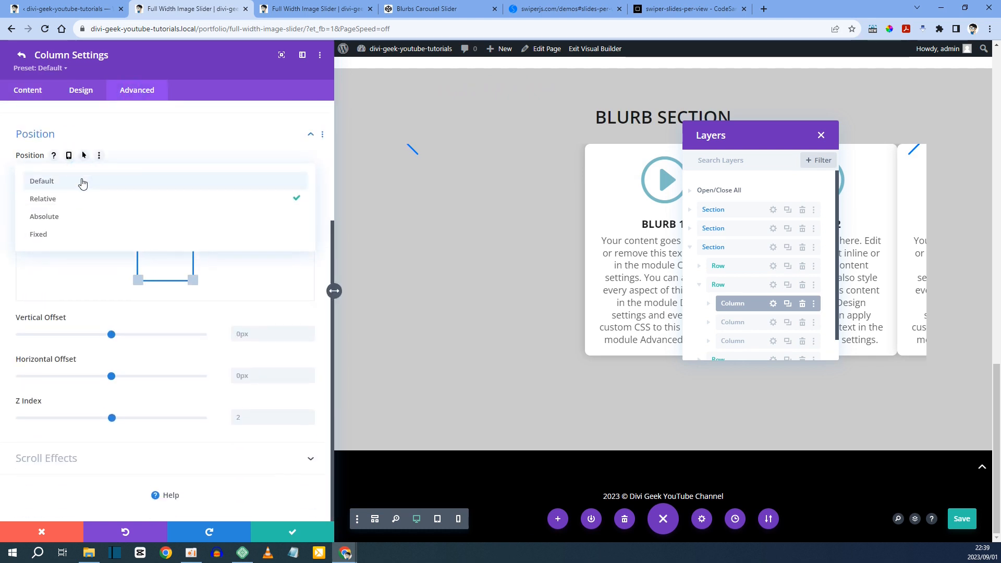
{"action": "left_click", "coordinate": [74, 216]}
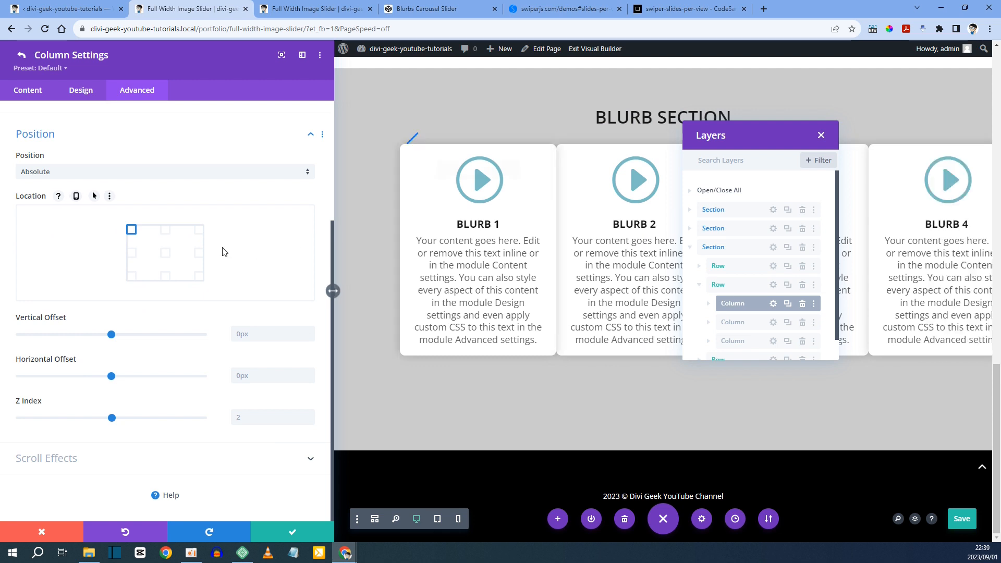
{"action": "left_click", "coordinate": [131, 253]}
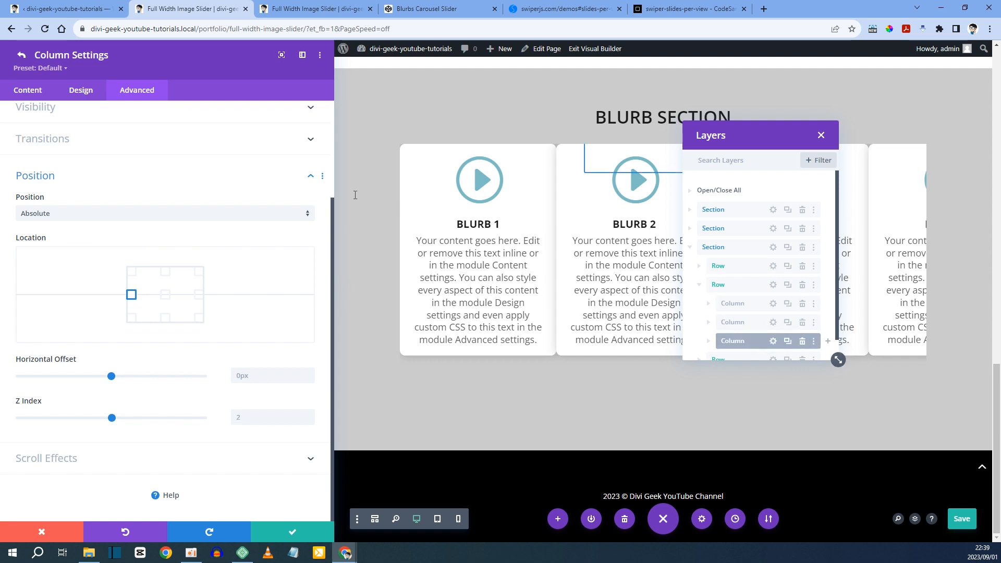
Set the blurb row's next-arrow column to Absolute position with the middle-right location and save the page
{"action": "left_click", "coordinate": [137, 90]}
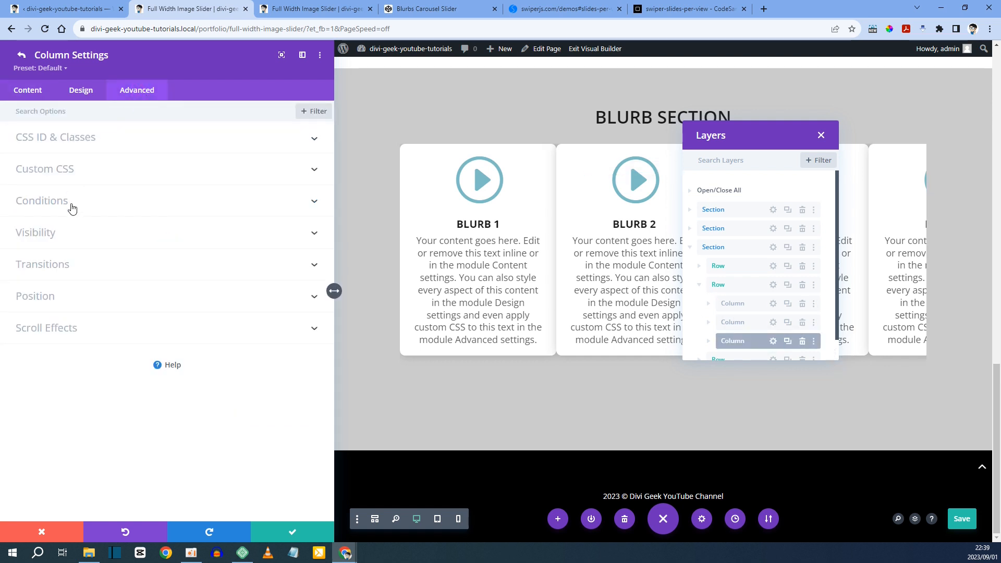
{"action": "left_click", "coordinate": [55, 296]}
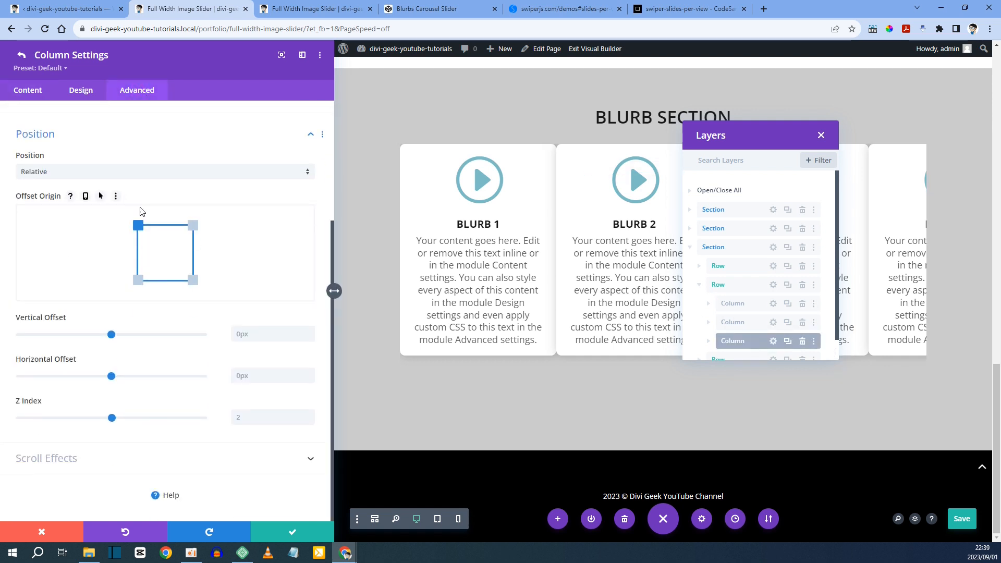
{"action": "left_click", "coordinate": [107, 168]}
{"action": "left_click", "coordinate": [100, 217]}
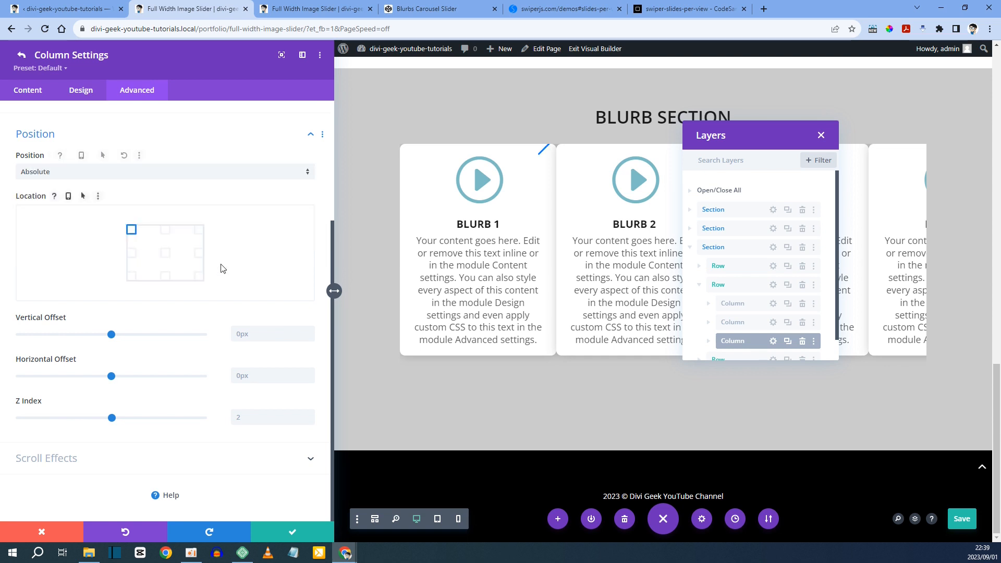
{"action": "left_click", "coordinate": [196, 252]}
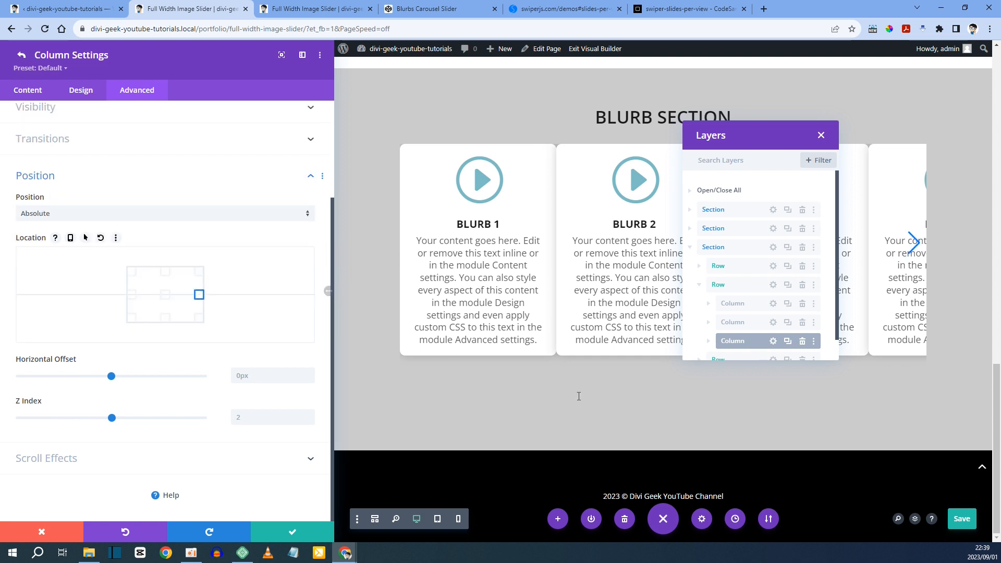
{"action": "left_click", "coordinate": [955, 519]}
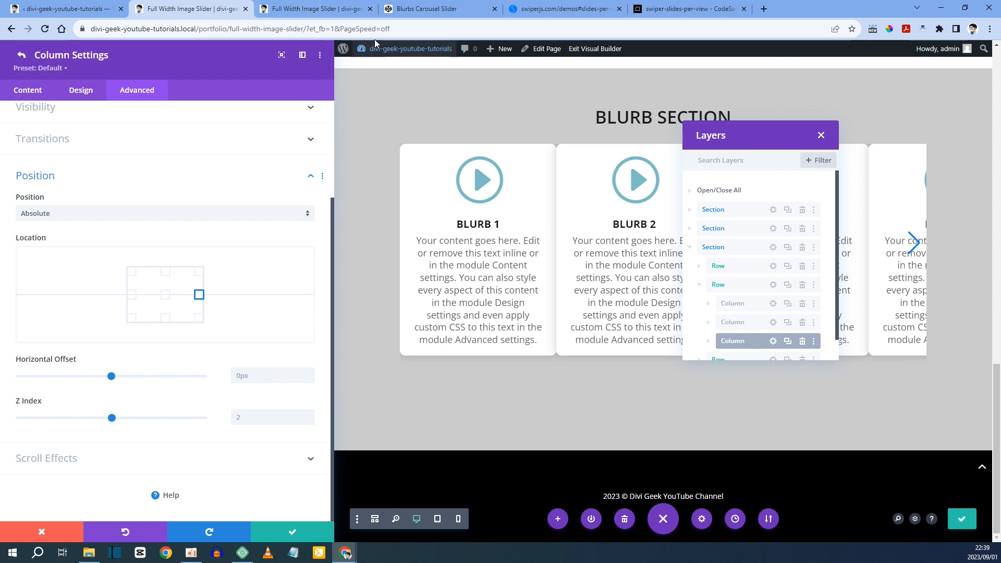
Test the blurb carousel on the live page using the next and previous arrows and the pagination dots
{"action": "left_click", "coordinate": [318, 8]}
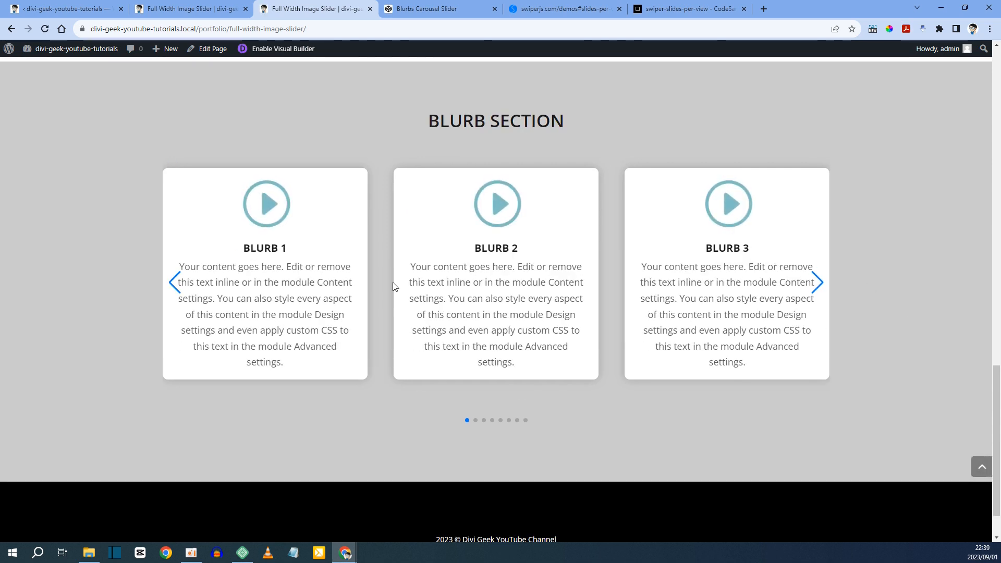
{"action": "left_click", "coordinate": [820, 287]}
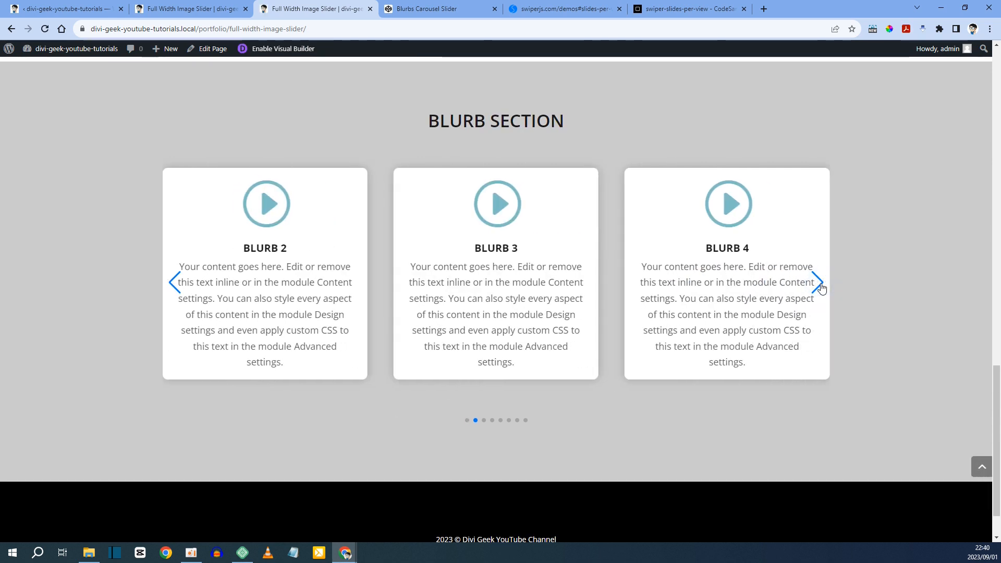
{"action": "left_click", "coordinate": [821, 287]}
{"action": "left_click", "coordinate": [820, 287]}
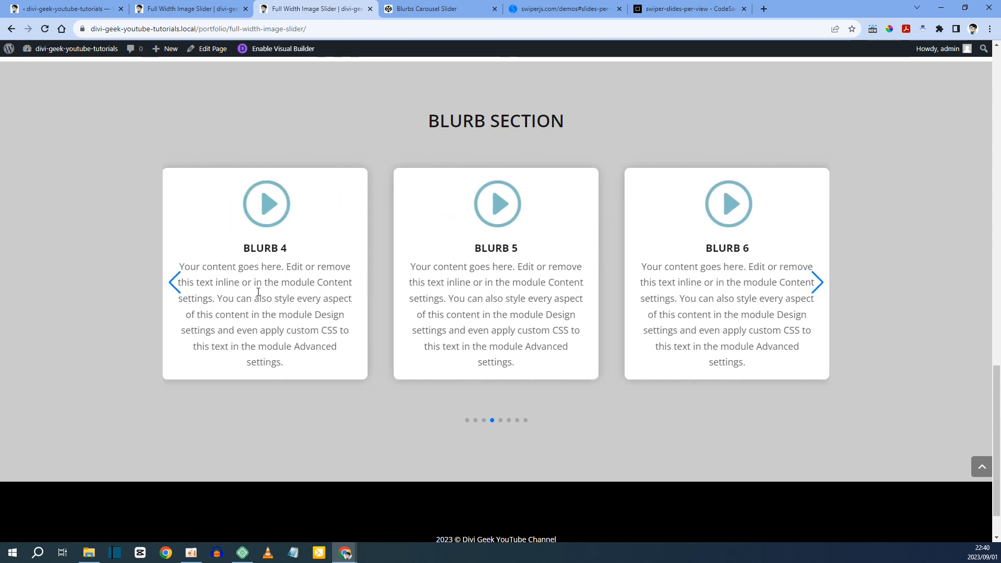
{"action": "left_click", "coordinate": [179, 288]}
{"action": "left_click", "coordinate": [179, 288]}
{"action": "left_click", "coordinate": [178, 288]}
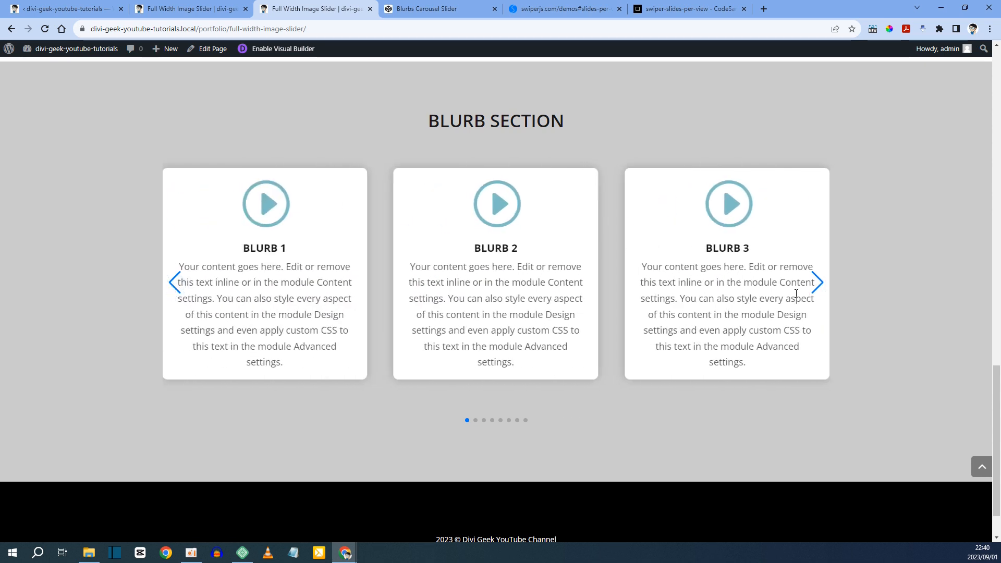
{"action": "left_click", "coordinate": [476, 419]}
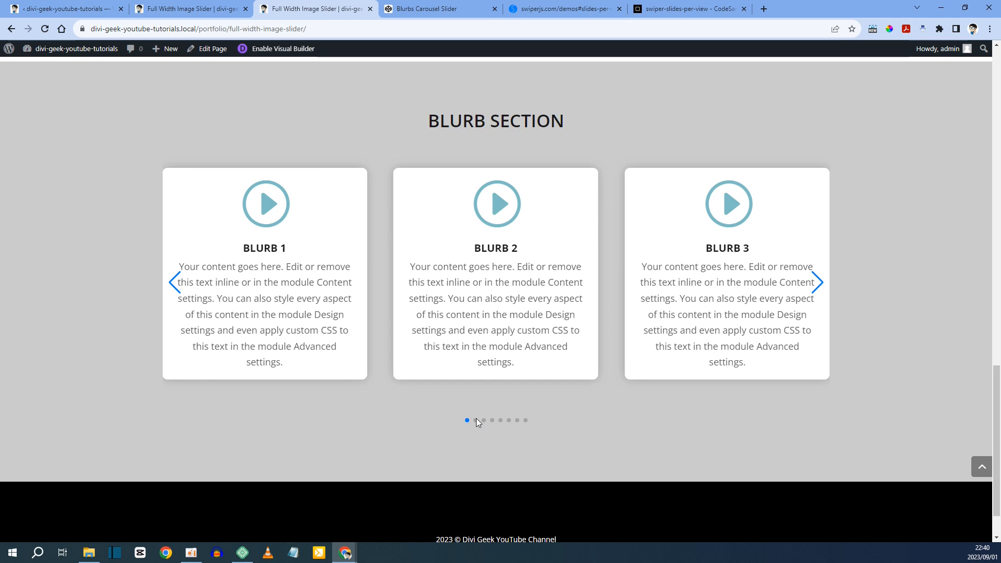
{"action": "left_click", "coordinate": [486, 421]}
{"action": "left_click", "coordinate": [468, 420]}
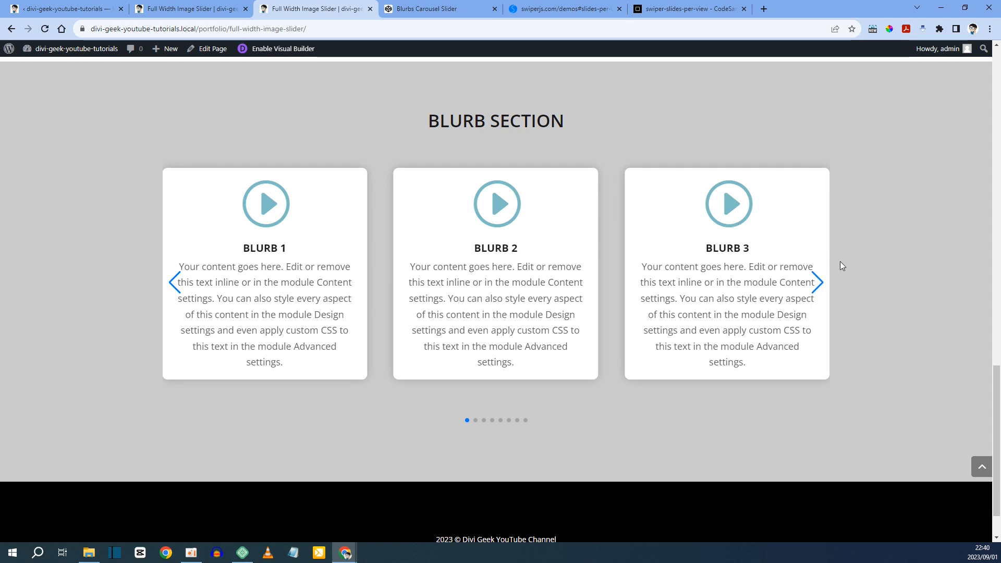
Set the next-arrow column's horizontal offset to 100px, save the page and check the arrow on the live page
{"action": "left_click", "coordinate": [209, 9]}
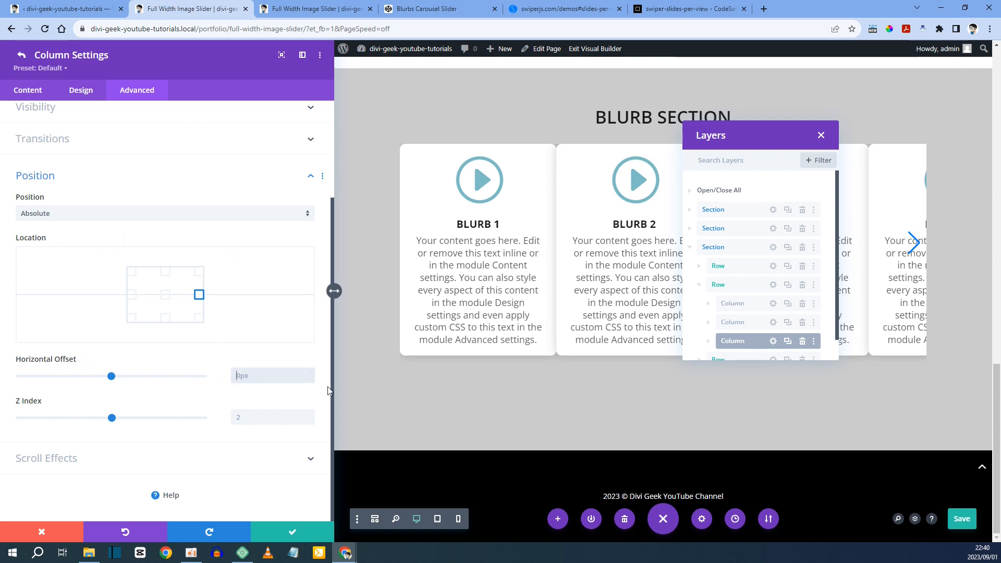
{"action": "type", "text": "100px"}
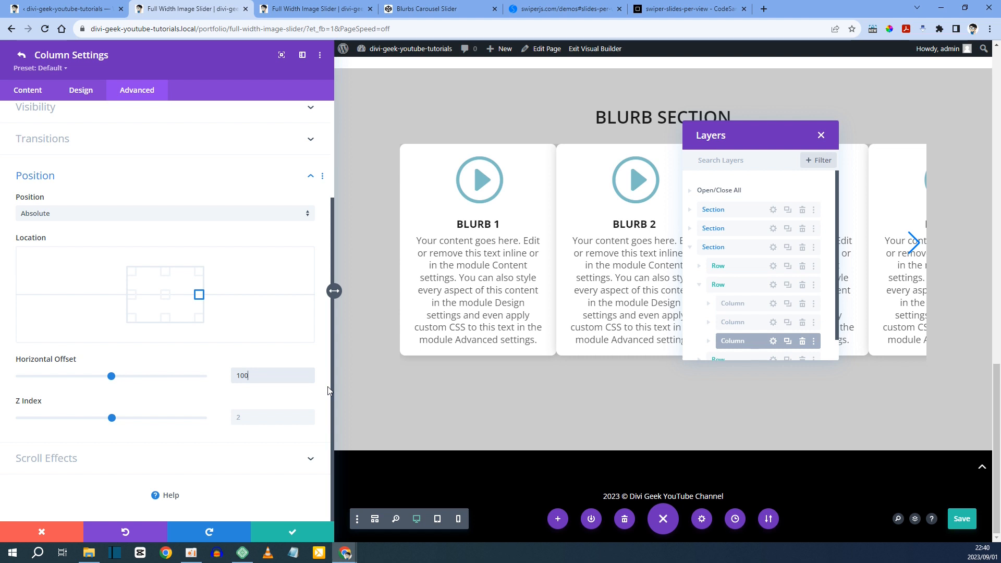
{"action": "left_click", "coordinate": [959, 517]}
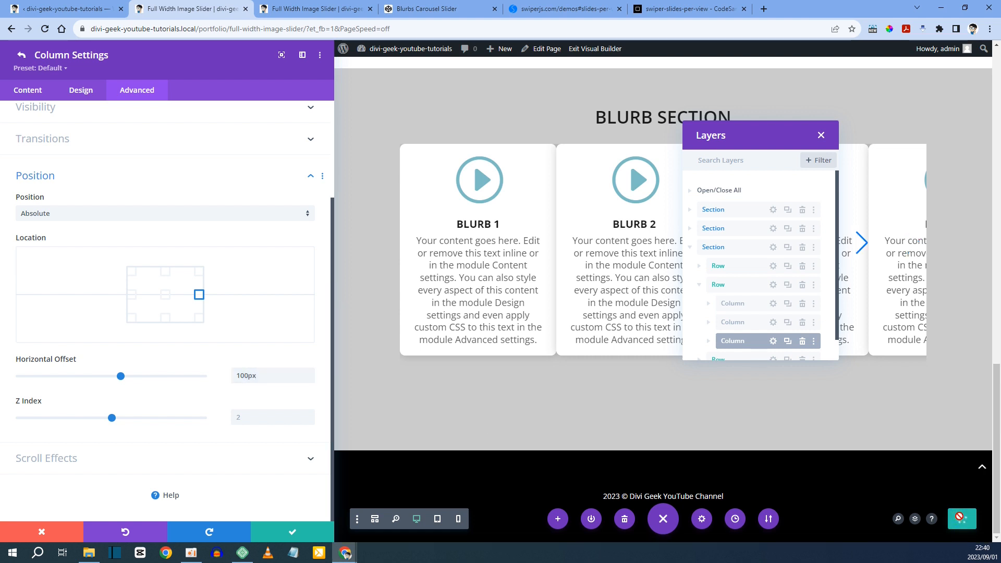
{"action": "left_click", "coordinate": [327, 4]}
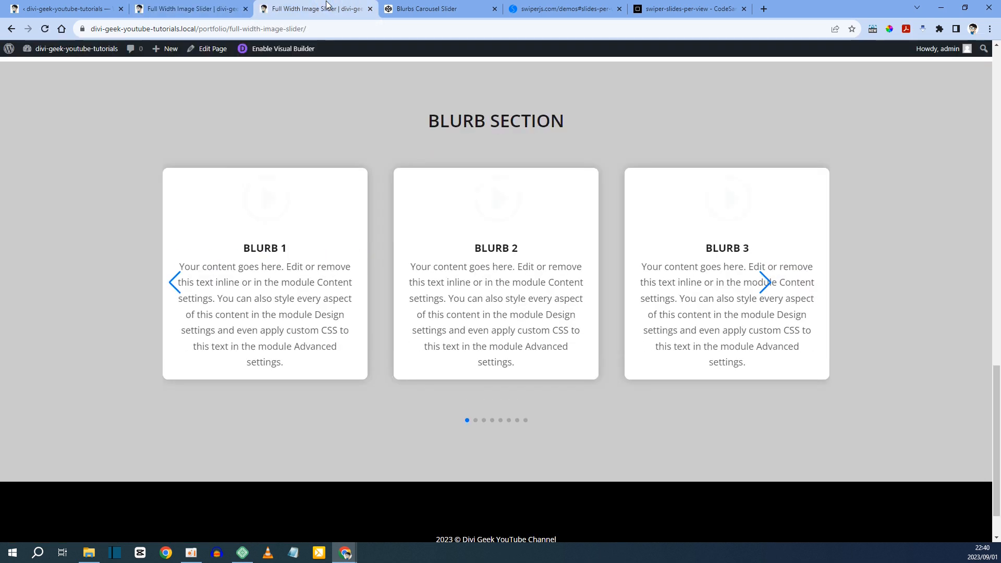
Change the next-arrow column's horizontal offset to -100px, save the page and view the live carousel
{"action": "left_click", "coordinate": [222, 5]}
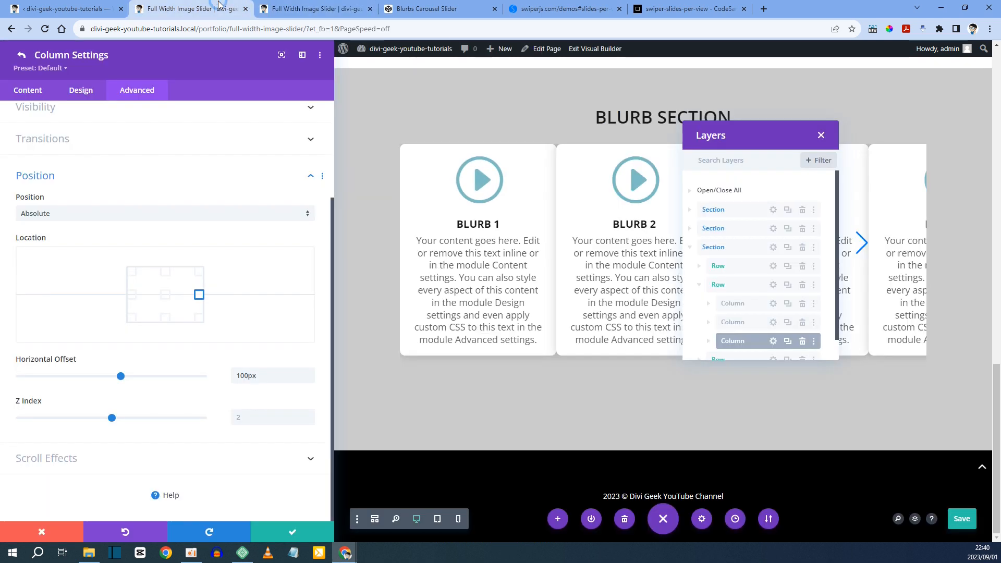
{"action": "left_click", "coordinate": [239, 371]}
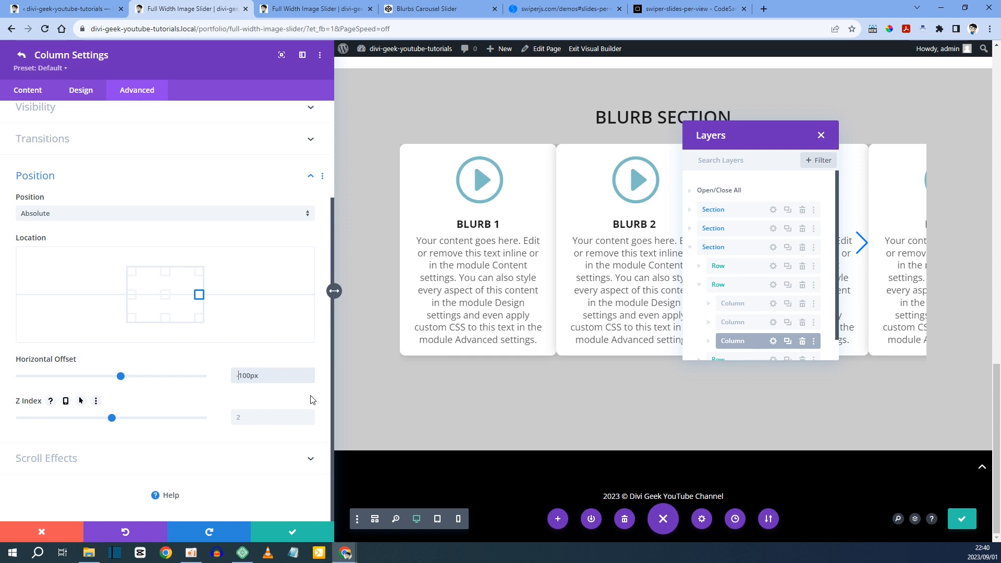
{"action": "type", "text": "-"}
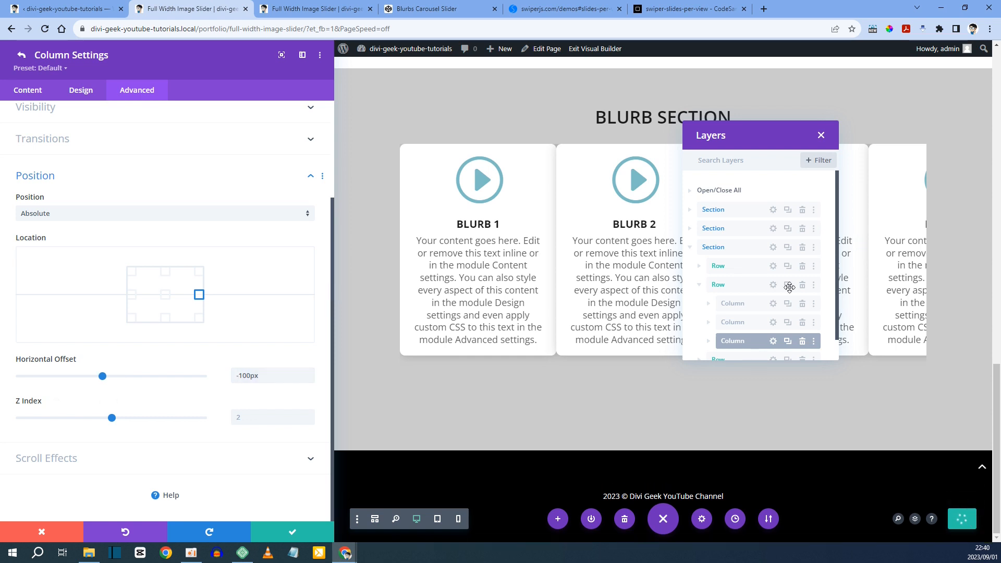
{"action": "left_click", "coordinate": [314, 6]}
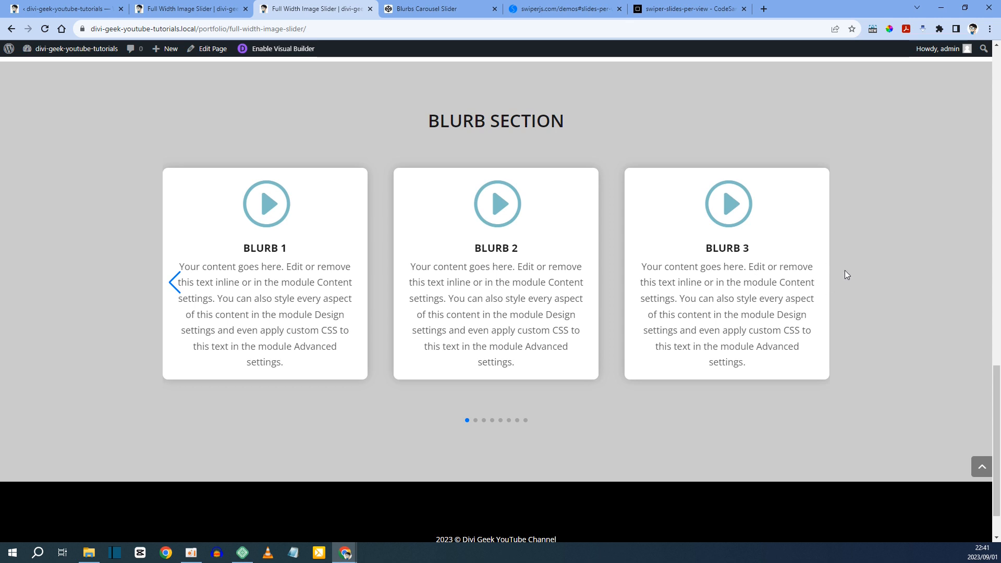
Clear the next-arrow column's horizontal offset and accept the column and row settings
{"action": "left_click", "coordinate": [191, 9]}
{"action": "left_click_drag", "start_coordinate": [264, 376], "coordinate": [209, 384]}
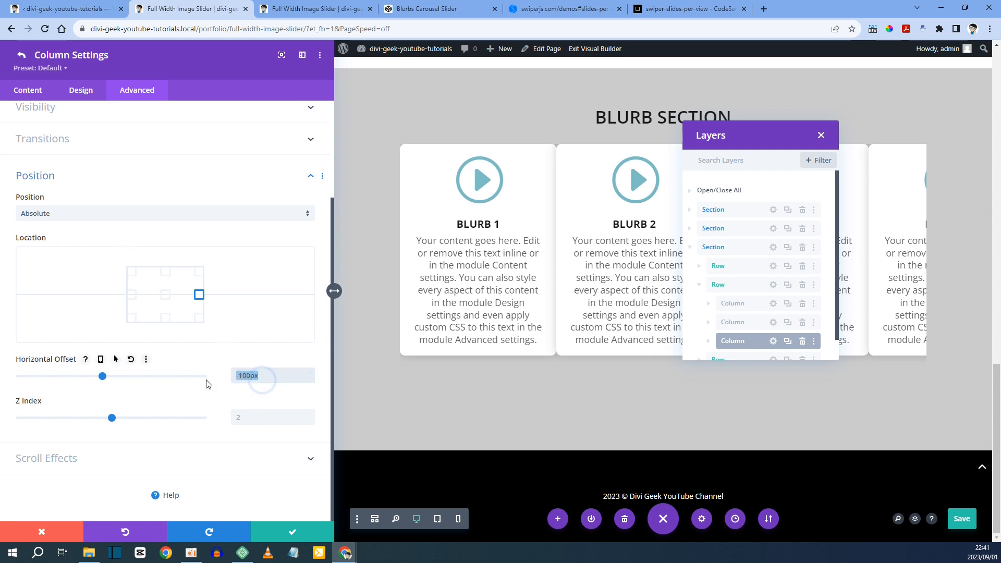
{"action": "left_click", "coordinate": [292, 535]}
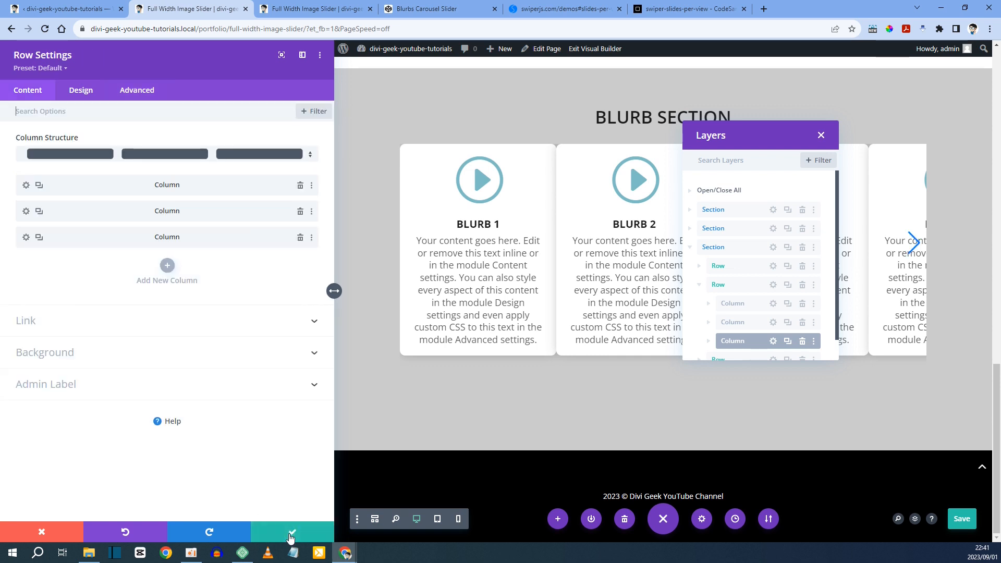
{"action": "left_click", "coordinate": [290, 534]}
Compare the arrow placement of the image slider and the blurb carousel on the live page and in the builder
{"action": "key", "text": "ctrl+Tab"}
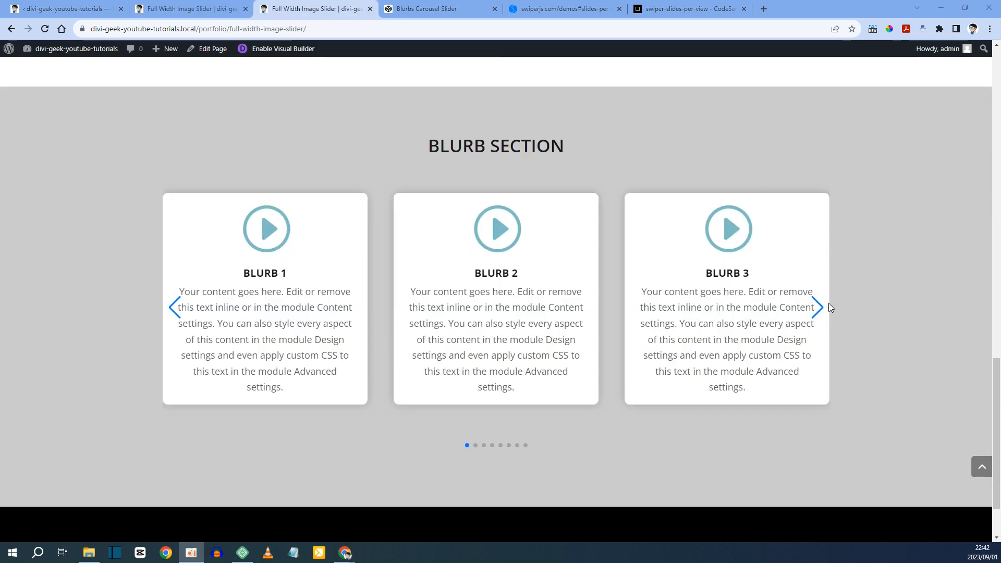
{"action": "scroll", "coordinate": [245, 246], "scroll_direction": "up", "scroll_amount": 7}
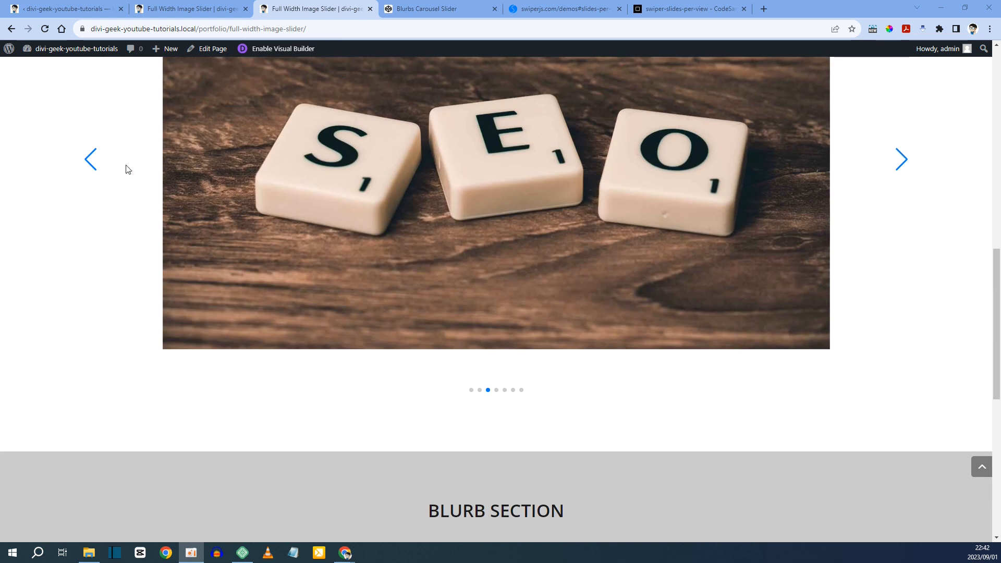
{"action": "scroll", "coordinate": [974, 192], "scroll_direction": "down", "scroll_amount": 3}
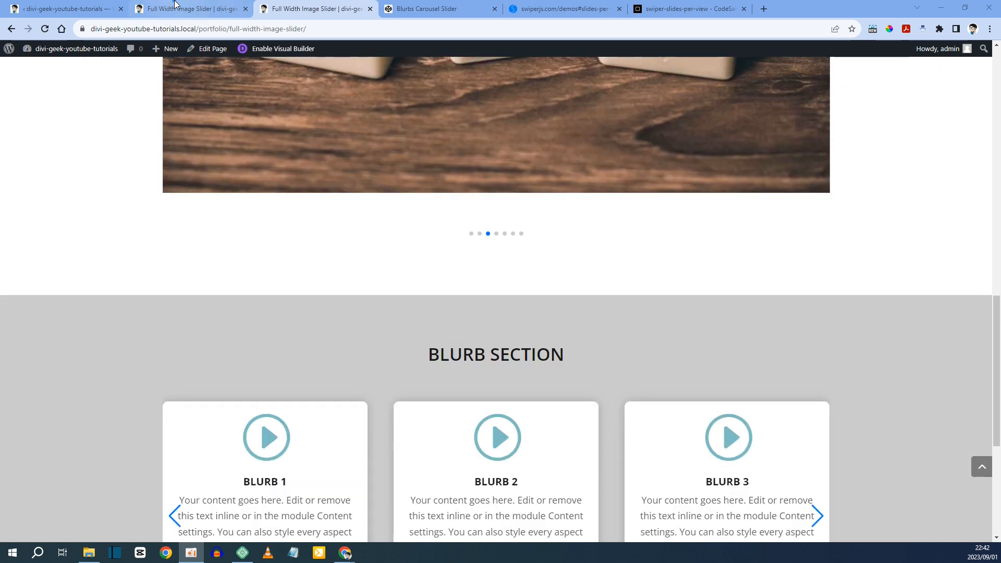
{"action": "left_click", "coordinate": [187, 8]}
{"action": "scroll", "coordinate": [346, 275], "scroll_direction": "down", "scroll_amount": 3}
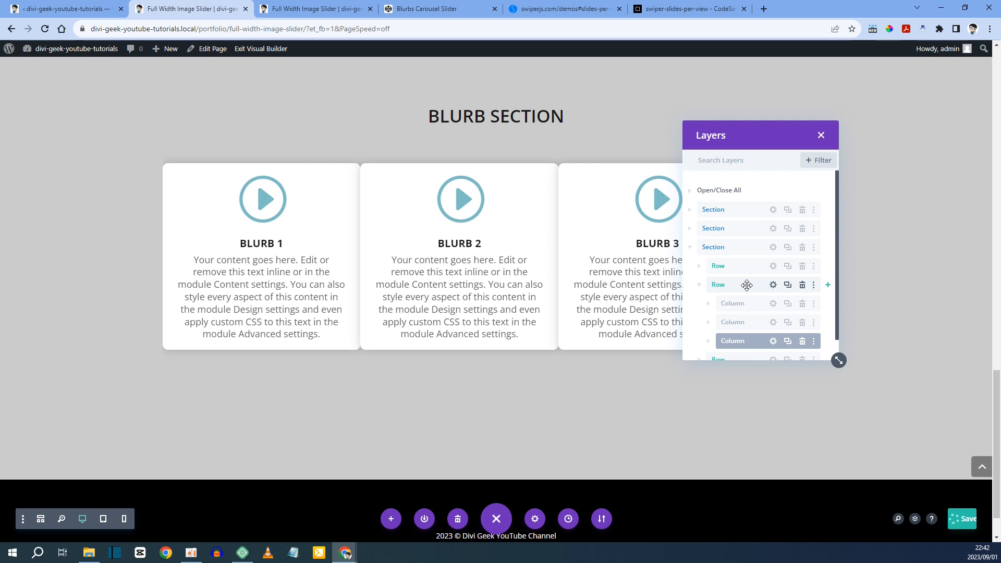
{"action": "scroll", "coordinate": [570, 241], "scroll_direction": "up", "scroll_amount": 8}
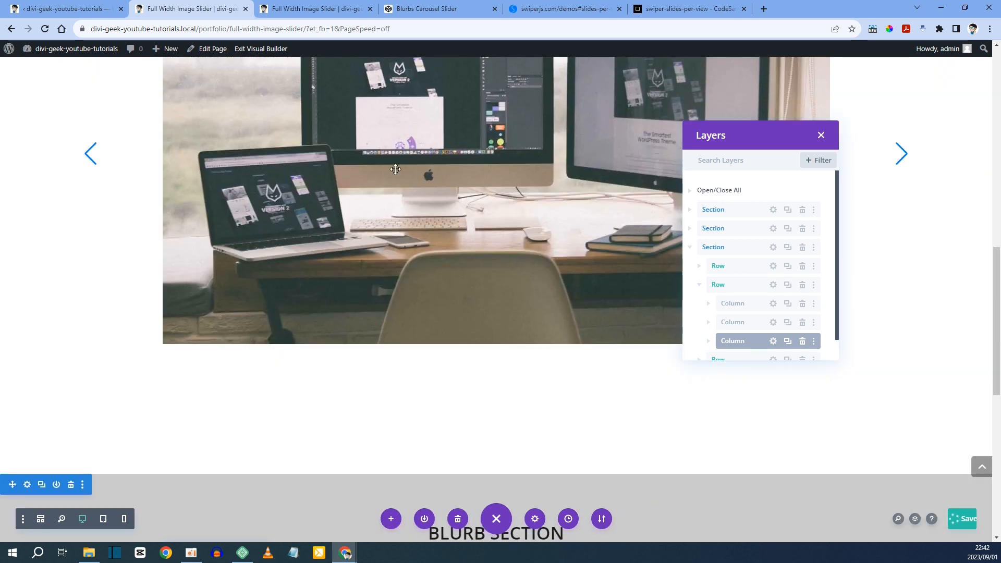
{"action": "scroll", "coordinate": [396, 209], "scroll_direction": "down", "scroll_amount": 4}
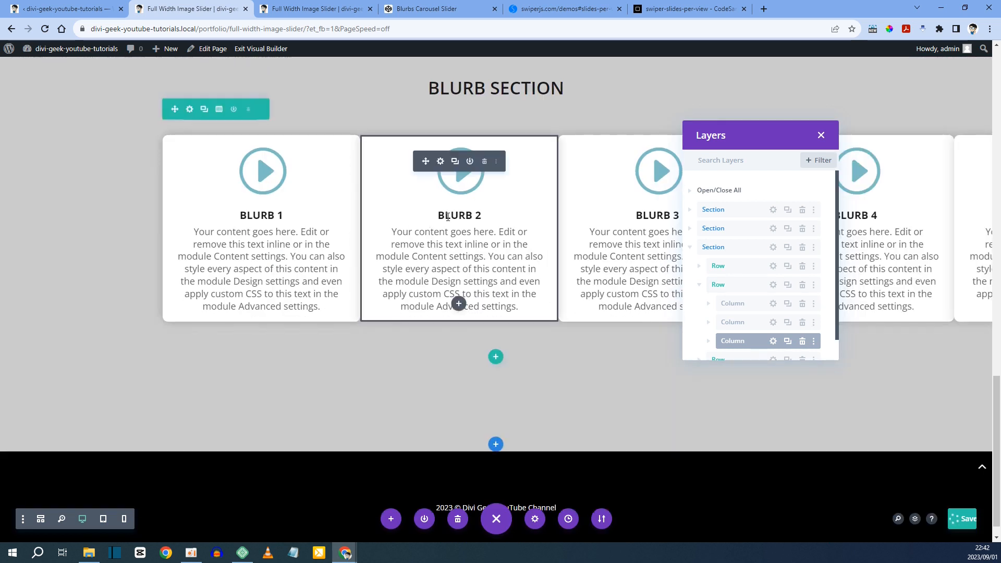
Inspect the live page's blurb section and preview it in device emulation as an iPhone 6/7/8 Plus
{"action": "key", "text": "ctrl+Tab"}
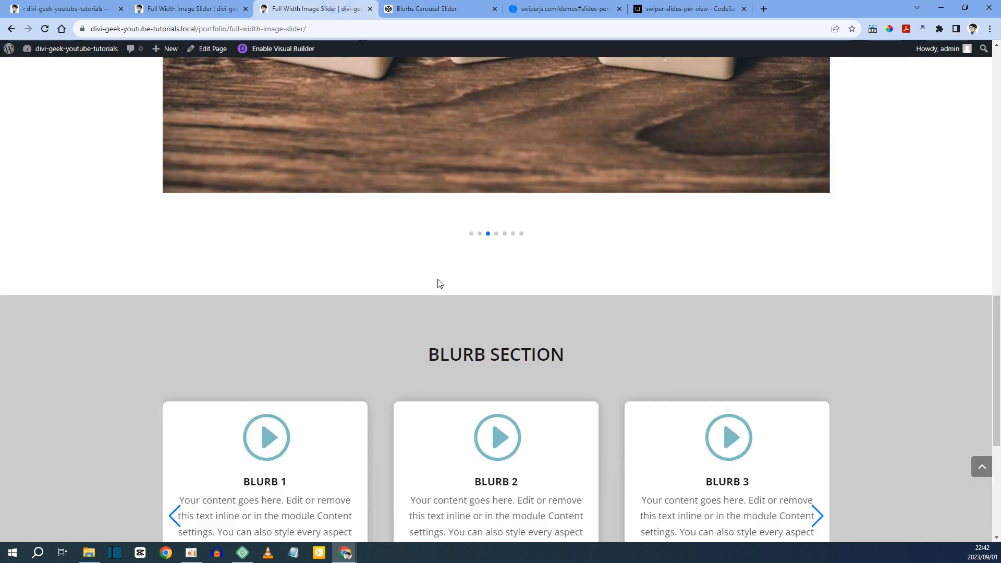
{"action": "scroll", "coordinate": [405, 284], "scroll_direction": "down", "scroll_amount": 5}
{"action": "right_click", "coordinate": [368, 276]}
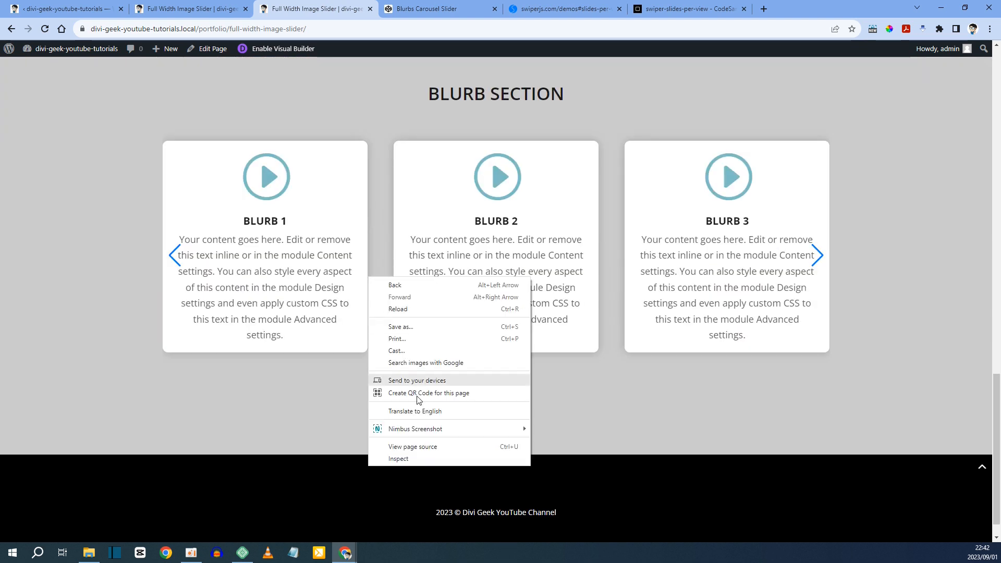
{"action": "left_click", "coordinate": [411, 457]}
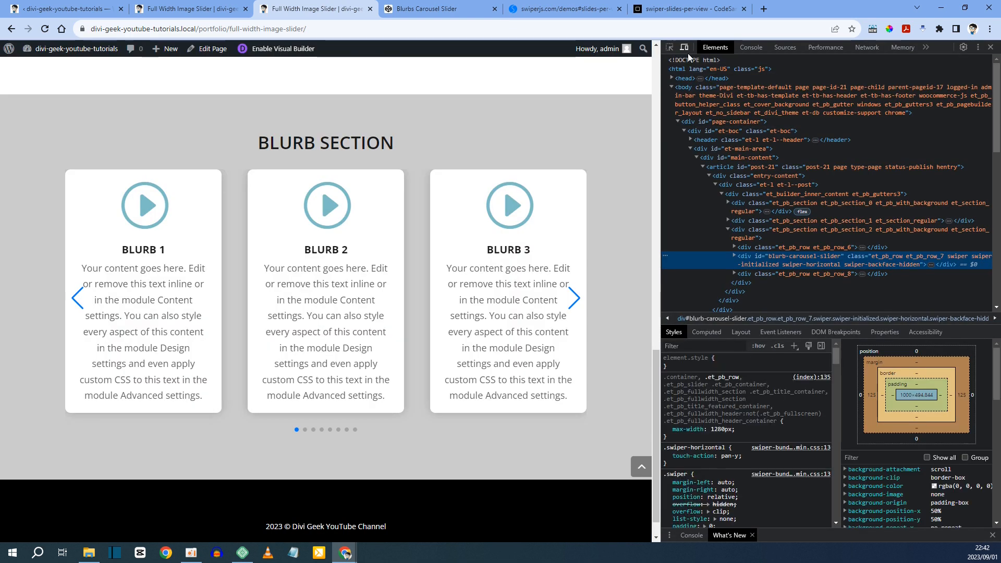
{"action": "left_click", "coordinate": [685, 48]}
{"action": "left_click", "coordinate": [262, 47]}
{"action": "left_click", "coordinate": [284, 90]}
Examine the blurb section in the mobile preview and advance the carousel by two slides
{"action": "scroll", "coordinate": [358, 290], "scroll_direction": "up", "scroll_amount": 5}
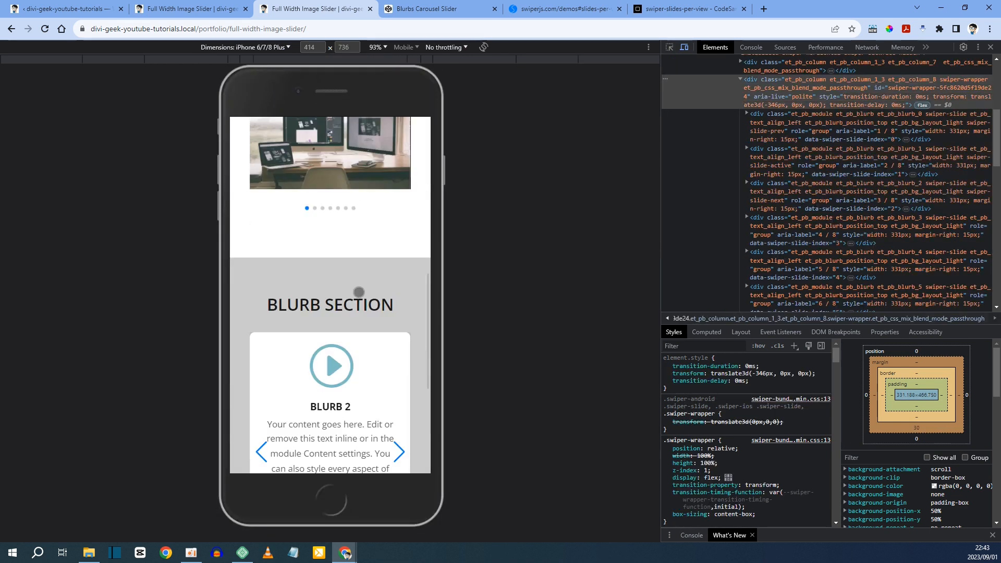
{"action": "scroll", "coordinate": [358, 290], "scroll_direction": "down", "scroll_amount": 5}
{"action": "scroll", "coordinate": [358, 291], "scroll_direction": "up", "scroll_amount": 3}
{"action": "left_click", "coordinate": [399, 352]}
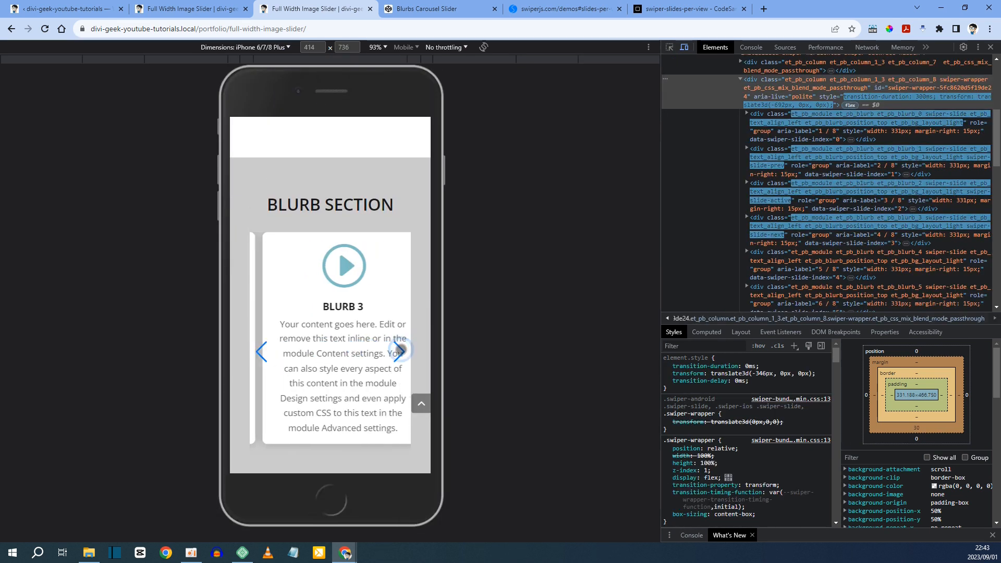
{"action": "left_click", "coordinate": [399, 352]}
Check the Blurb Carousel settings in the snippet code and test both carousel arrows again in the mobile preview
{"action": "left_click", "coordinate": [99, 5]}
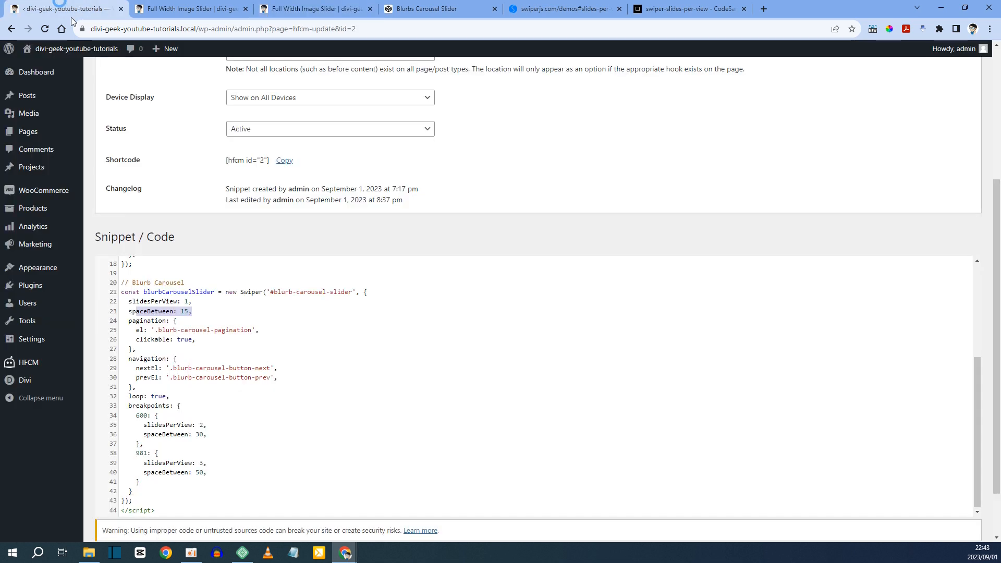
{"action": "left_click", "coordinate": [135, 320]}
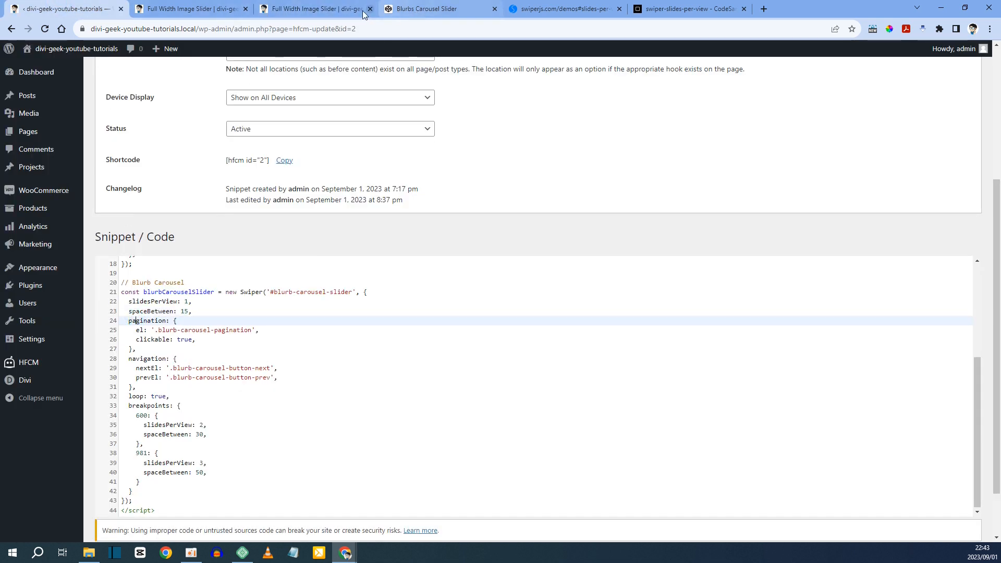
{"action": "left_click", "coordinate": [313, 9]}
{"action": "left_click", "coordinate": [399, 350]}
{"action": "left_click", "coordinate": [262, 349]}
{"action": "left_click", "coordinate": [399, 352]}
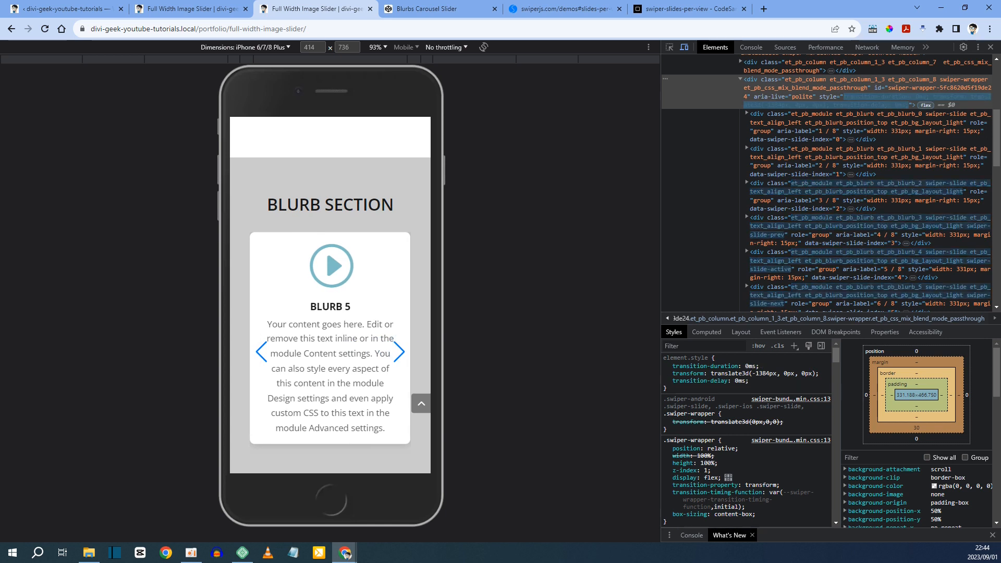
Swipe the mobile preview's blurb carousel back one slide and inspect the active slide's element and margin
{"action": "left_click_drag", "start_coordinate": [358, 318], "coordinate": [452, 319]}
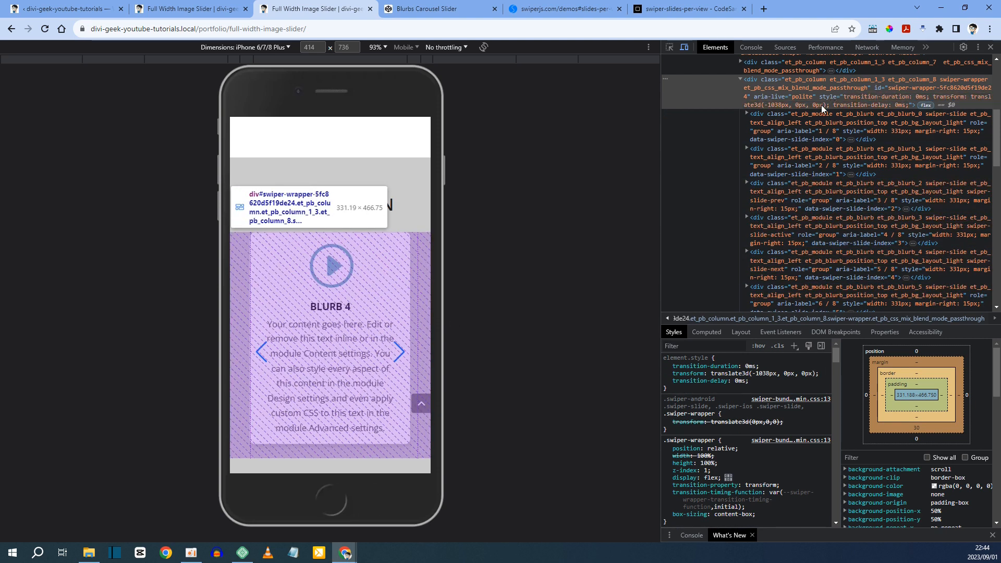
{"action": "right_click", "coordinate": [378, 268]}
{"action": "left_click", "coordinate": [407, 450]}
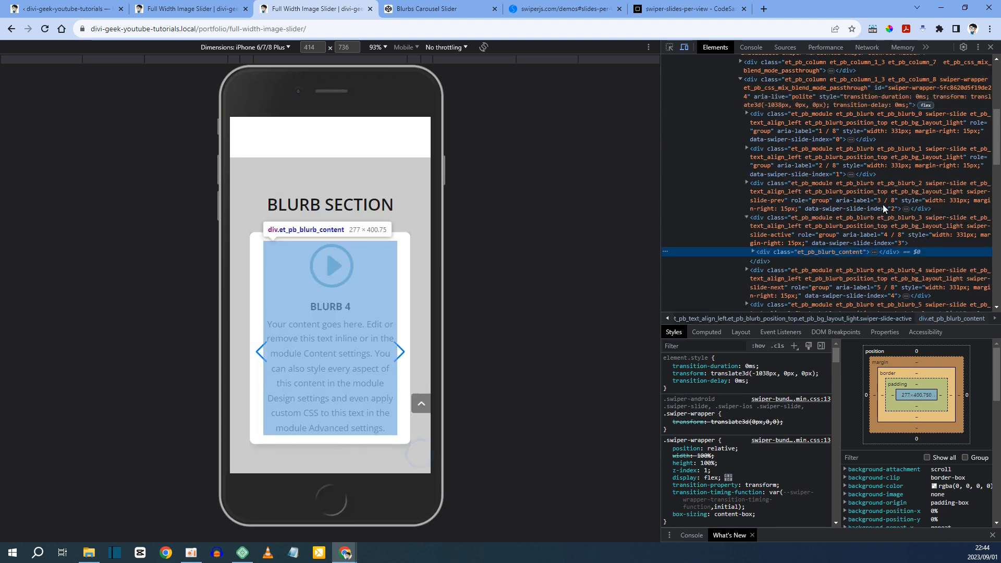
{"action": "left_click", "coordinate": [849, 225]}
{"action": "scroll", "coordinate": [849, 224], "scroll_direction": "down", "scroll_amount": 2}
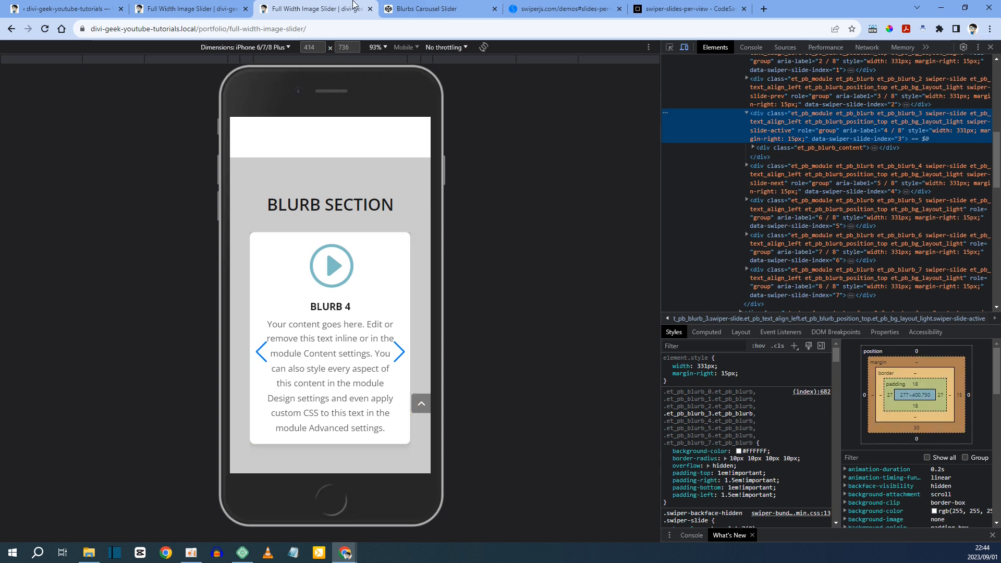
Check the spaceBetween and pagination settings of the Blurb Carousel in the snippet code
{"action": "left_click", "coordinate": [58, 9]}
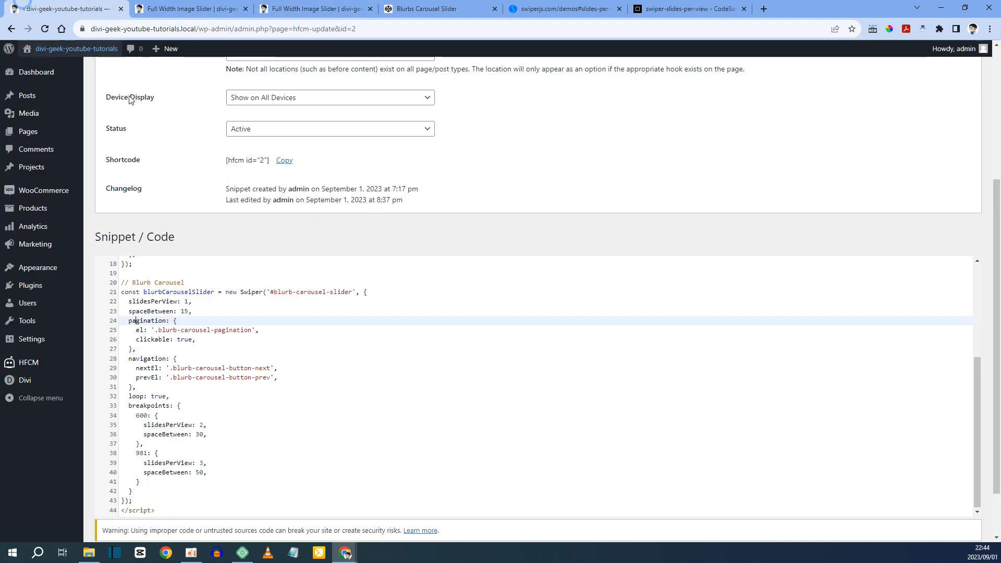
{"action": "left_click_drag", "start_coordinate": [129, 312], "coordinate": [183, 312]}
{"action": "left_click", "coordinate": [152, 320]}
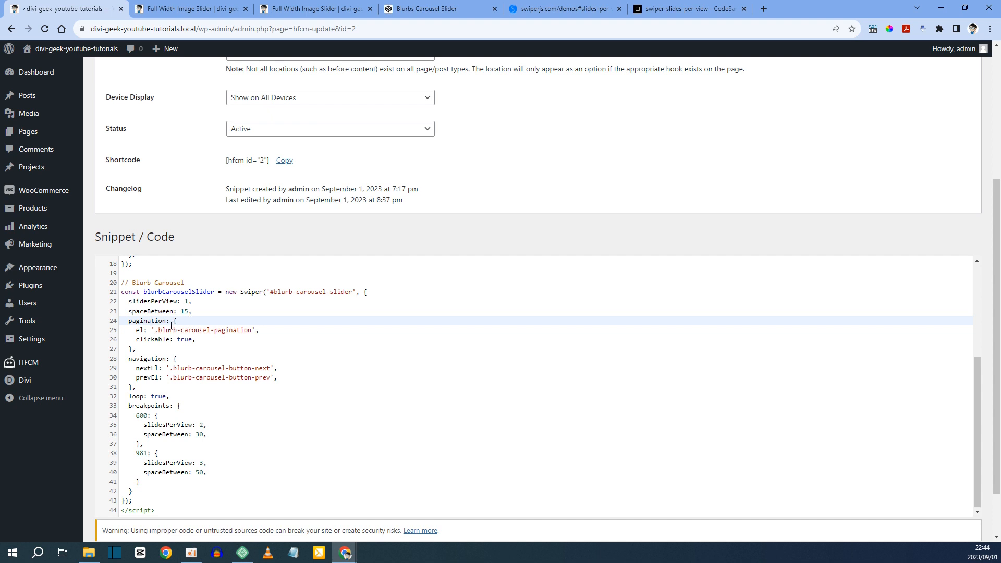
Test the blurb carousel's pagination dots one after another through the last one in the mobile preview
{"action": "left_click", "coordinate": [334, 9]}
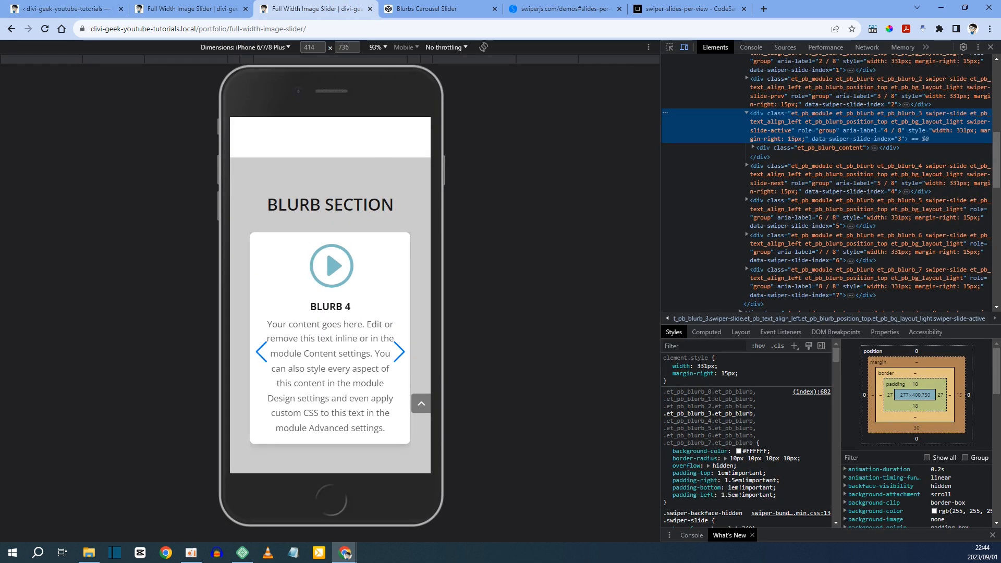
{"action": "scroll", "coordinate": [326, 388], "scroll_direction": "down", "scroll_amount": 2}
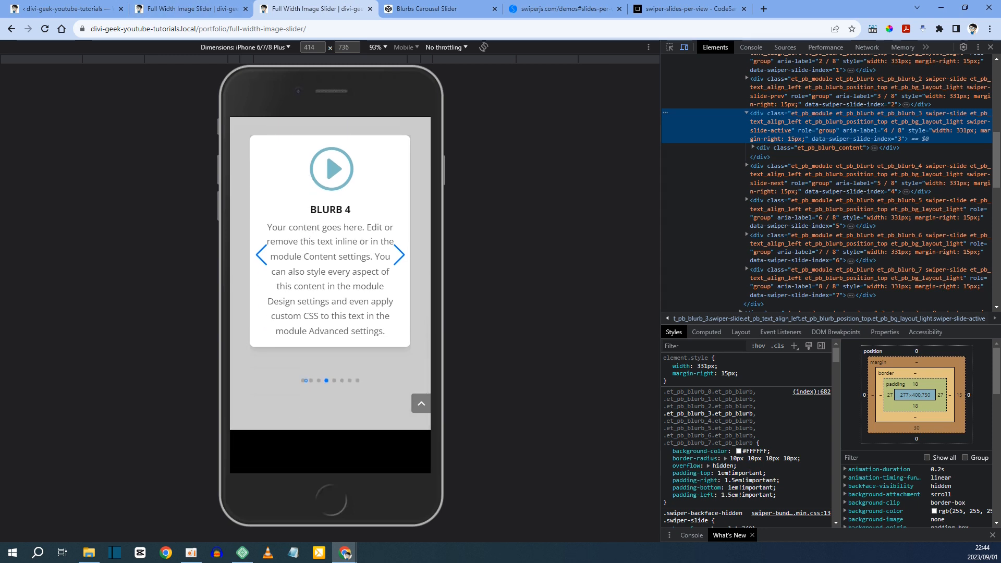
{"action": "left_click", "coordinate": [305, 381]}
{"action": "left_click", "coordinate": [309, 380]}
{"action": "left_click", "coordinate": [317, 380]}
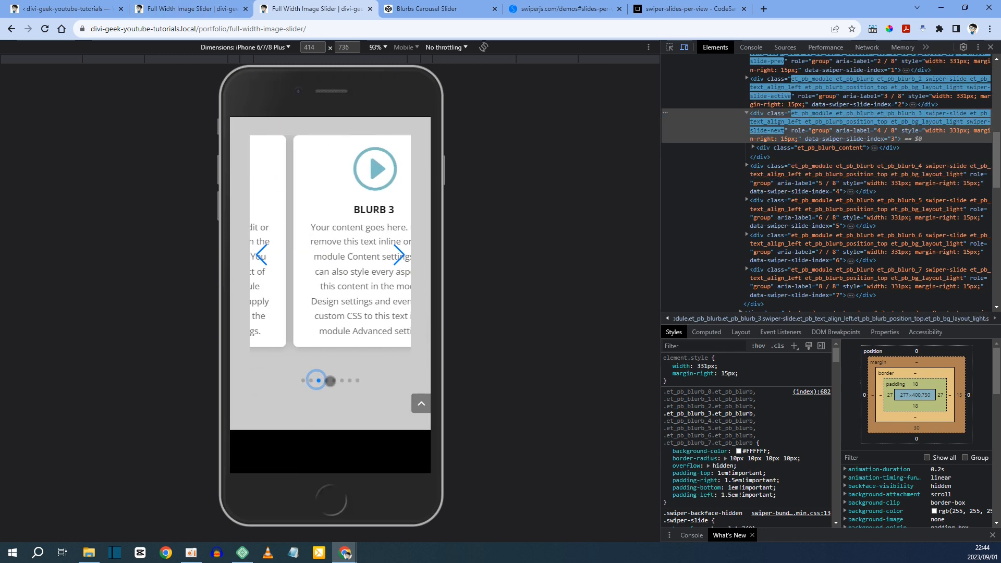
{"action": "left_click", "coordinate": [327, 380]}
{"action": "left_click", "coordinate": [334, 380]}
{"action": "left_click", "coordinate": [342, 381]}
{"action": "left_click", "coordinate": [350, 381]}
{"action": "left_click", "coordinate": [357, 381]}
Check the carousel's navigation setting in the snippet code and test the previous and next arrows in the mobile preview
{"action": "left_click", "coordinate": [68, 9]}
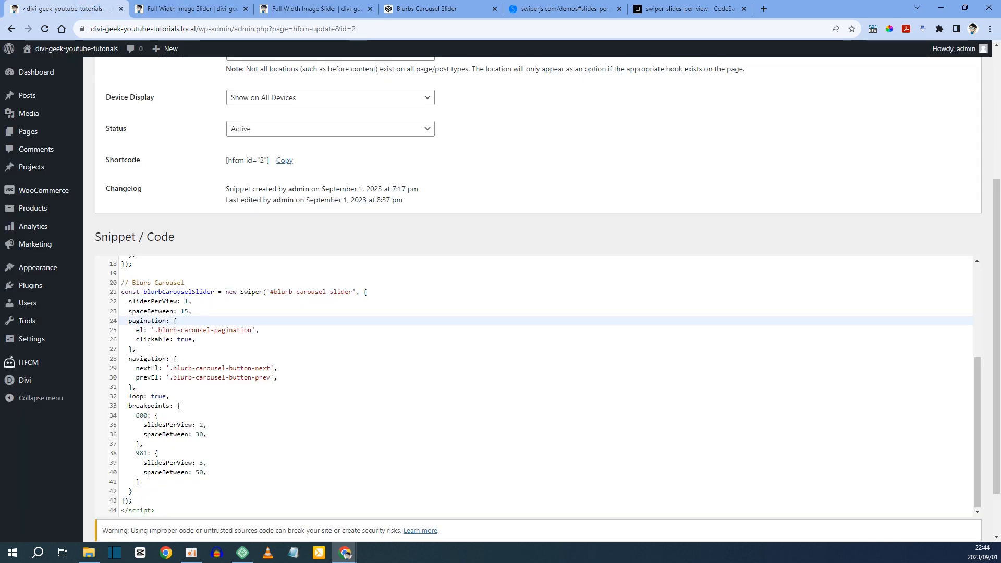
{"action": "double_click", "coordinate": [134, 360]}
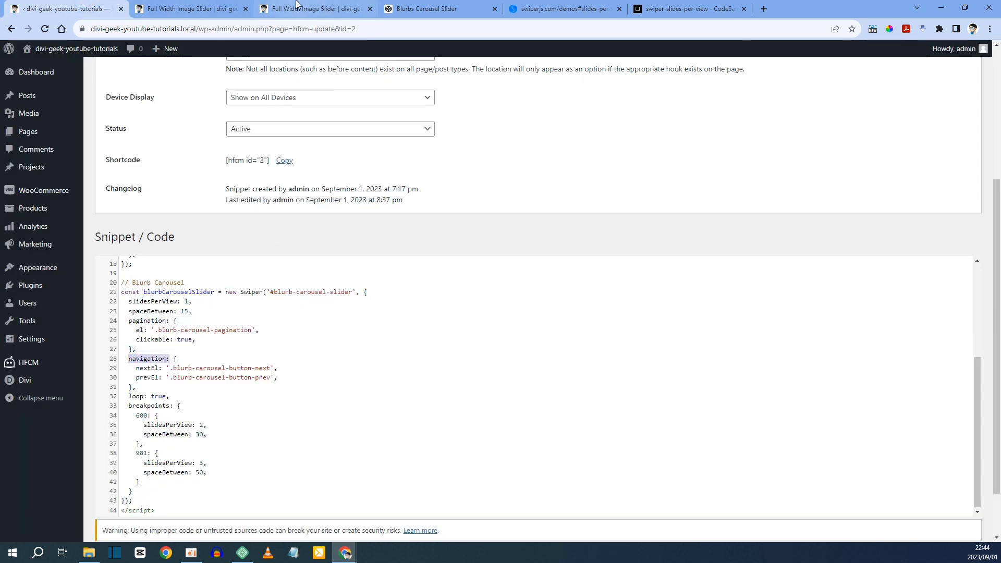
{"action": "left_click", "coordinate": [313, 9]}
{"action": "left_click", "coordinate": [400, 255]}
{"action": "left_click", "coordinate": [260, 256]}
{"action": "left_click", "coordinate": [400, 255]}
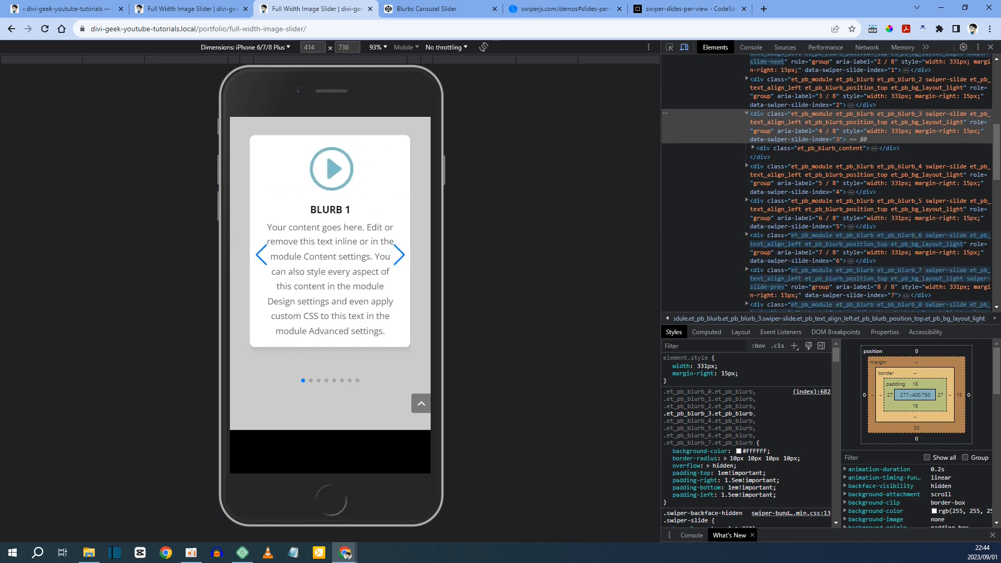
{"action": "left_click", "coordinate": [263, 255]}
{"action": "left_click", "coordinate": [400, 255]}
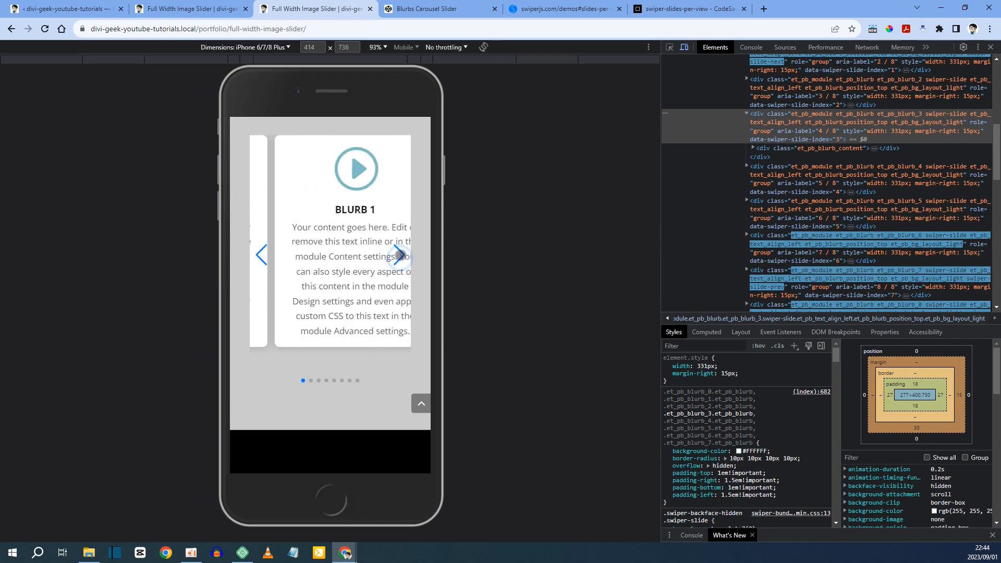
{"action": "left_click", "coordinate": [400, 255]}
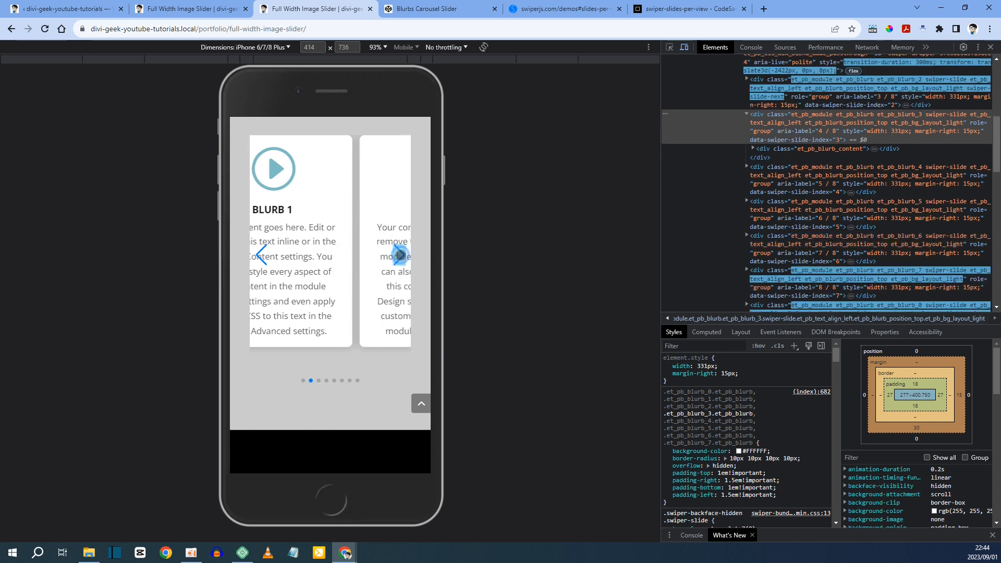
{"action": "left_click", "coordinate": [400, 253]}
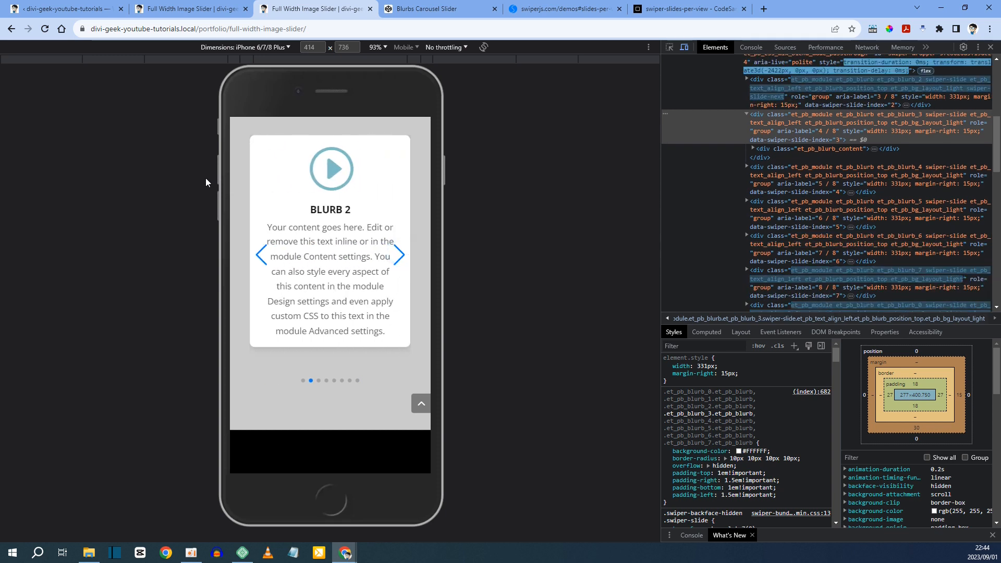
Check the loop setting in the snippet code and test looping by moving back past the first blurb and forward through all slides
{"action": "left_click", "coordinate": [65, 8]}
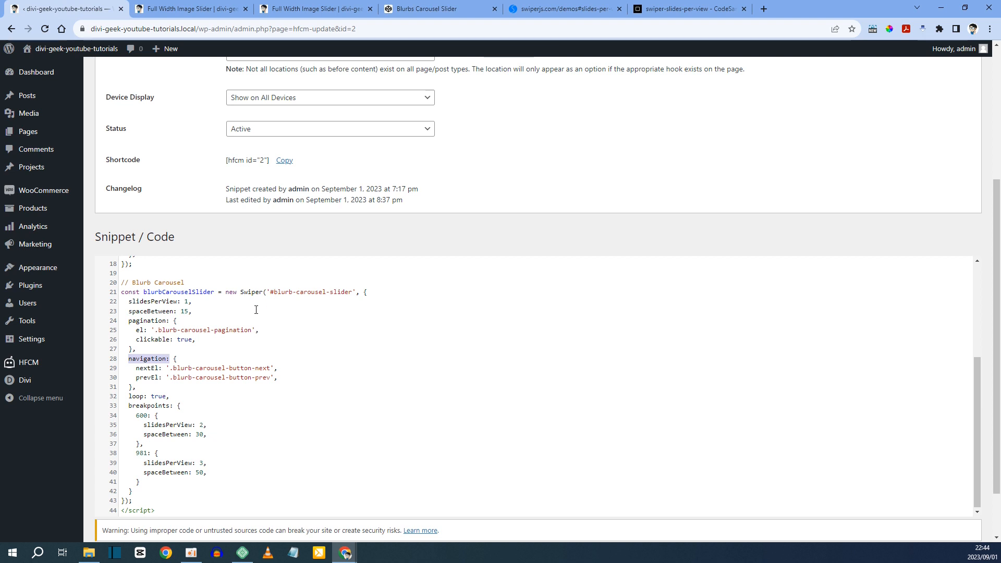
{"action": "left_click", "coordinate": [144, 396]}
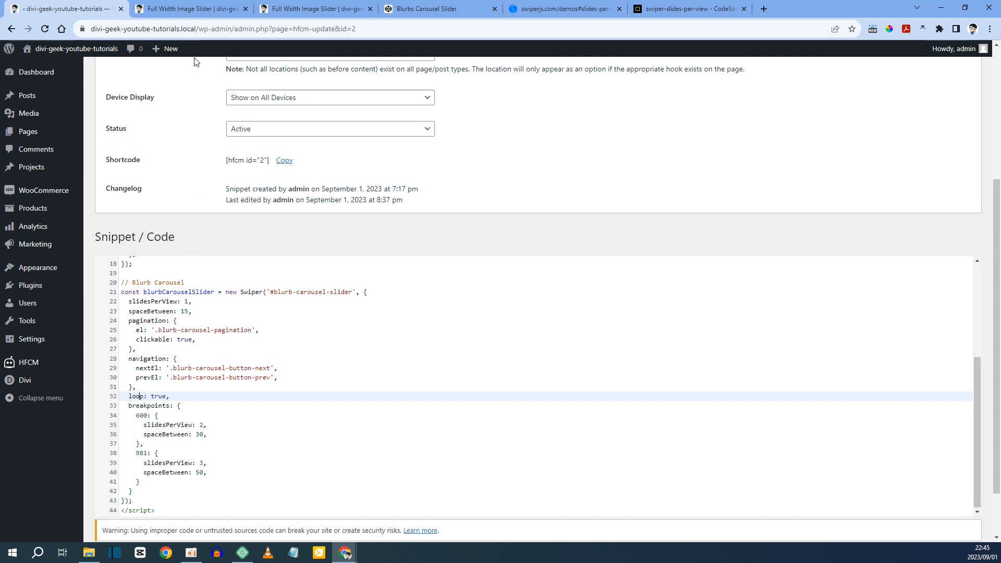
{"action": "left_click", "coordinate": [295, 7]}
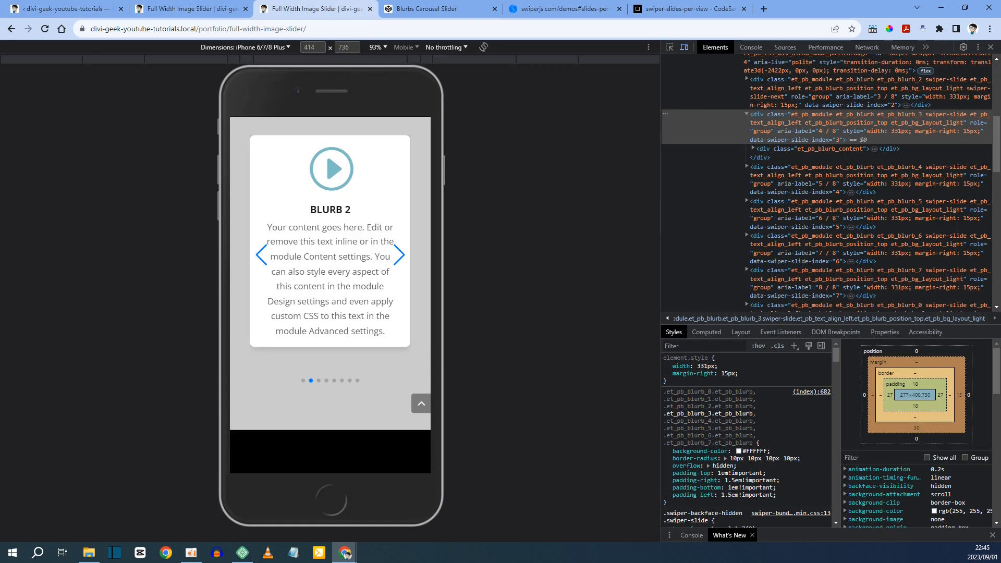
{"action": "left_click", "coordinate": [263, 251]}
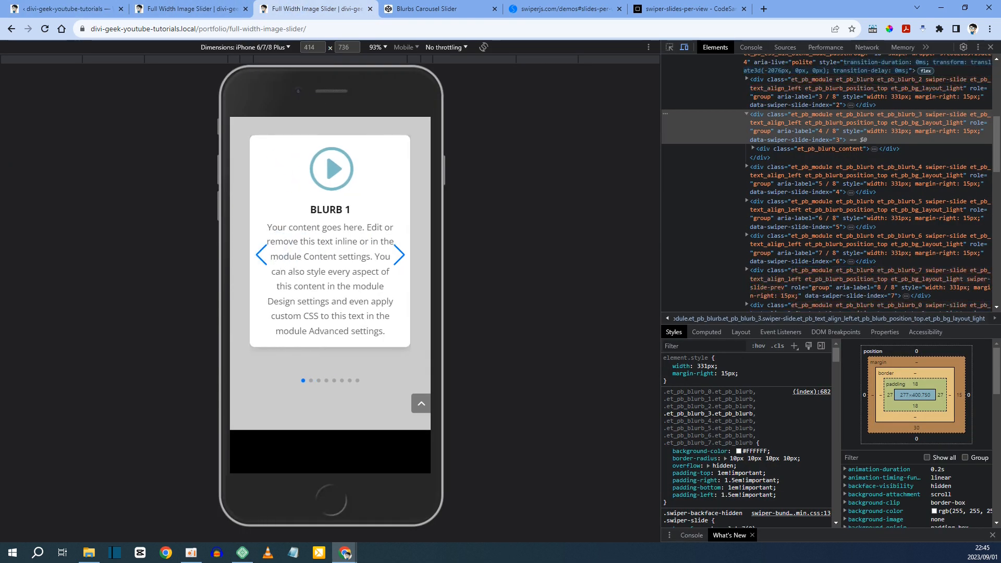
{"action": "left_click", "coordinate": [257, 254]}
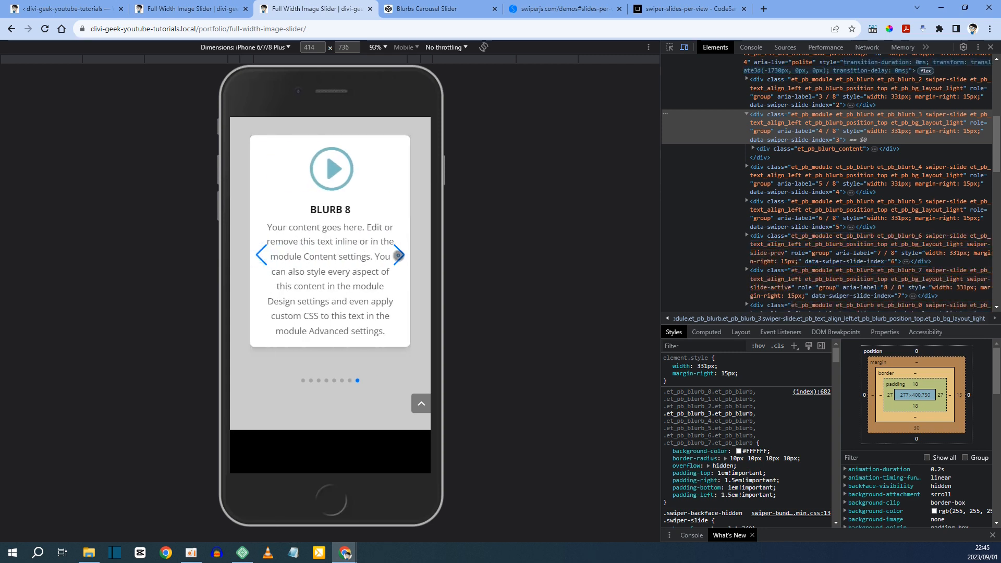
{"action": "left_click", "coordinate": [398, 255]}
{"action": "left_click", "coordinate": [398, 255]}
{"action": "left_click", "coordinate": [399, 255]}
{"action": "left_click", "coordinate": [398, 255]}
{"action": "left_click", "coordinate": [398, 255]}
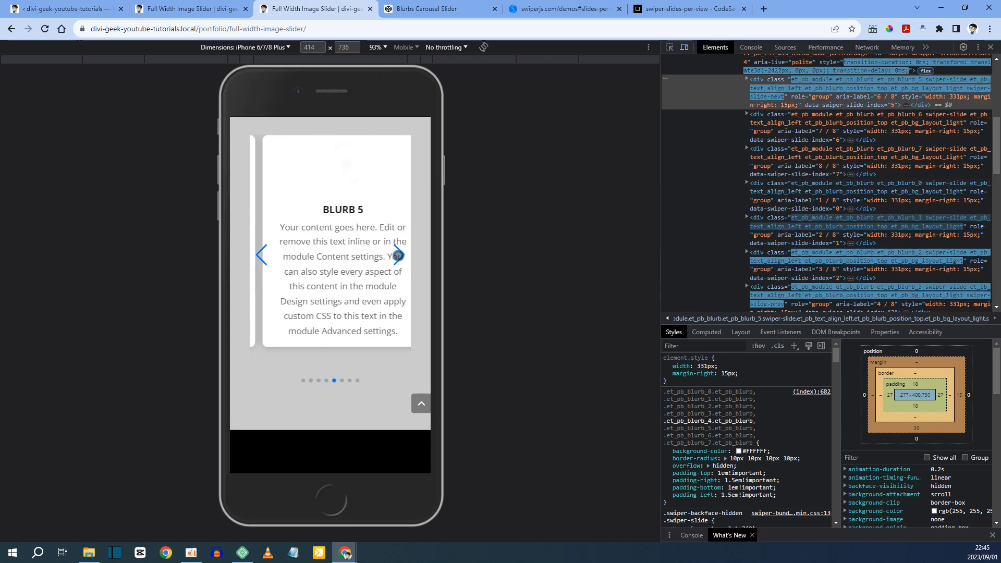
{"action": "left_click", "coordinate": [398, 255]}
{"action": "left_click", "coordinate": [398, 254]}
{"action": "left_click", "coordinate": [398, 255]}
{"action": "left_click", "coordinate": [398, 255]}
{"action": "left_click", "coordinate": [398, 255]}
{"action": "left_click", "coordinate": [398, 255]}
{"action": "left_click", "coordinate": [398, 255]}
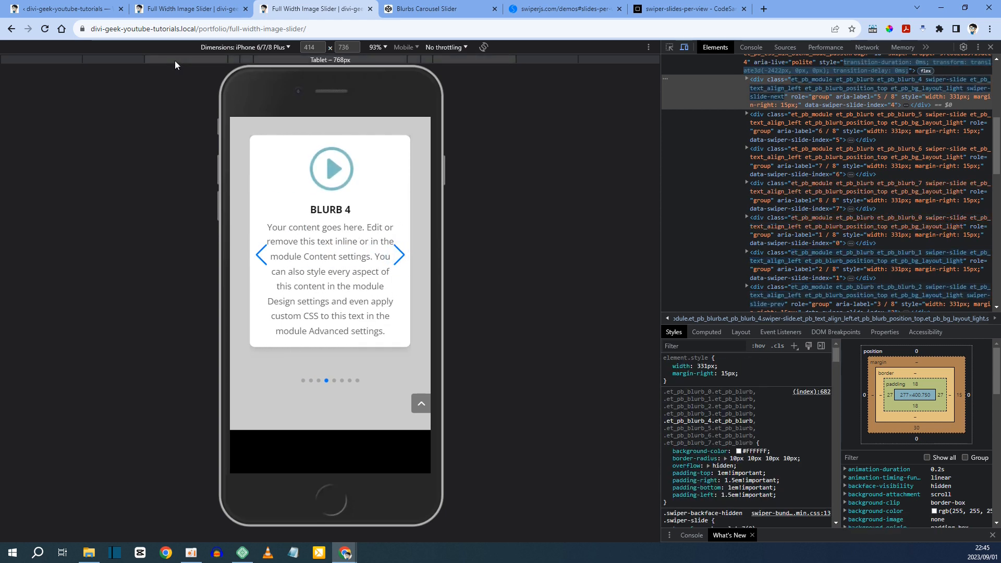
Review the Blurb Carousel's base settings and its breakpoints block, including the 600 breakpoint, in the snippet code
{"action": "left_click", "coordinate": [82, 9]}
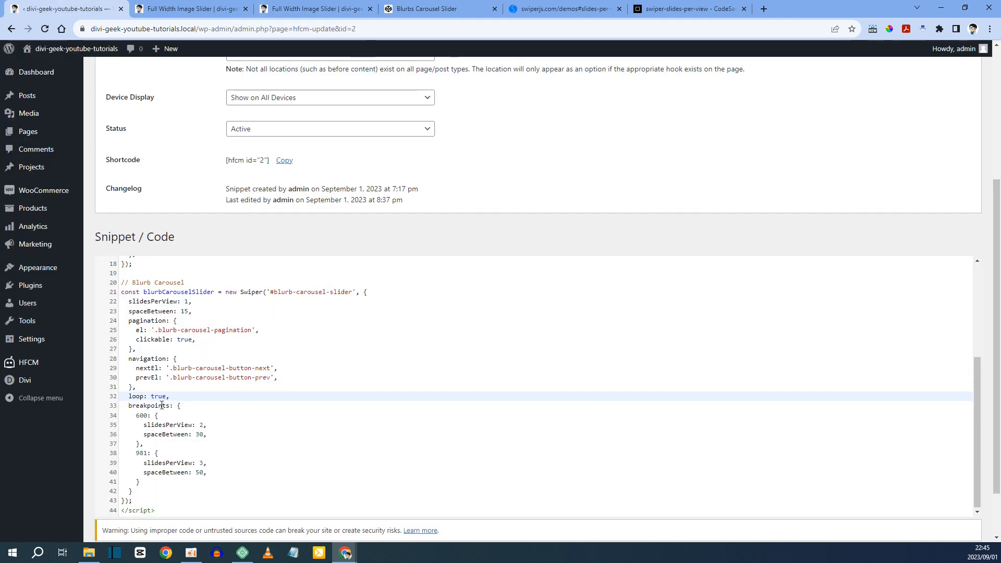
{"action": "left_click_drag", "start_coordinate": [128, 406], "coordinate": [180, 463]}
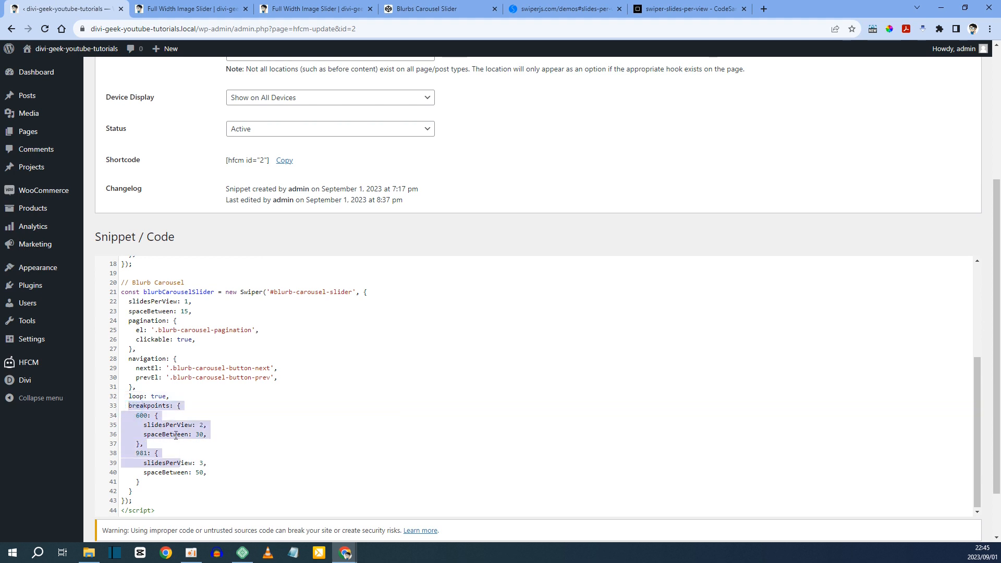
{"action": "left_click_drag", "start_coordinate": [122, 292], "coordinate": [200, 378]}
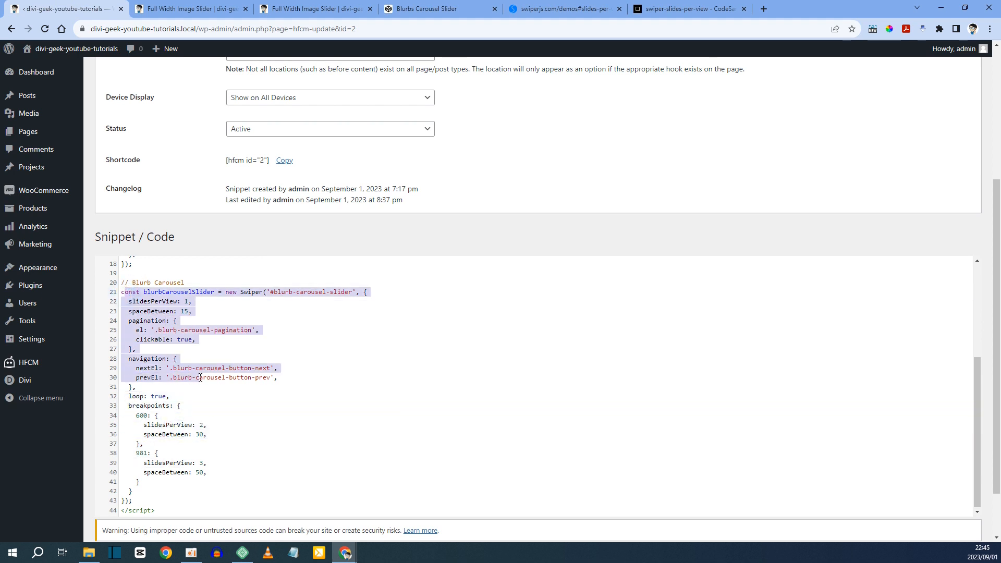
{"action": "left_click", "coordinate": [181, 301]}
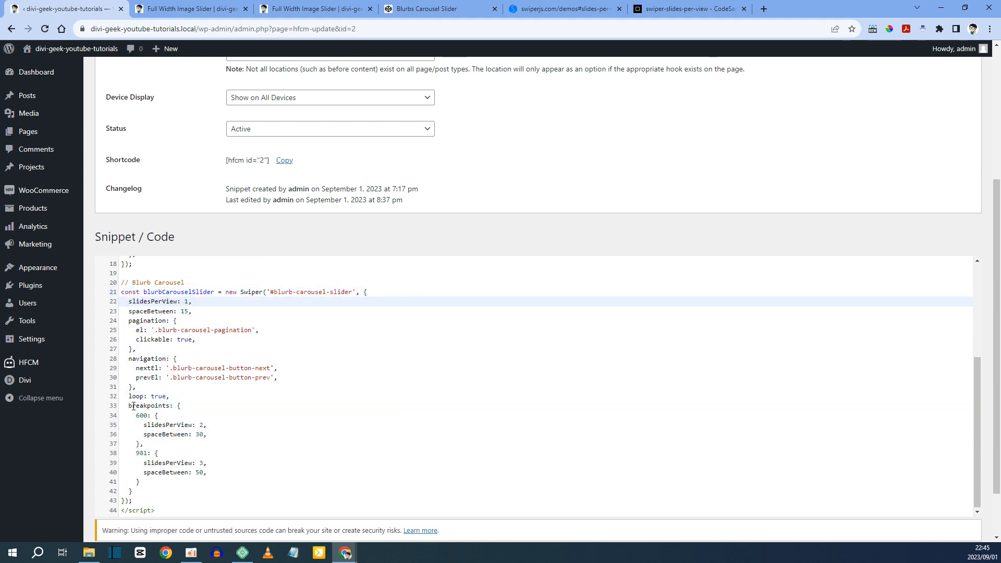
{"action": "left_click_drag", "start_coordinate": [129, 405], "coordinate": [147, 405]}
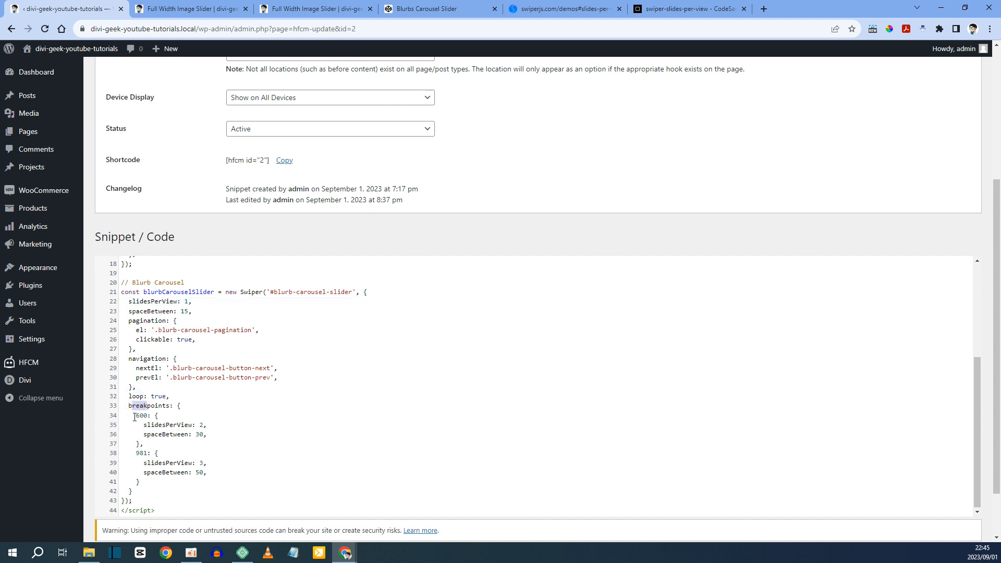
{"action": "left_click", "coordinate": [175, 426]}
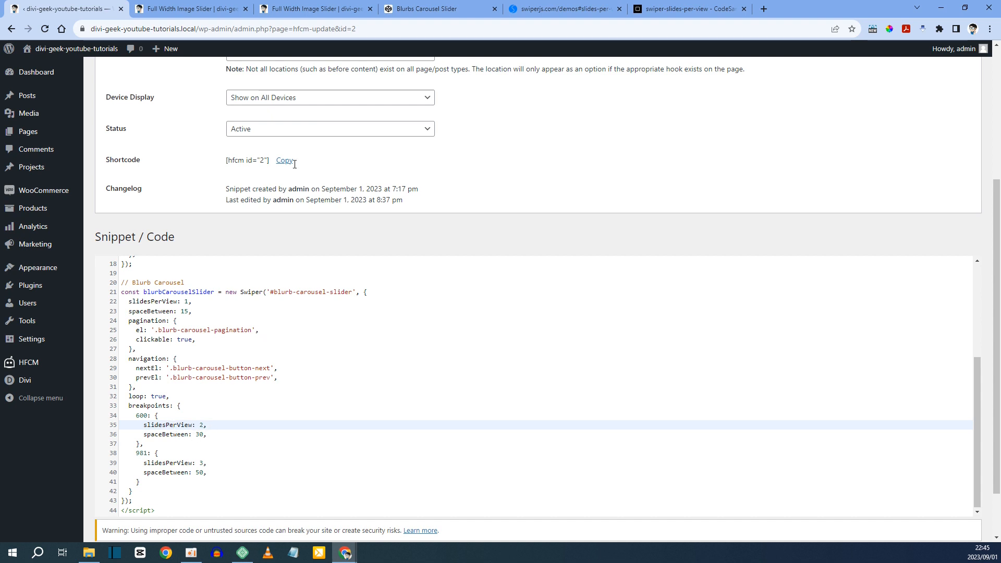
Preview the live page's blurb section in device emulation as an iPad Mini and as an iPad
{"action": "left_click", "coordinate": [310, 10]}
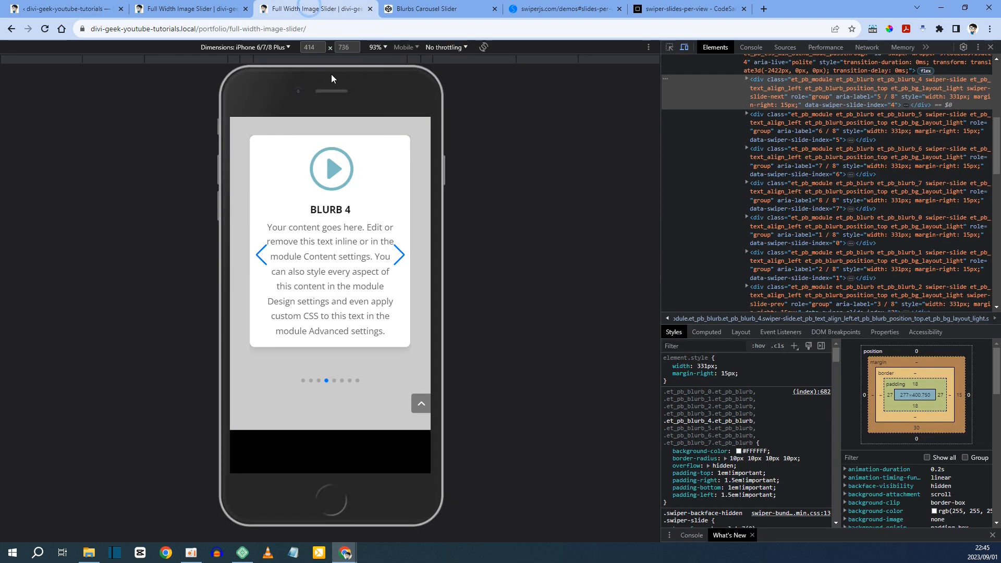
{"action": "left_click", "coordinate": [276, 48]}
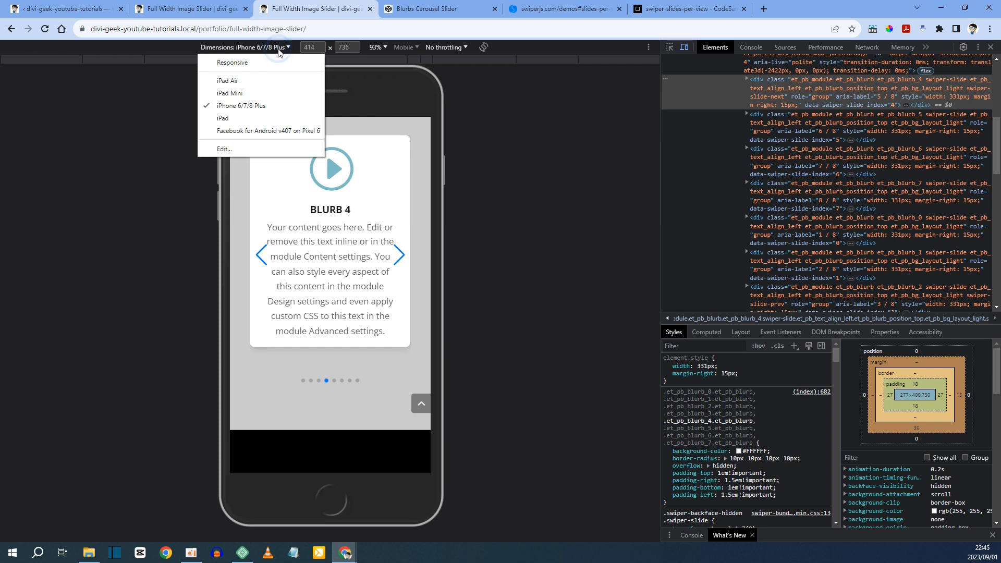
{"action": "left_click", "coordinate": [261, 93]}
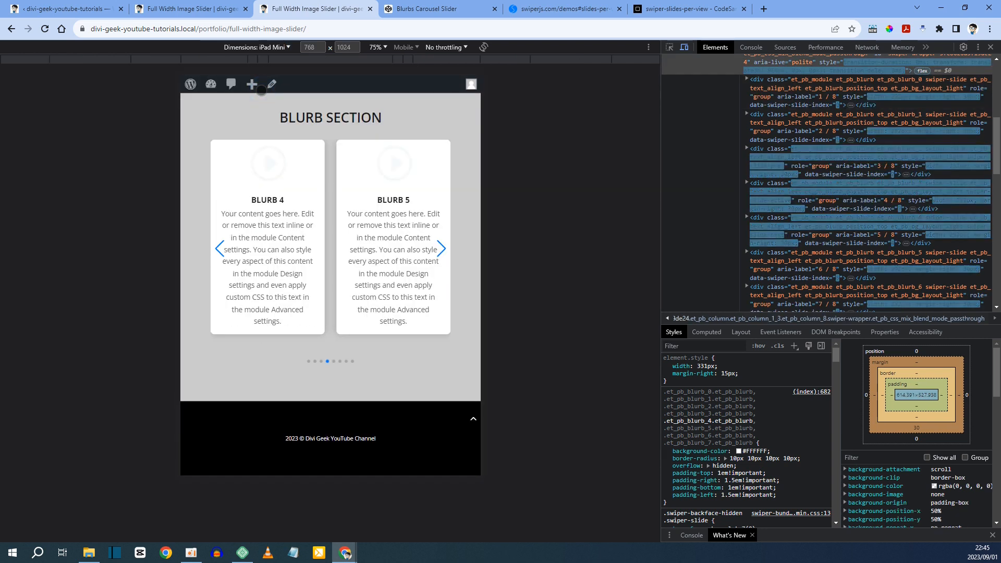
{"action": "left_click", "coordinate": [281, 48]}
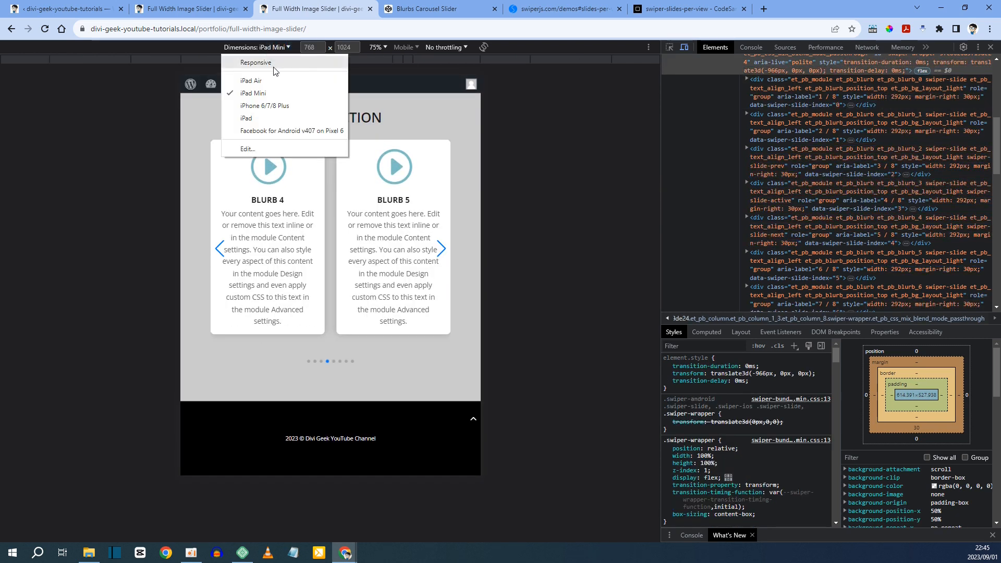
{"action": "left_click", "coordinate": [265, 119]}
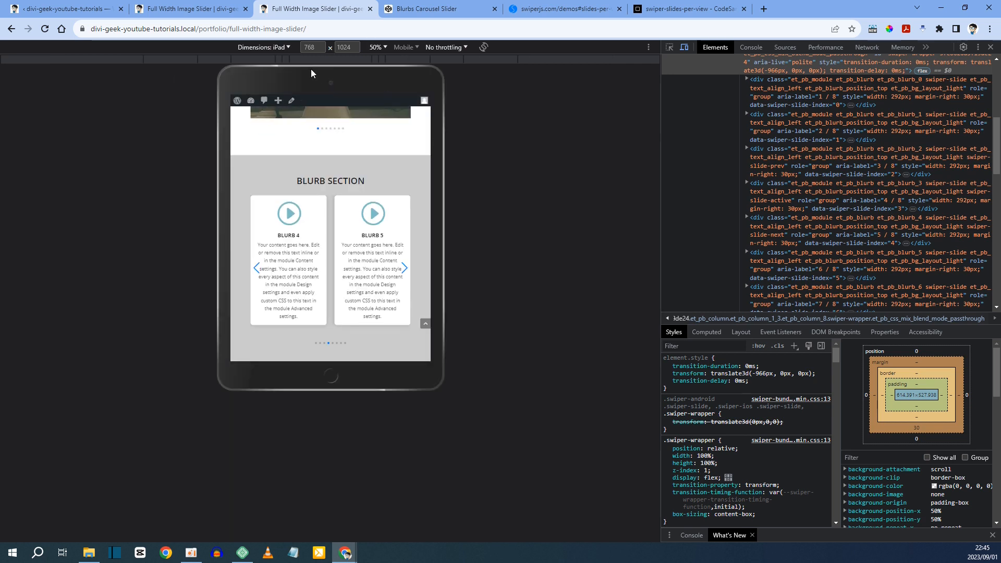
Advance the blurb carousel by seven slides in the iPad preview
{"action": "left_click", "coordinate": [405, 268]}
{"action": "left_click", "coordinate": [404, 268]}
{"action": "left_click", "coordinate": [404, 268]}
{"action": "left_click", "coordinate": [404, 268]}
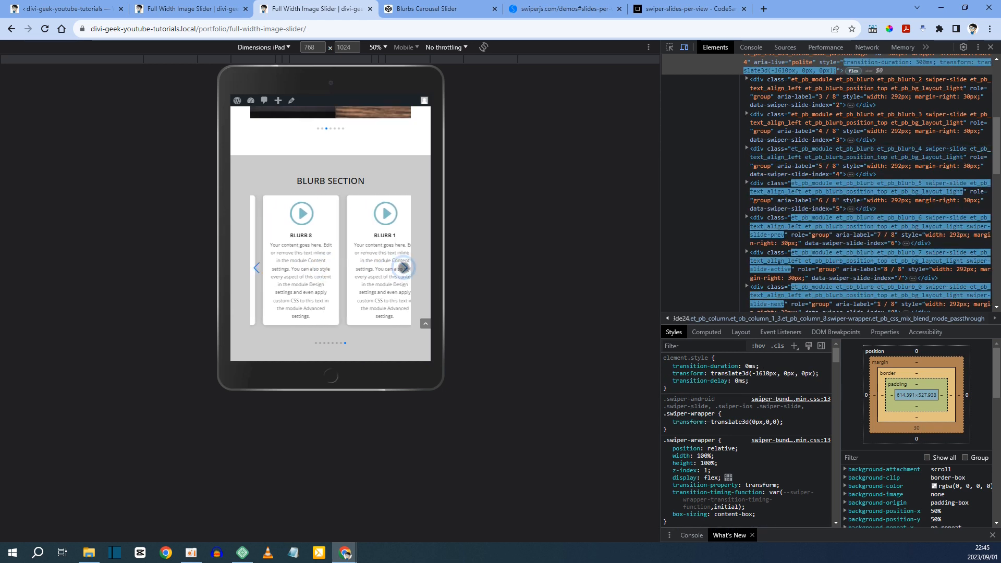
{"action": "left_click", "coordinate": [404, 268]}
{"action": "left_click", "coordinate": [404, 267]}
{"action": "left_click", "coordinate": [404, 268]}
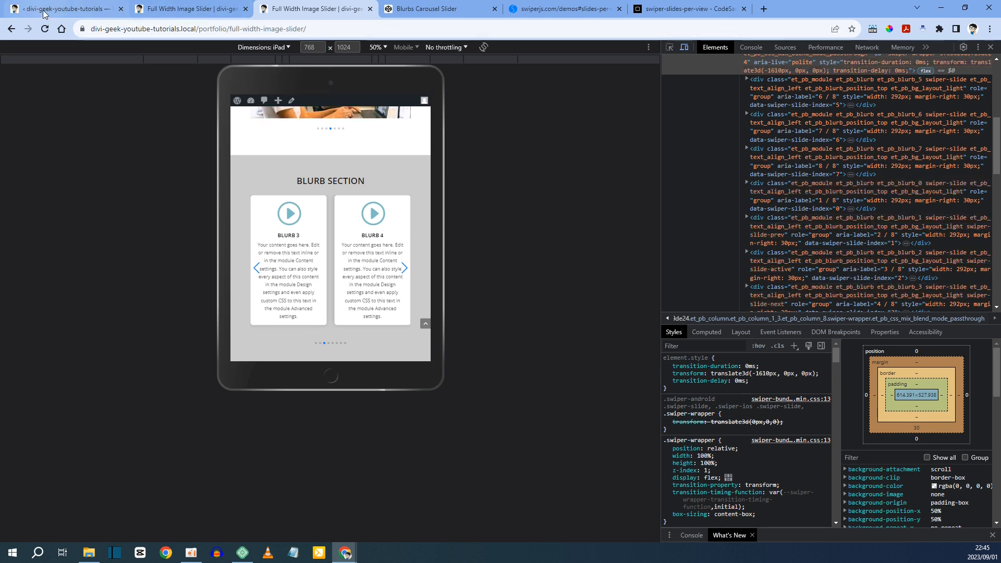
Check the 981 breakpoint and its slidesPerView setting in the snippet code
{"action": "left_click", "coordinate": [43, 9]}
{"action": "left_click_drag", "start_coordinate": [137, 452], "coordinate": [144, 452]}
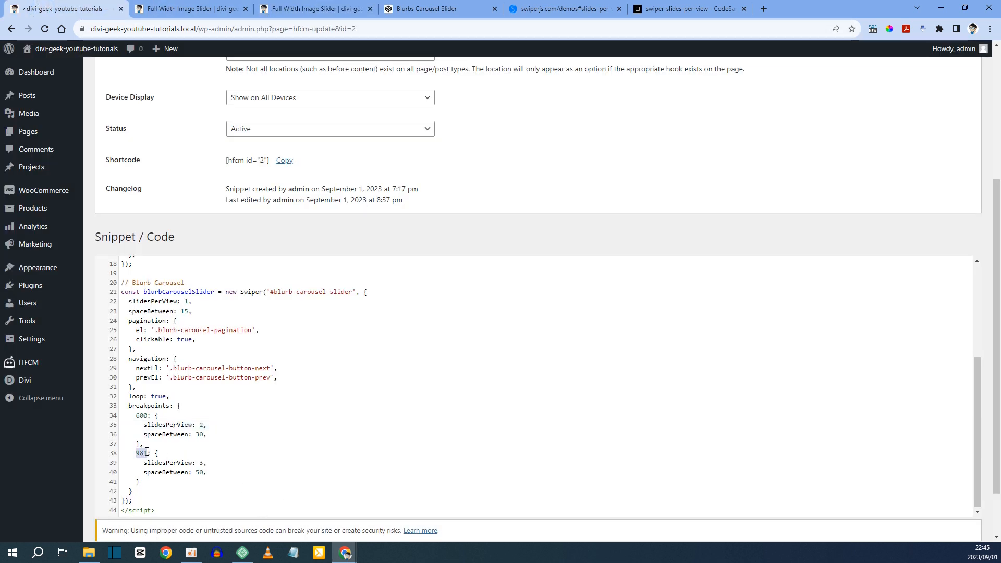
{"action": "left_click", "coordinate": [159, 463]}
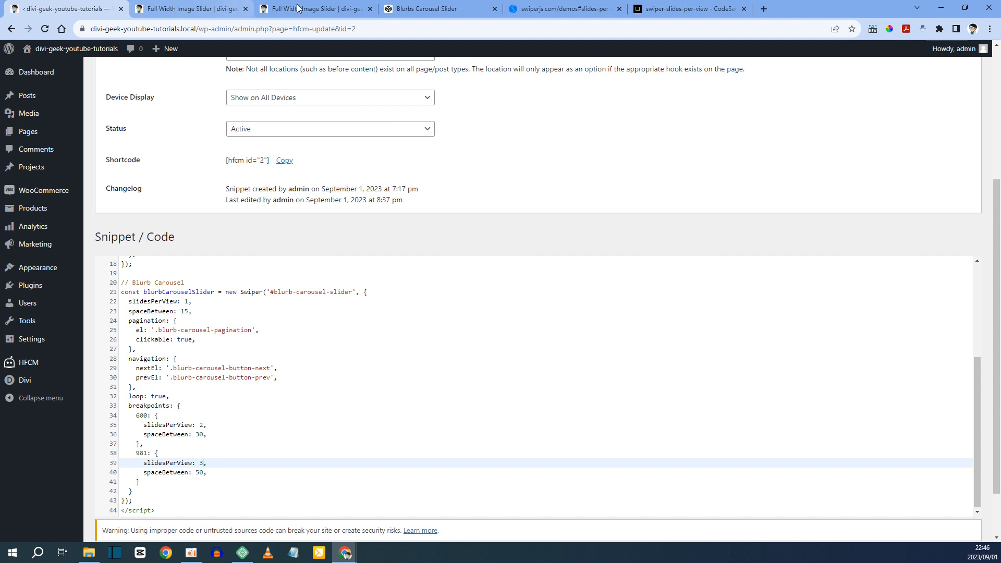
Turn off device emulation, test both blurb carousel arrows at desktop width, and compare the result with the snippet code
{"action": "left_click", "coordinate": [312, 9]}
{"action": "left_click", "coordinate": [684, 47]}
{"action": "scroll", "coordinate": [266, 249], "scroll_direction": "down", "scroll_amount": 5}
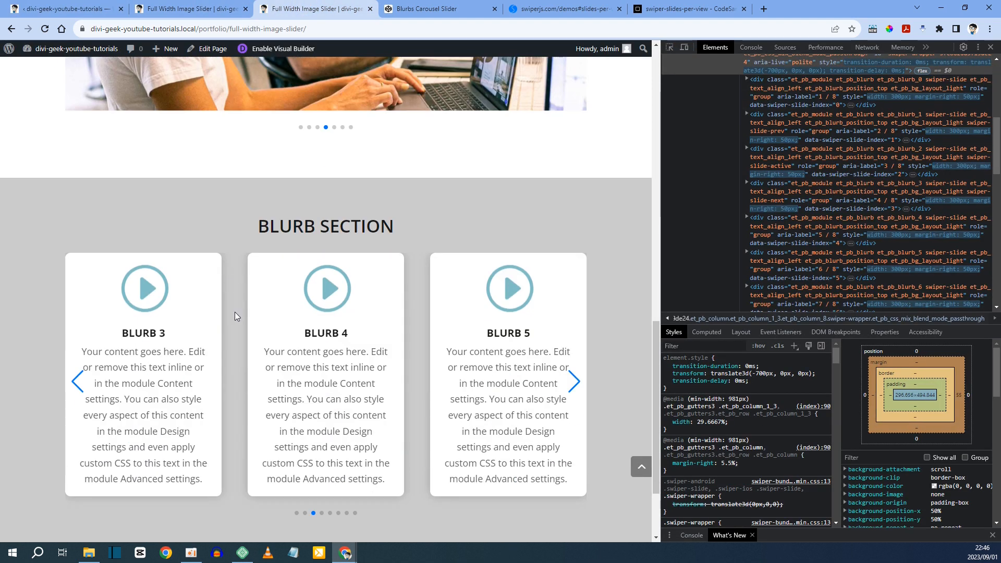
{"action": "left_click", "coordinate": [579, 387]}
{"action": "left_click", "coordinate": [577, 384]}
{"action": "left_click", "coordinate": [577, 384]}
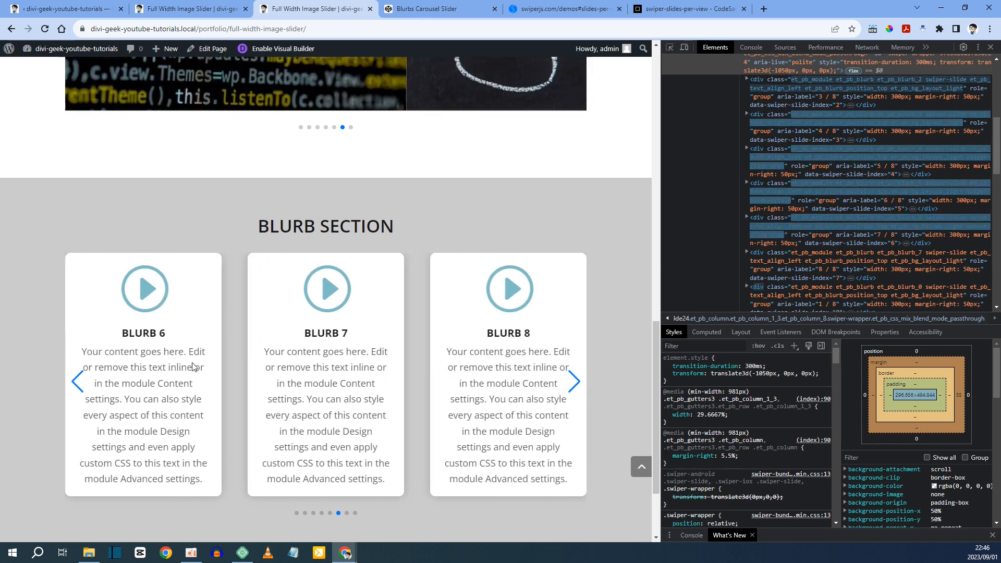
{"action": "left_click", "coordinate": [77, 381]}
{"action": "key", "text": "ctrl+1"}
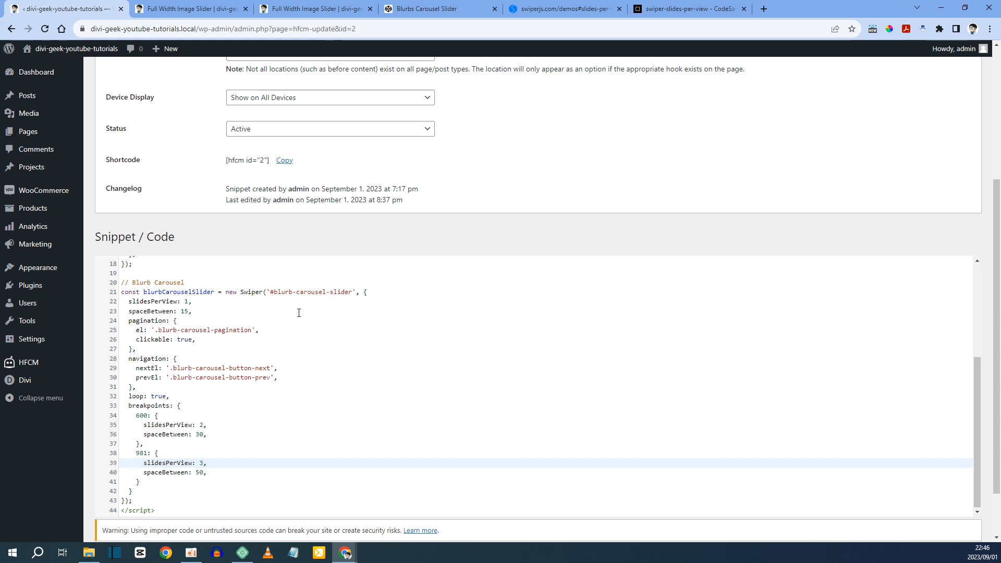
{"action": "key", "text": "ctrl+3"}
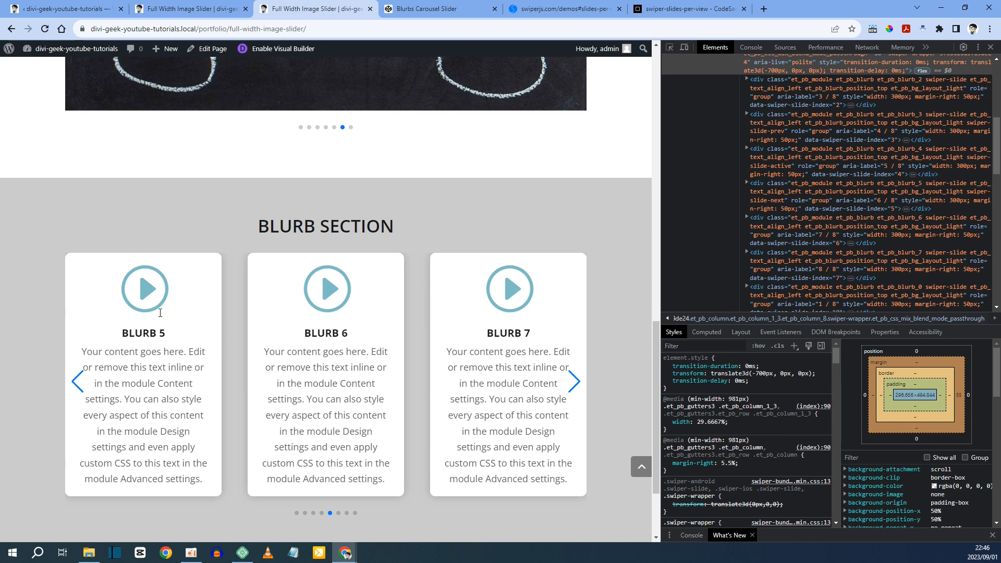